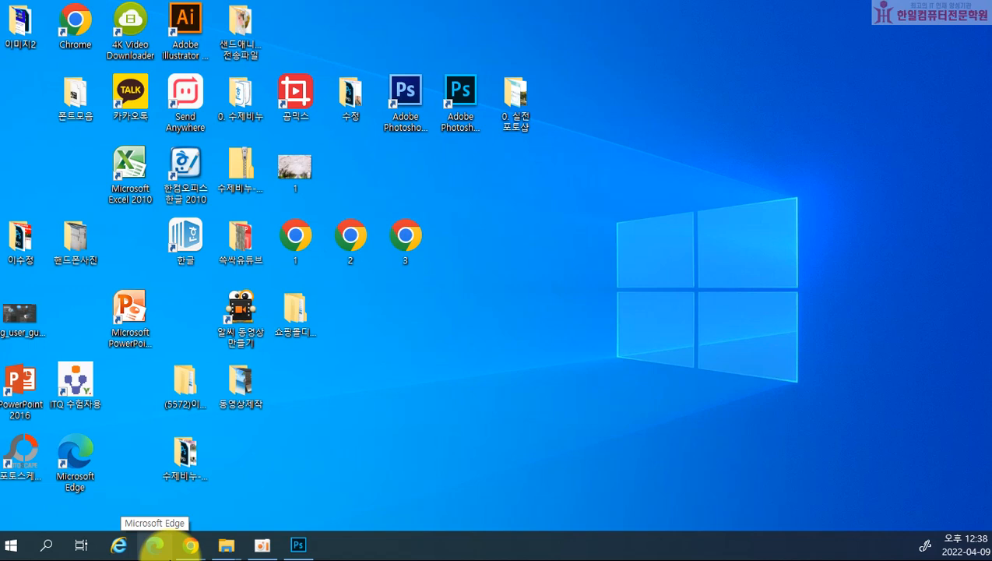
# - Open subfolder 04 of the (5572)이젠나도스마트스토어 folder and preview the 상품_full image, then minimize the folder window
pyautogui.click(155, 545)
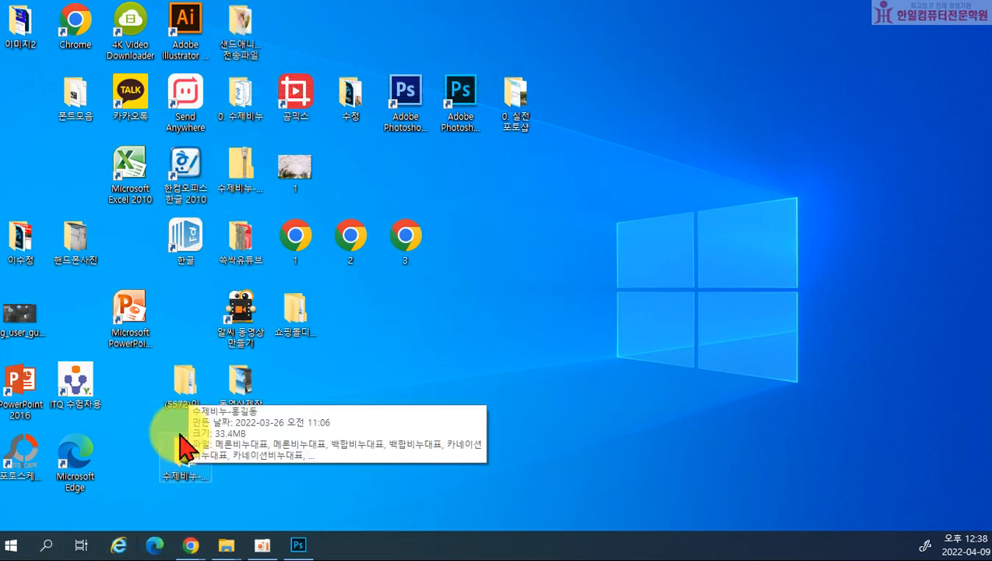
pyautogui.click(188, 376)
pyautogui.doubleClick(189, 387)
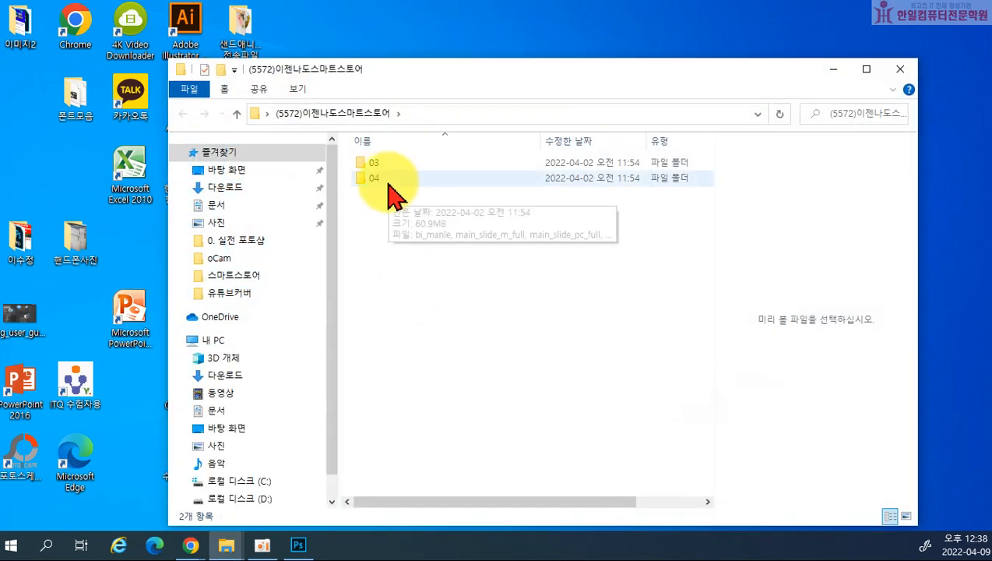
pyautogui.doubleClick(390, 184)
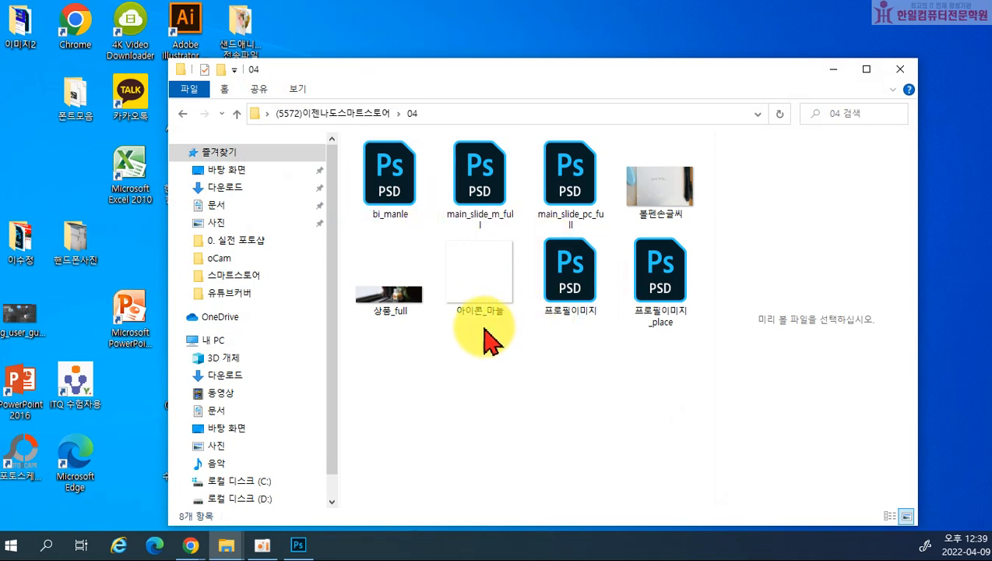
pyautogui.click(414, 308)
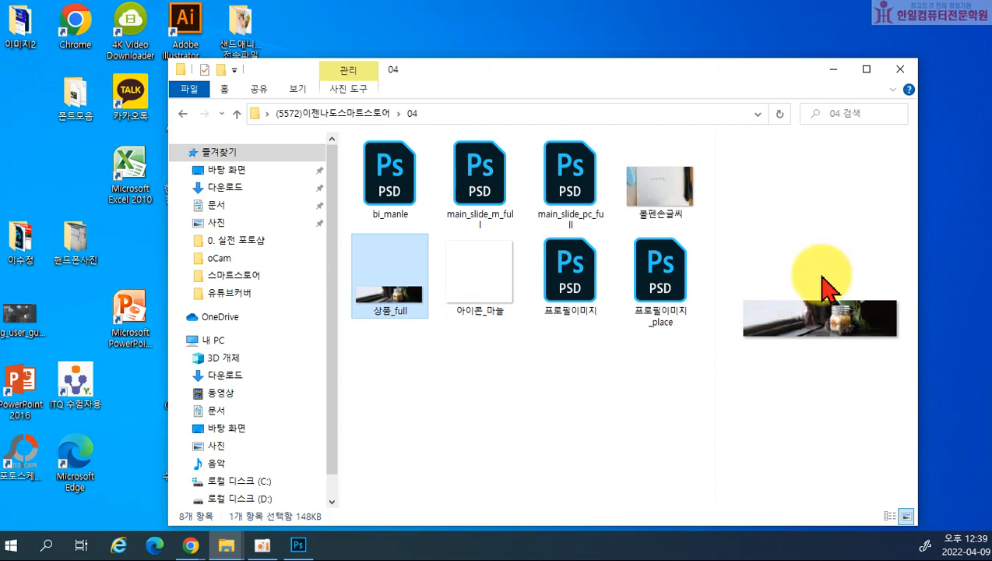
pyautogui.click(834, 69)
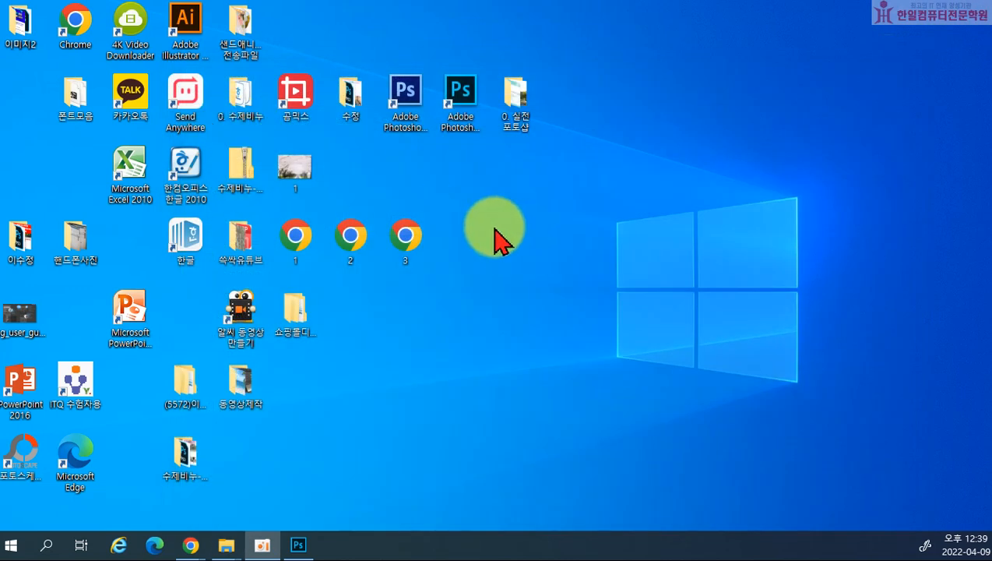
# - Switch to Photoshop and close the three open documents, discarding unsaved changes in 한일몰.psd and 로고40090.psd
pyautogui.doubleClick(464, 104)
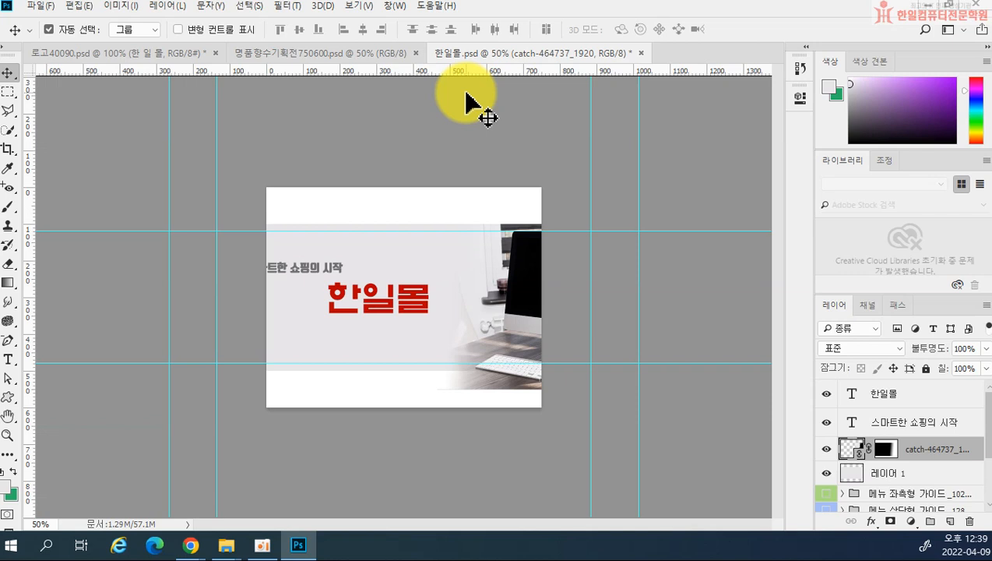
pyautogui.click(641, 53)
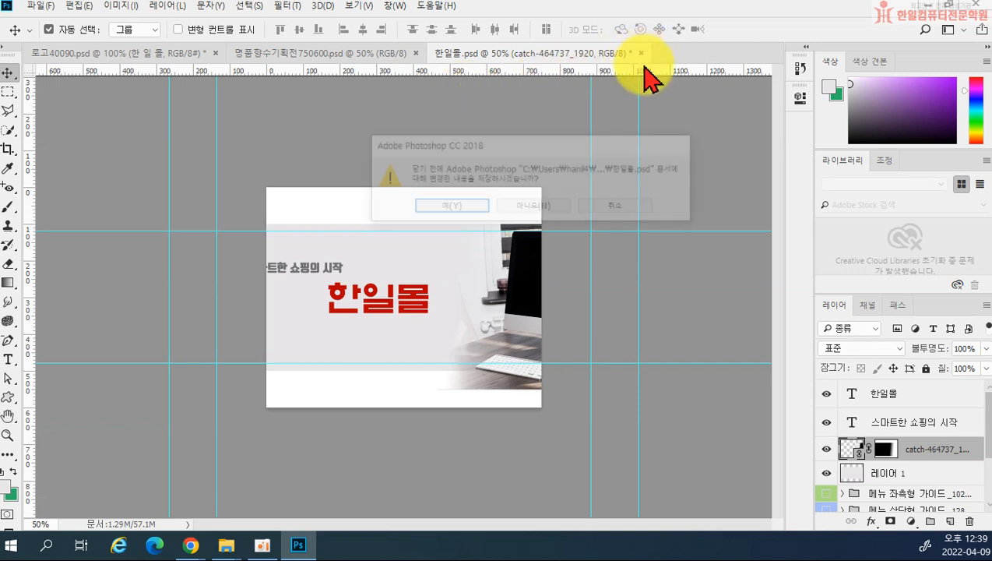
pyautogui.click(562, 206)
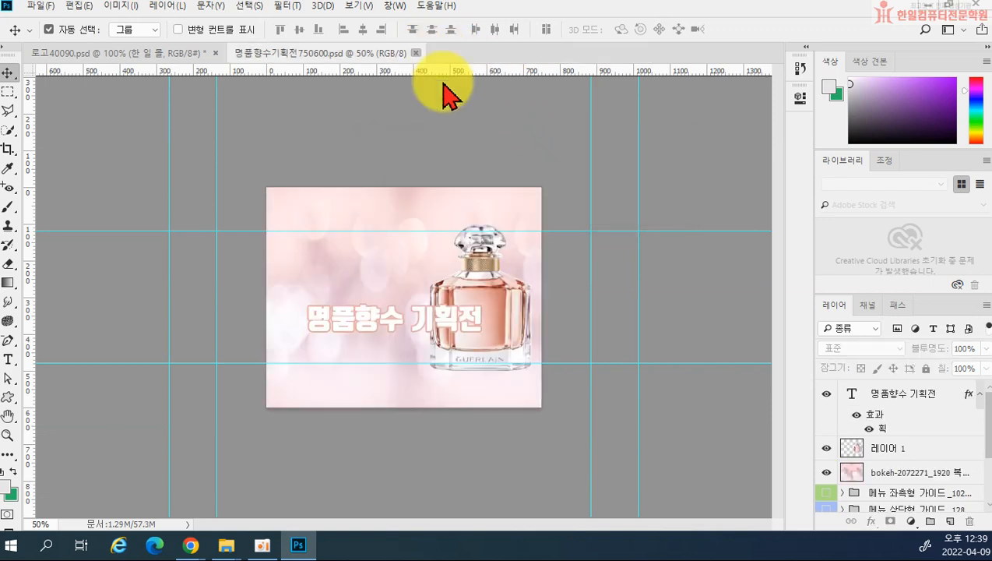
pyautogui.click(416, 53)
pyautogui.click(216, 53)
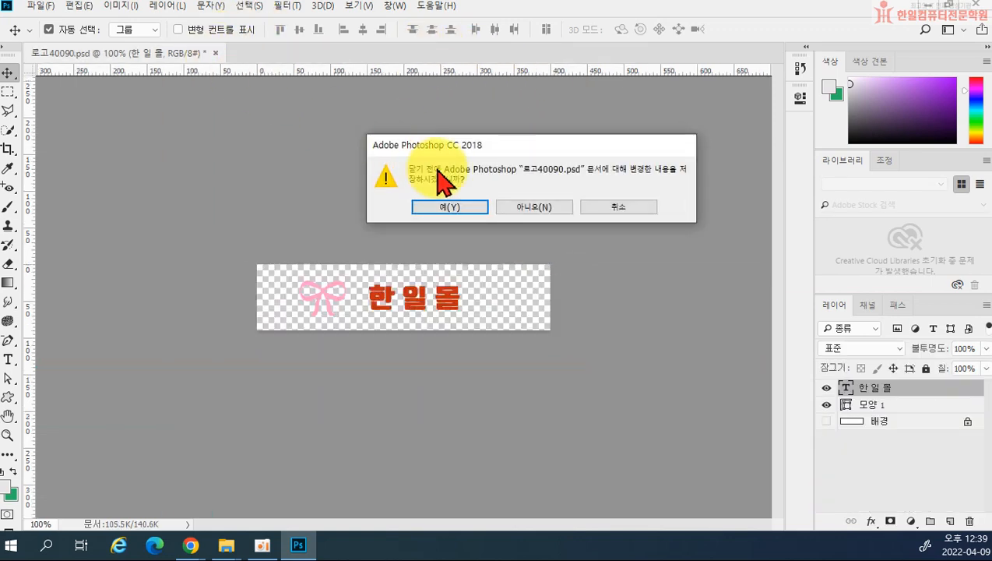
pyautogui.click(532, 207)
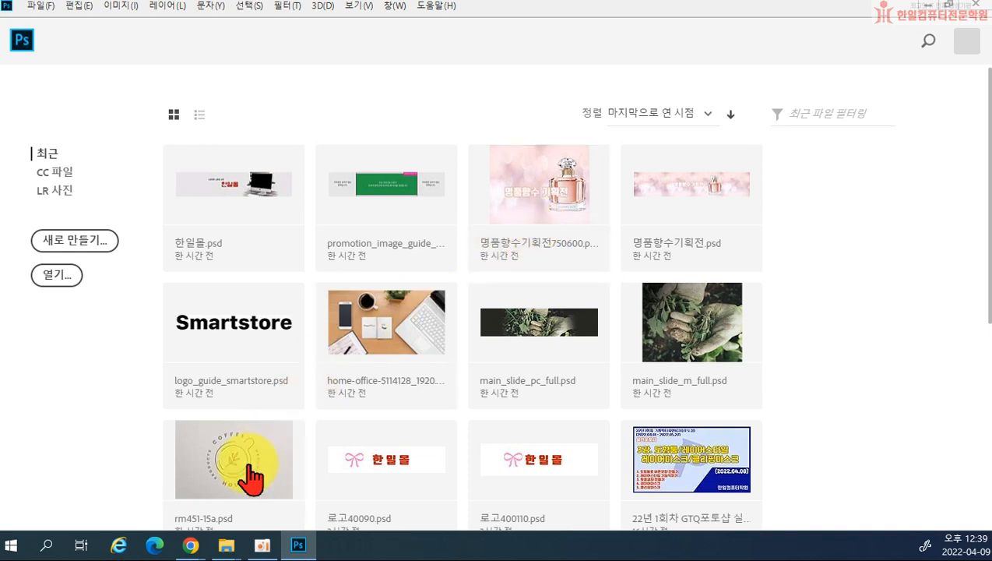
# - Switch to Chrome to check the recommended promotion image sizes in Naver Smart Store management, then return to Photoshop
pyautogui.moveTo(200, 543)
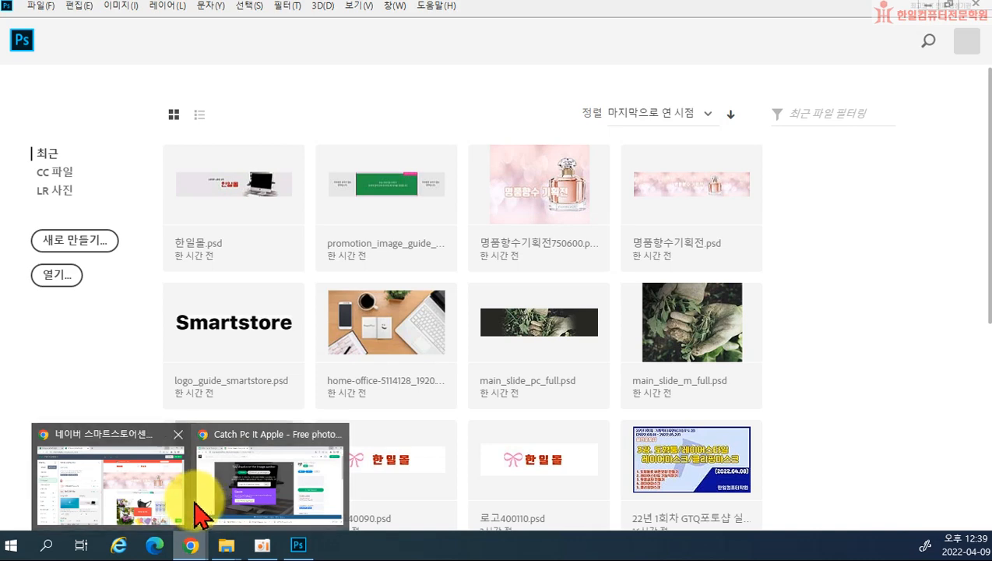
pyautogui.click(146, 513)
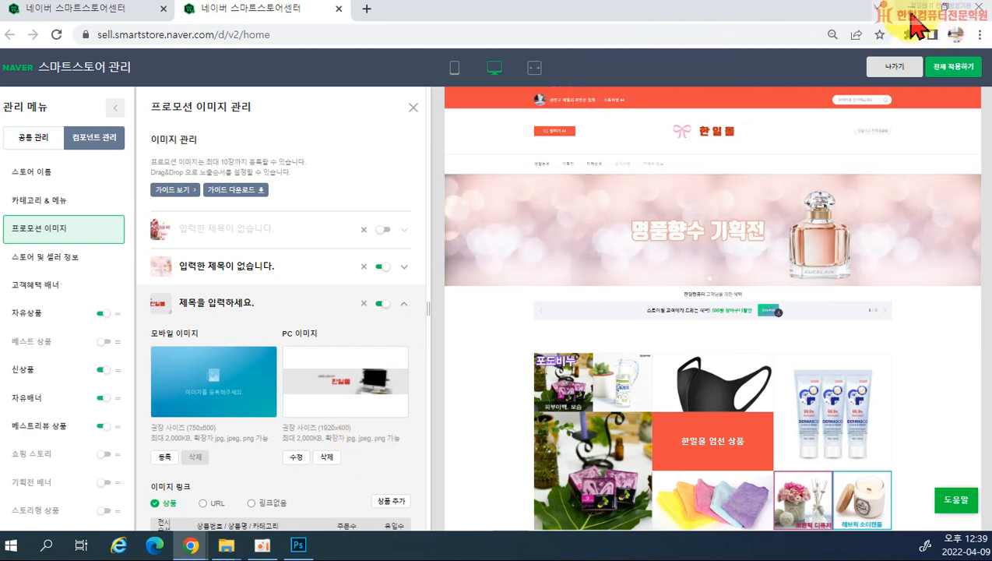
pyautogui.click(911, 11)
# - Create a new 1920 x 450 pixel document at 72 pixels/inch in RGB color with a white background
pyautogui.click(69, 248)
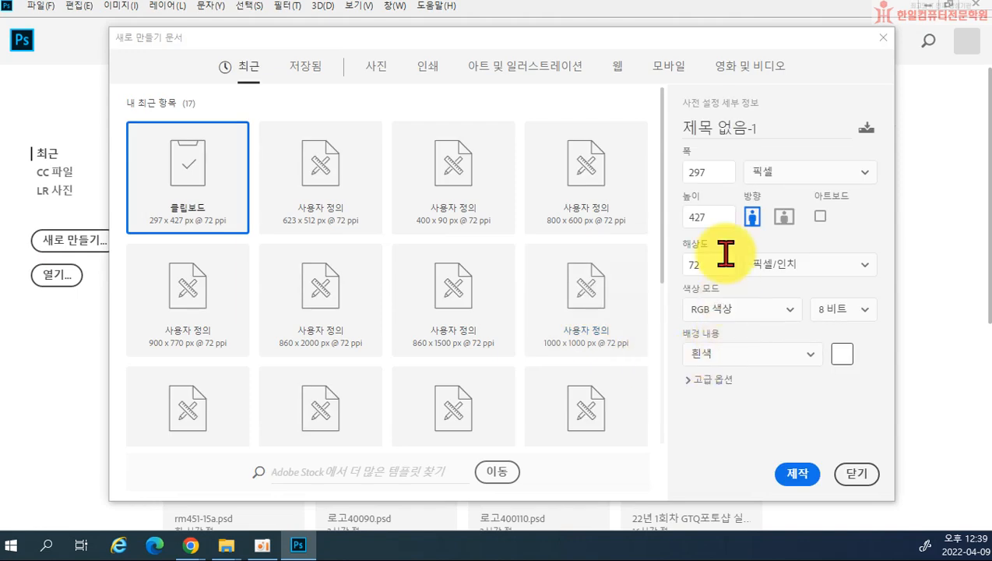
pyautogui.moveTo(731, 173); pyautogui.dragTo(675, 178)
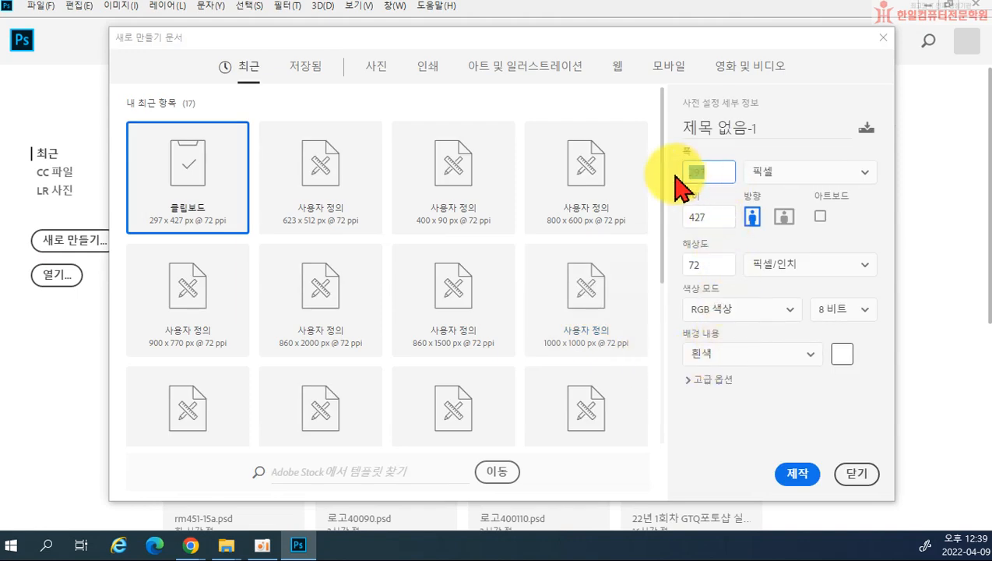
pyautogui.write('1920')
pyautogui.moveTo(705, 218); pyautogui.dragTo(690, 221)
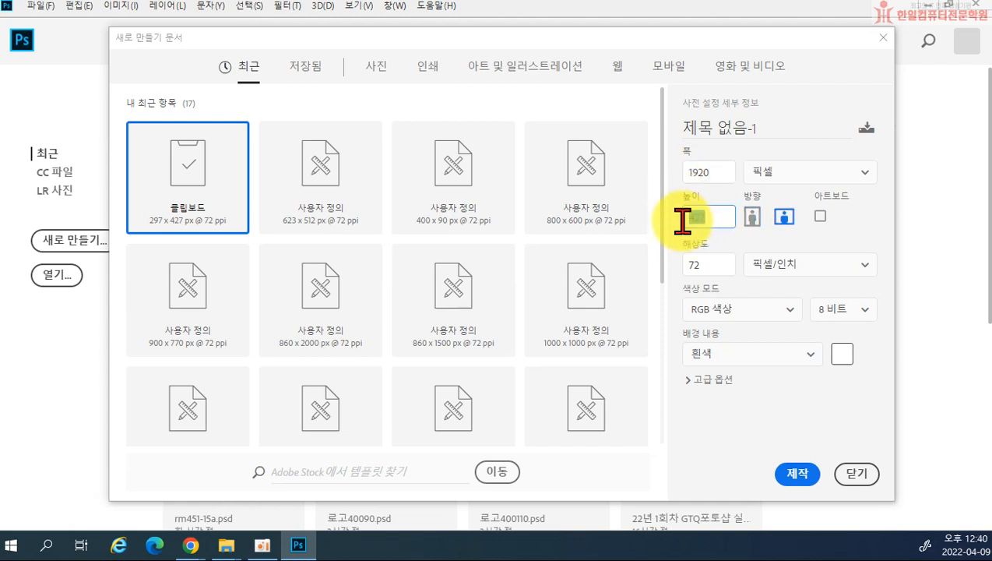
pyautogui.write('450')
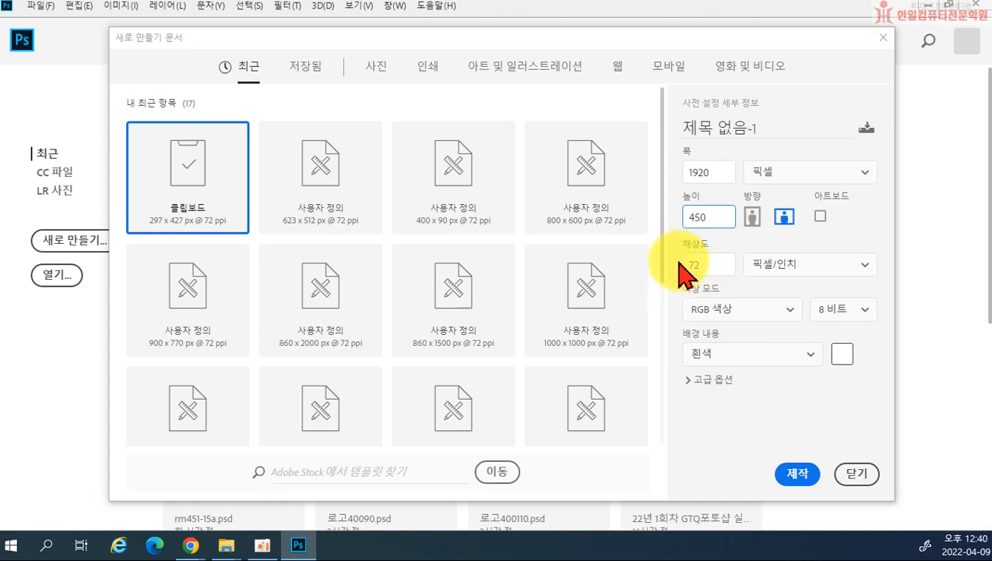
pyautogui.click(795, 475)
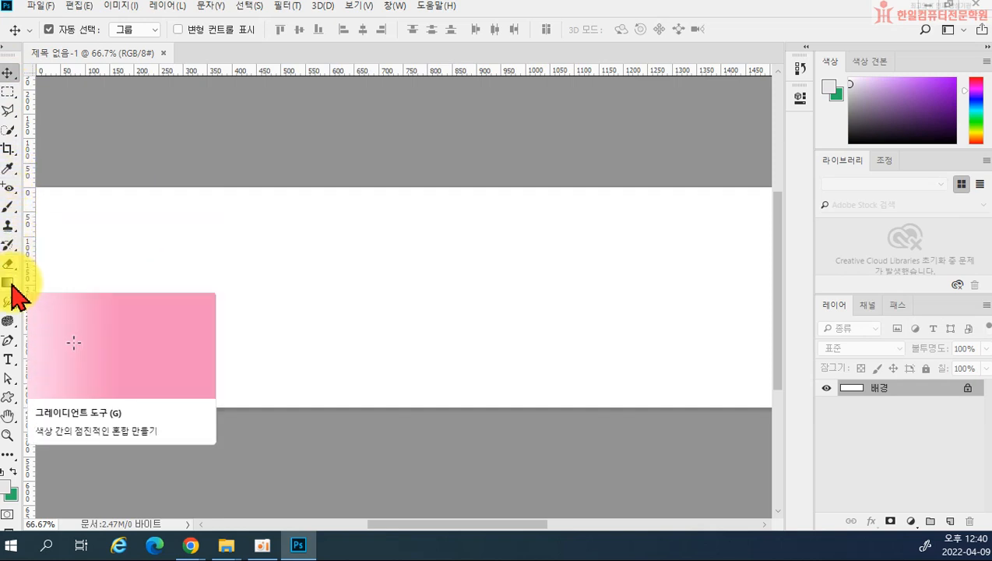
# - Choose the Rectangle tool and set its shape fill to solid black, checking the color code in the color picker
pyautogui.click(9, 399)
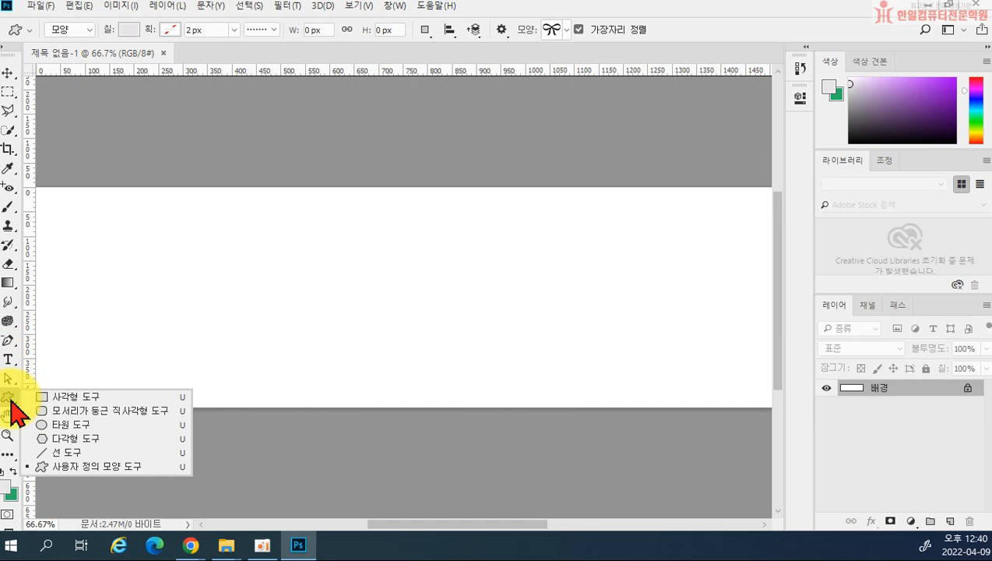
pyautogui.click(56, 398)
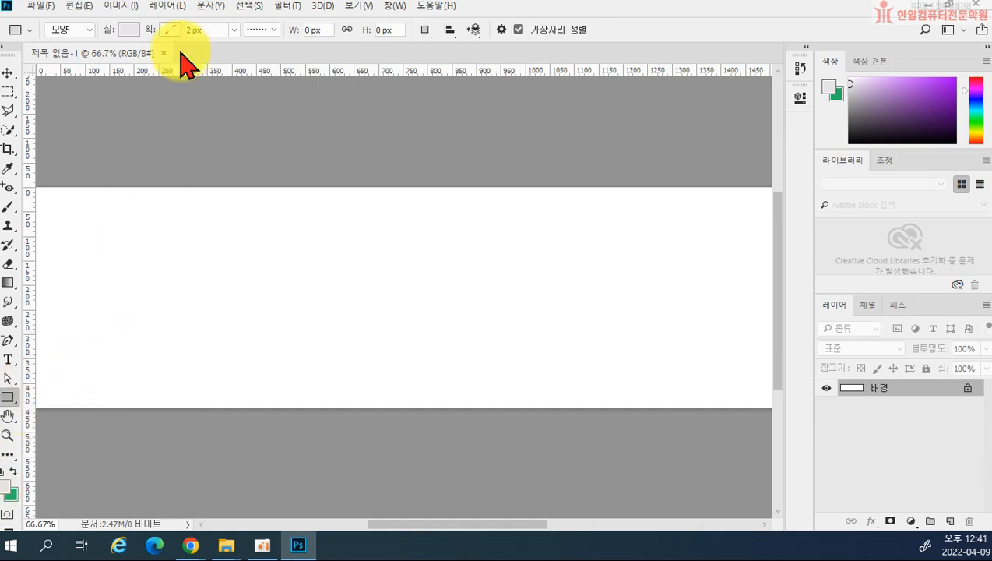
pyautogui.click(134, 31)
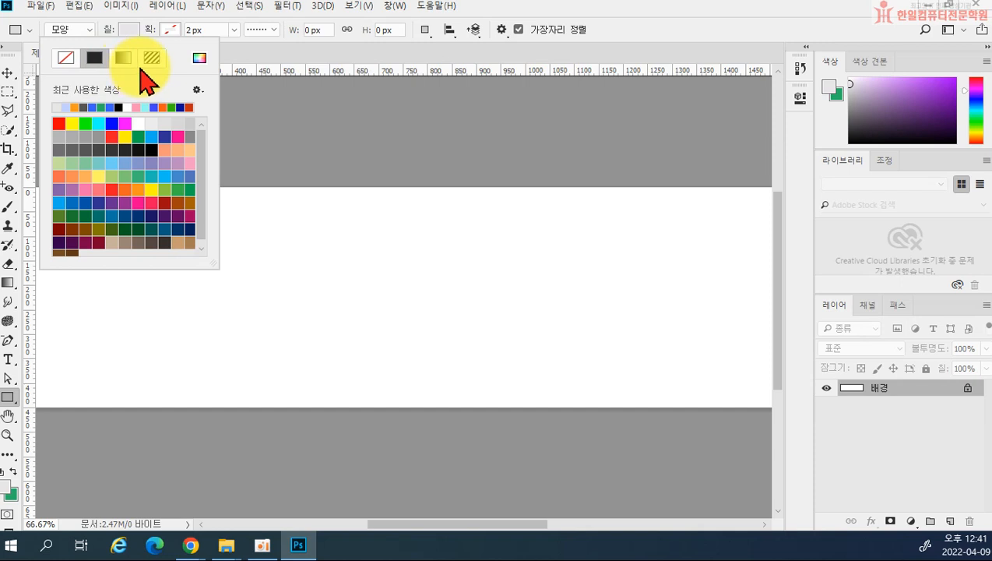
pyautogui.click(118, 106)
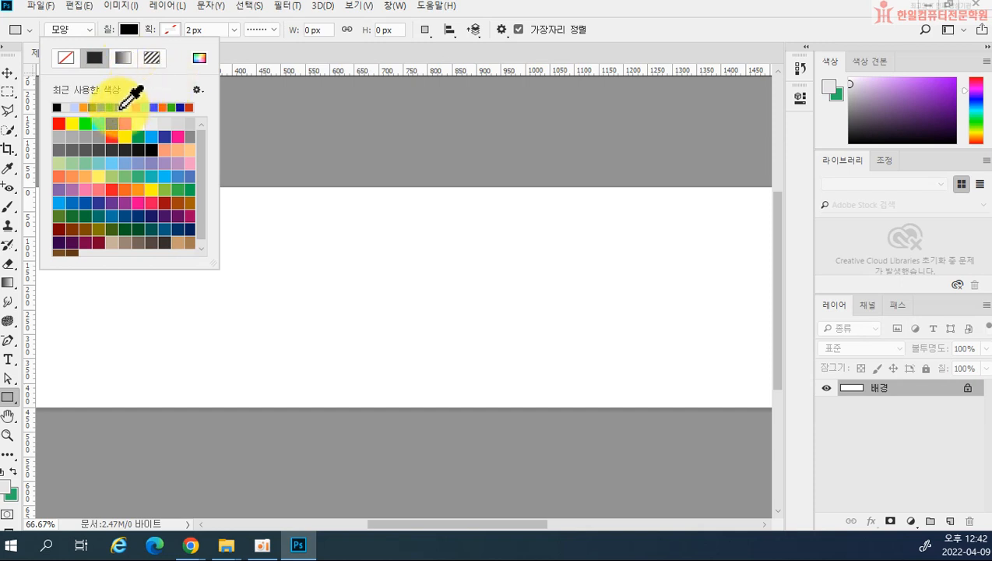
pyautogui.click(200, 61)
pyautogui.click(489, 328)
pyautogui.moveTo(489, 327); pyautogui.dragTo(438, 372)
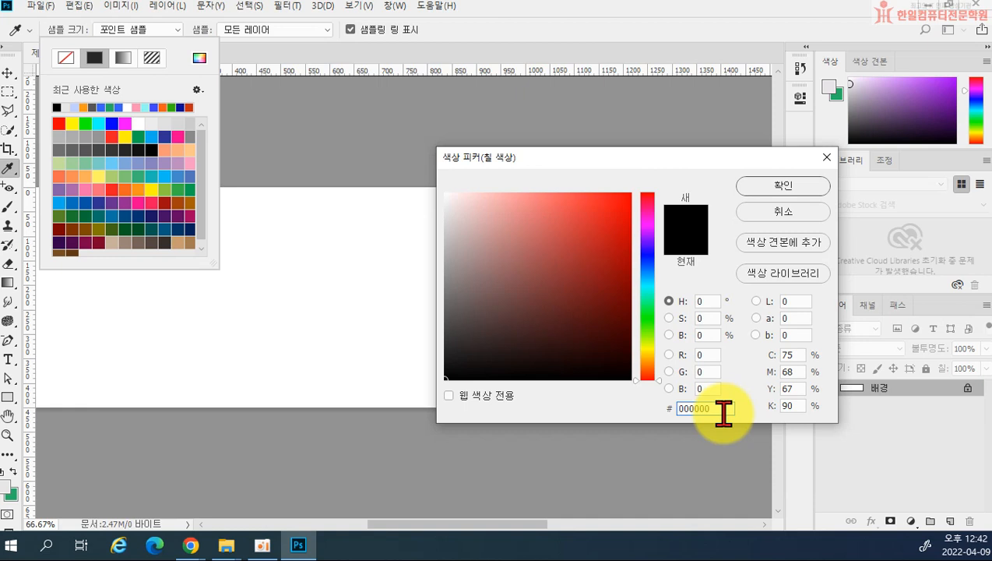
pyautogui.moveTo(718, 408); pyautogui.dragTo(674, 406)
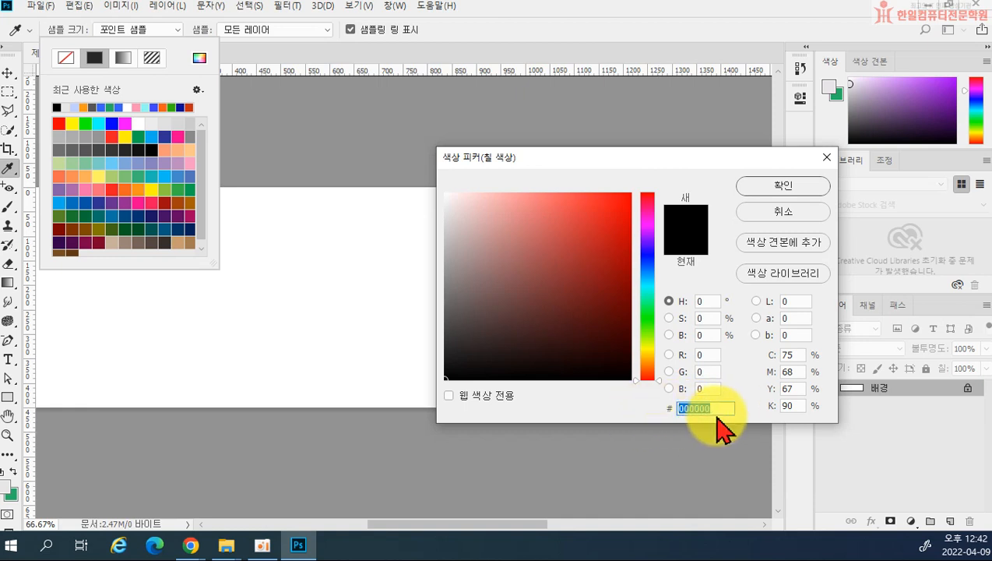
pyautogui.click(761, 190)
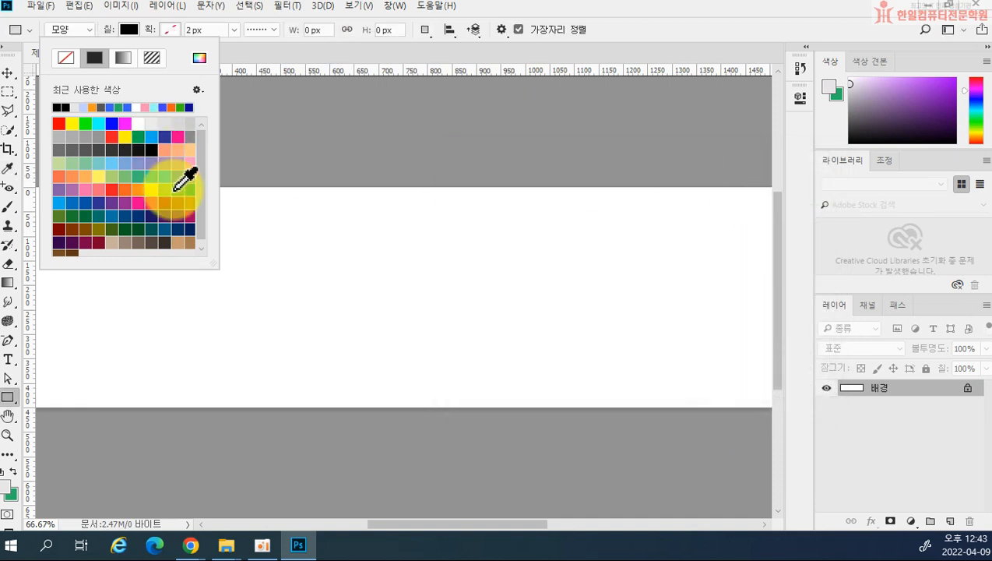
pyautogui.click(288, 58)
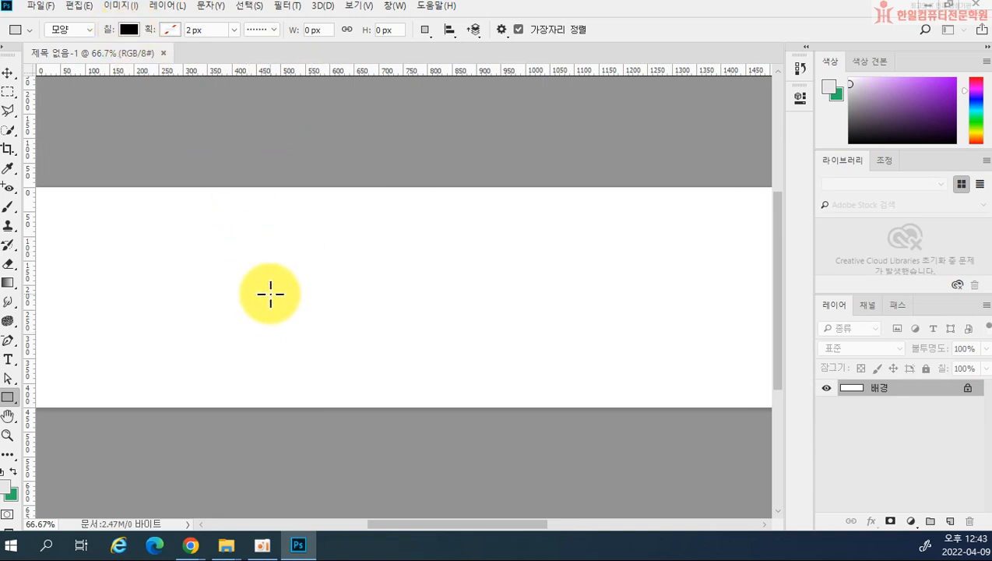
# - Create a black rectangle of exactly 1020 x 450 px on the canvas and collapse its properties
pyautogui.click(243, 246)
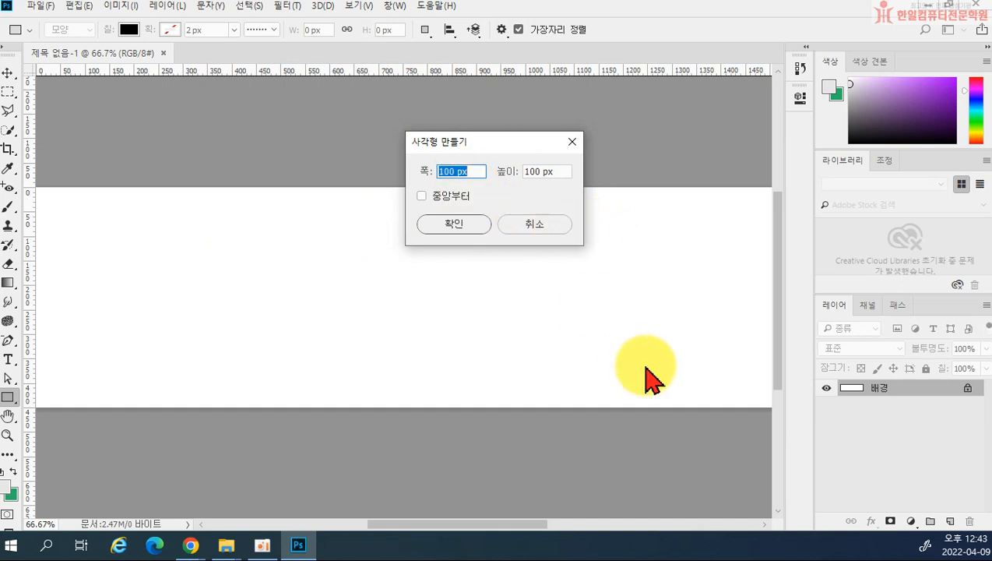
pyautogui.write('1020')
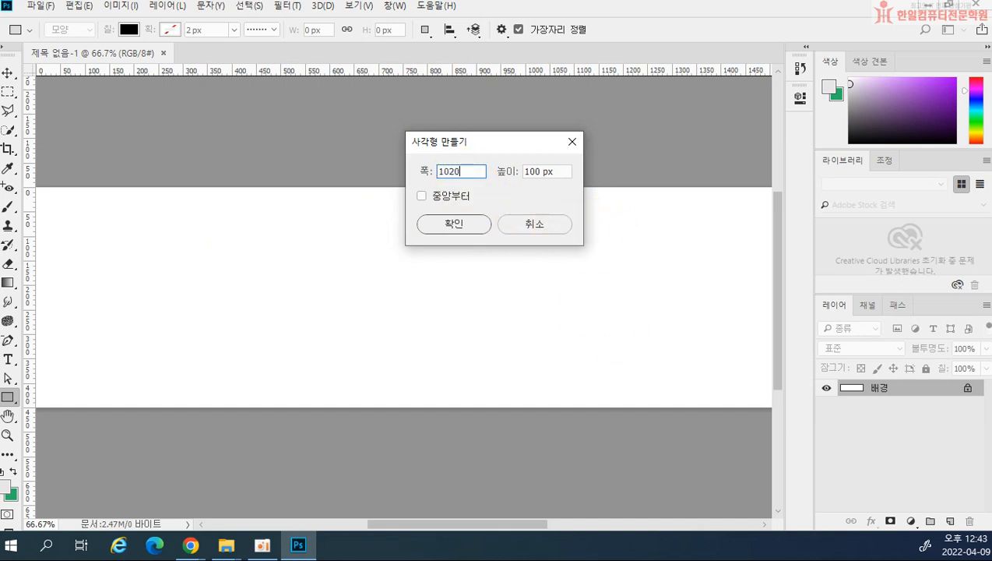
pyautogui.press('Tab')
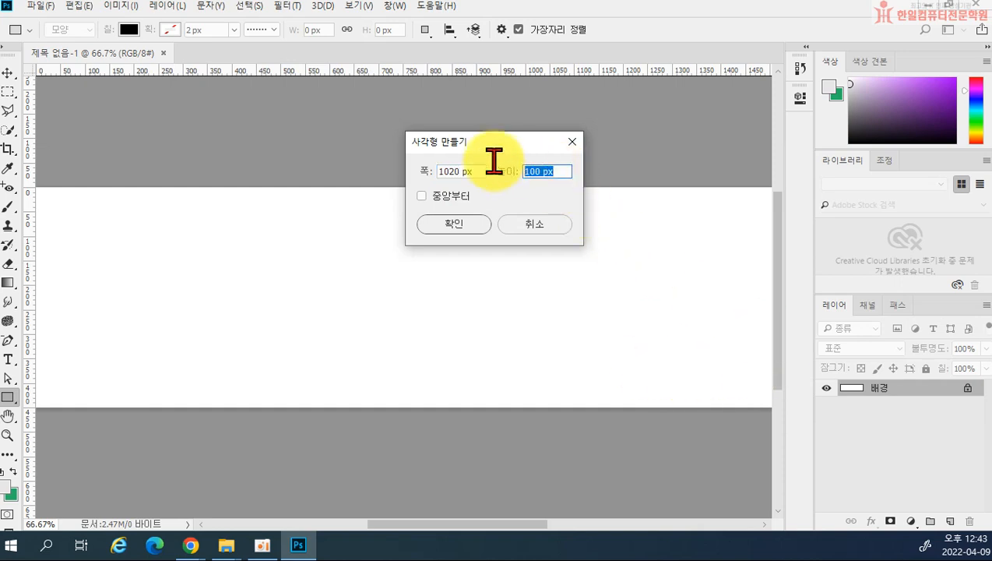
pyautogui.write('450')
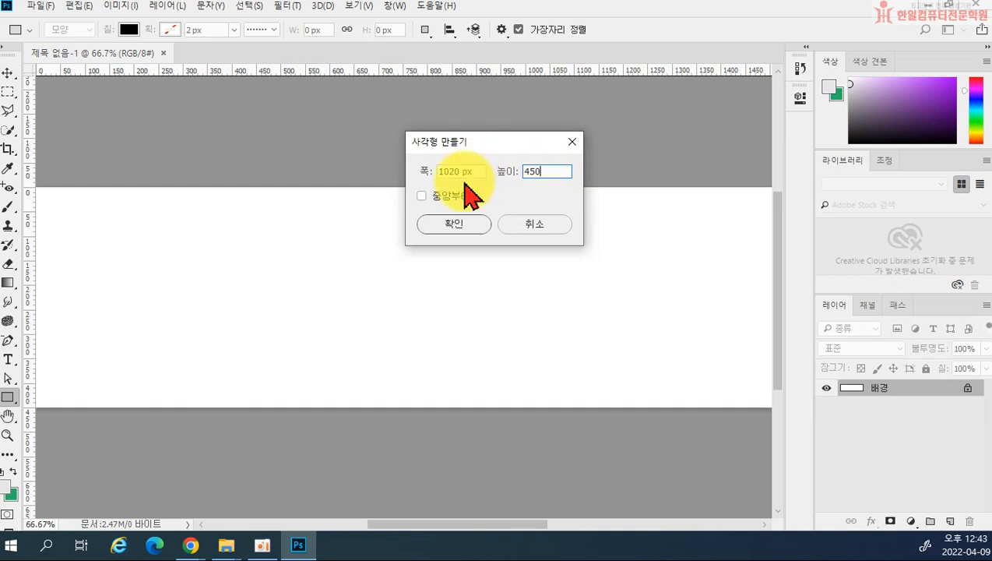
pyautogui.click(452, 226)
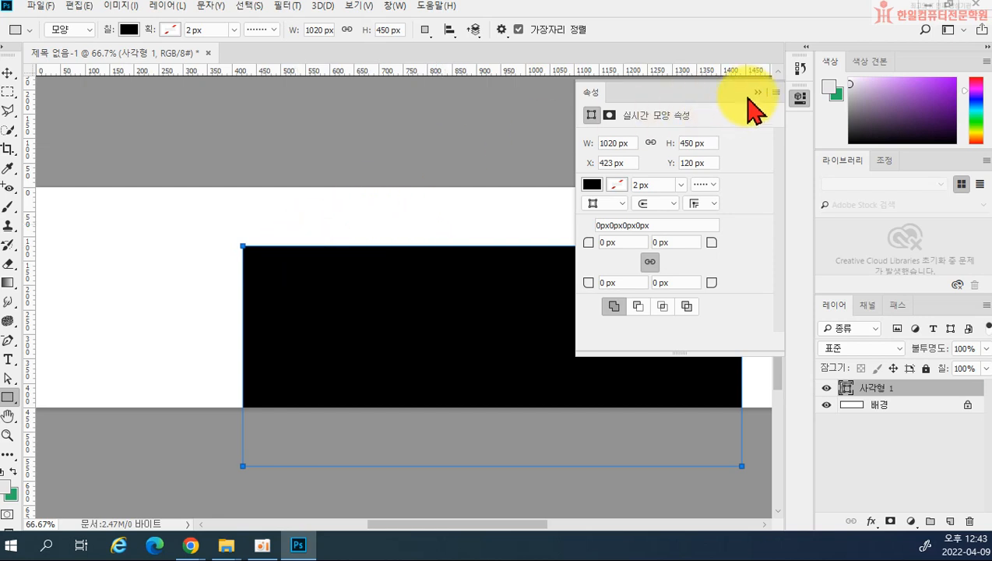
pyautogui.click(757, 92)
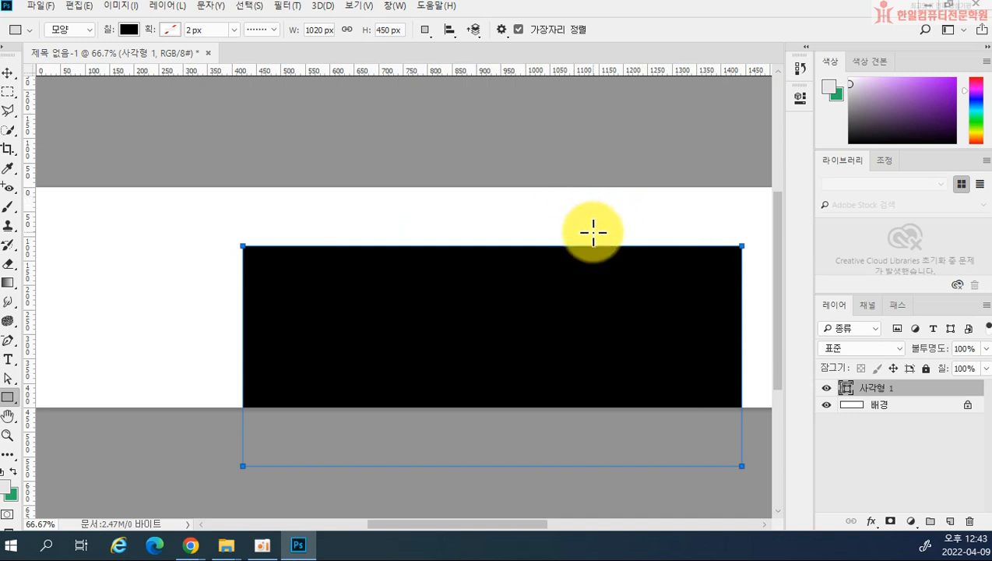
# - Select the whole canvas and align the black rectangle to its vertical and horizontal center
pyautogui.hotkey('ctrl', 'a')
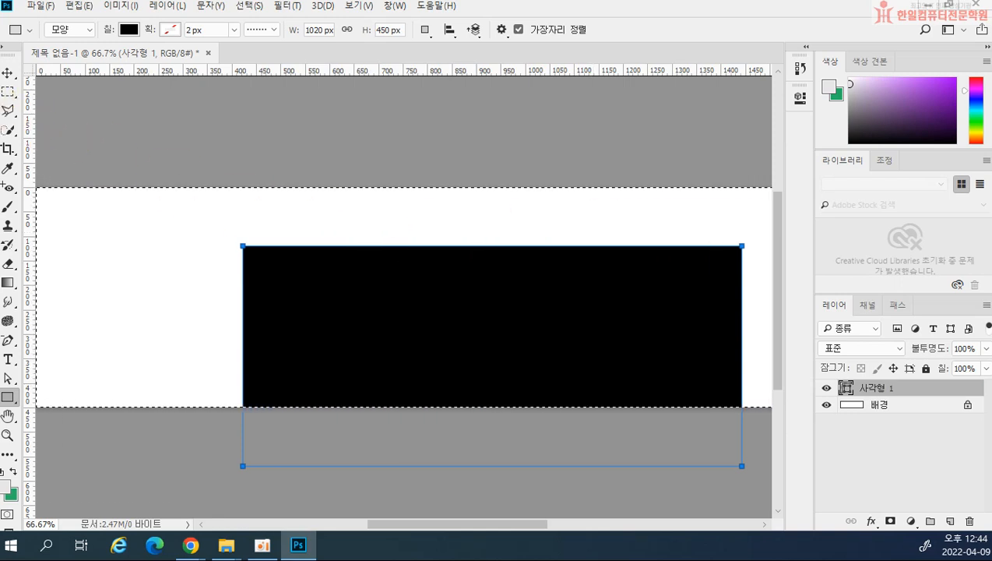
pyautogui.click(8, 75)
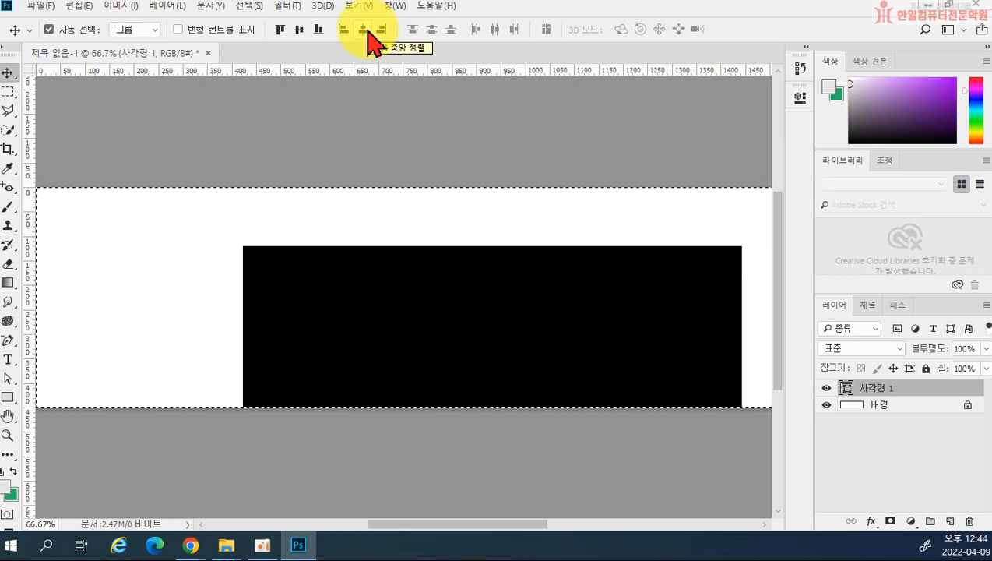
pyautogui.click(300, 27)
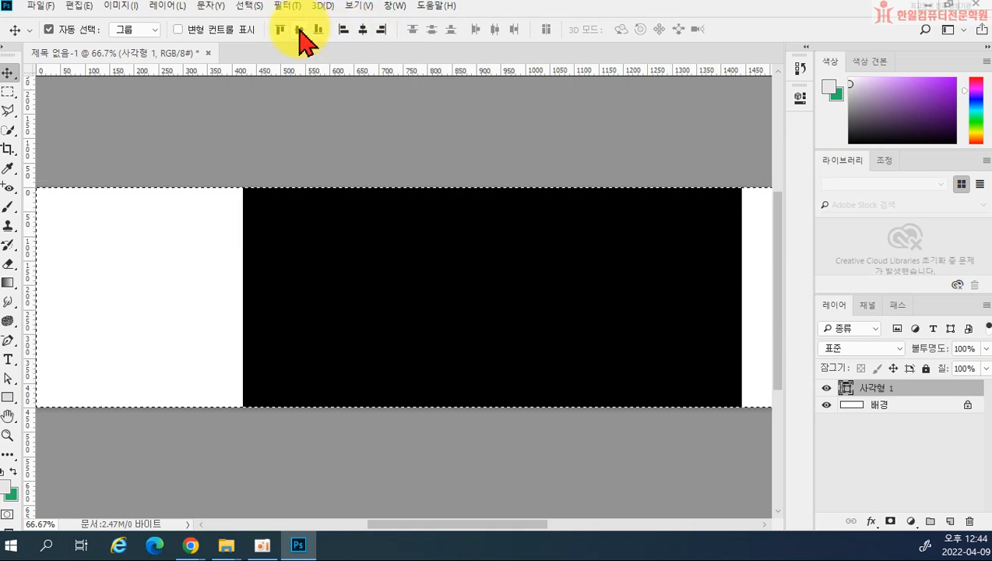
pyautogui.click(361, 33)
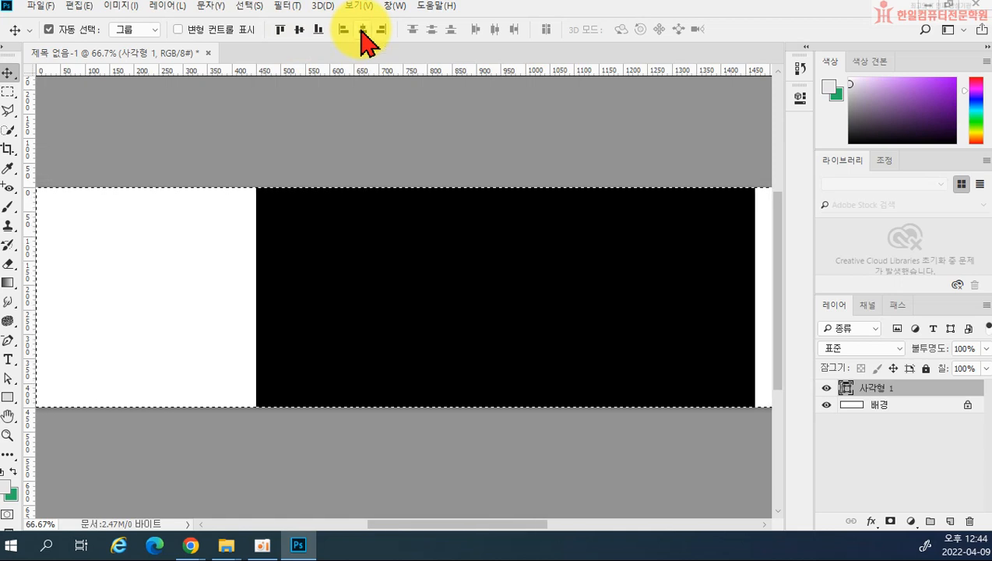
# - Show the whole banner, toggle the rulers off and back on, and set the ruler unit to pixels
pyautogui.hotkey('ctrl', '-')
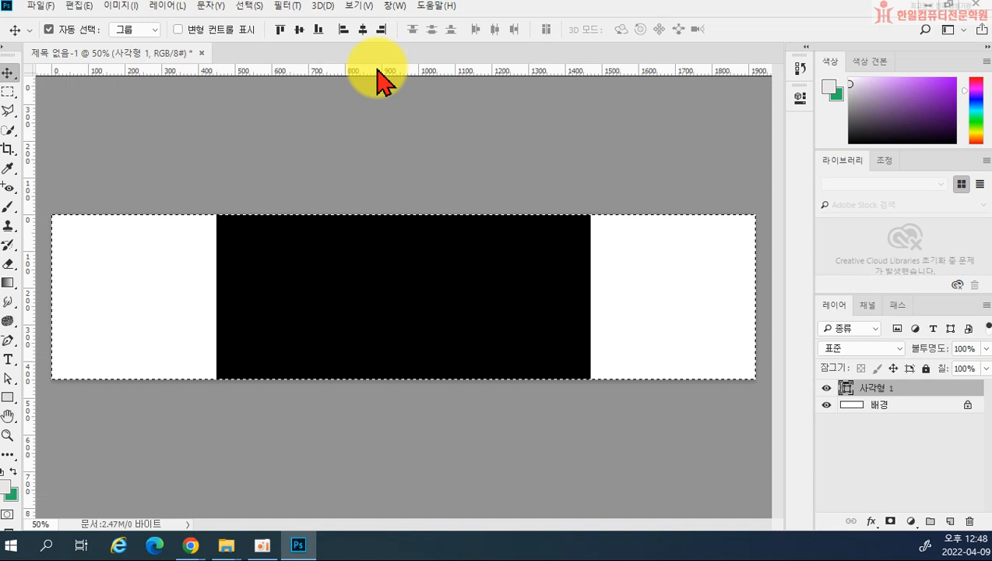
pyautogui.press('ctrl')
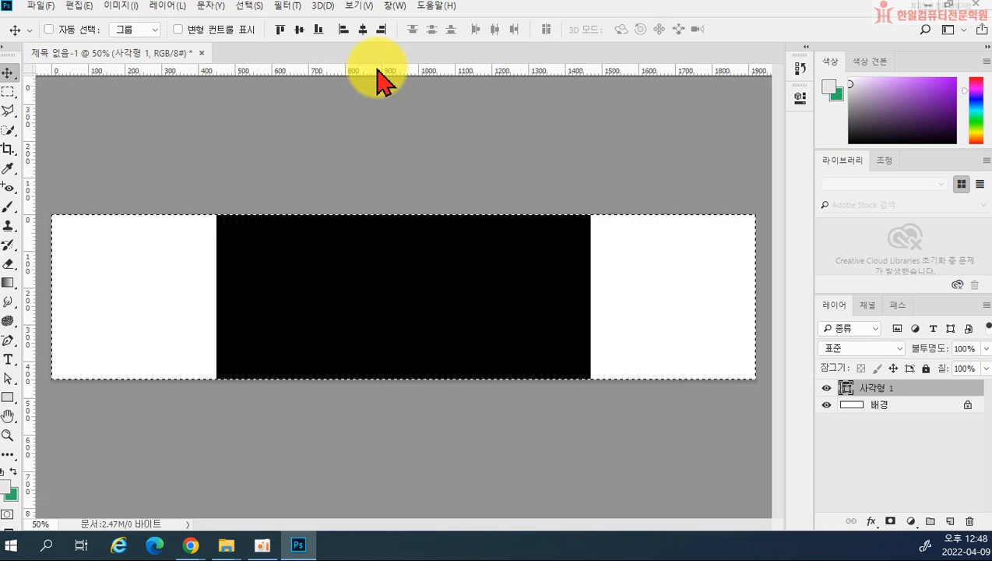
pyautogui.hotkey('ctrl', 'r')
pyautogui.hotkey('ctrl', 'r')
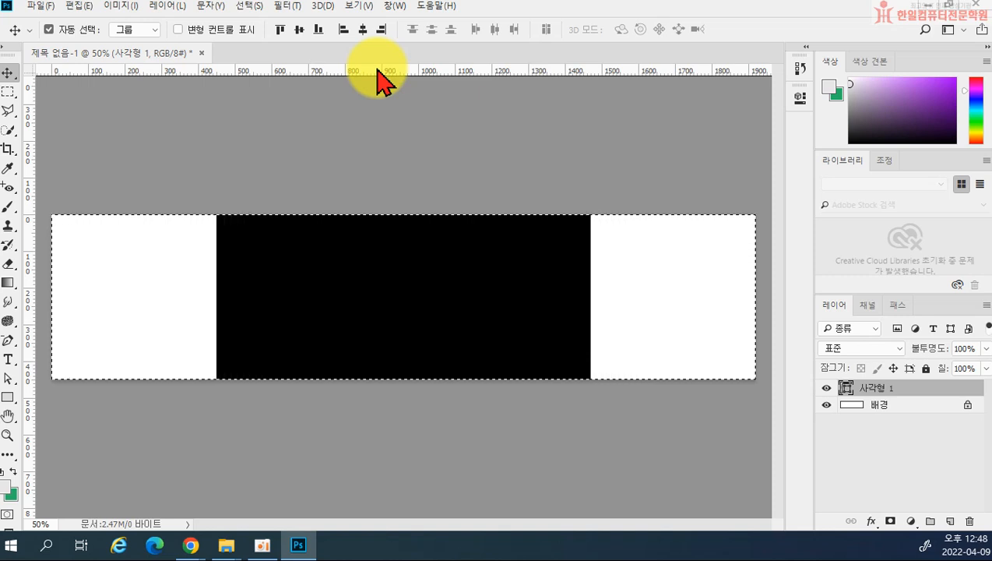
pyautogui.press('ctrl')
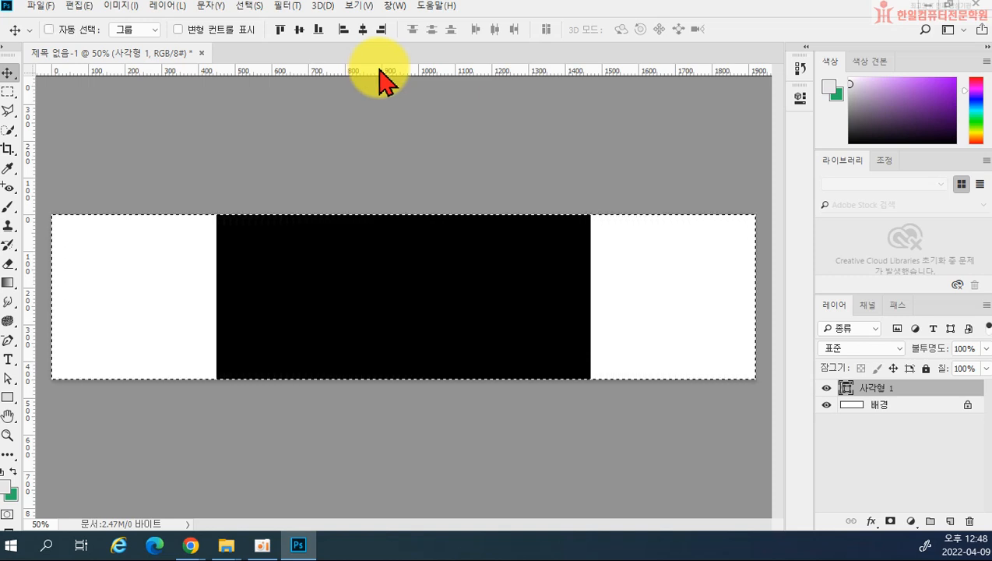
pyautogui.hotkey('ctrl', 'r')
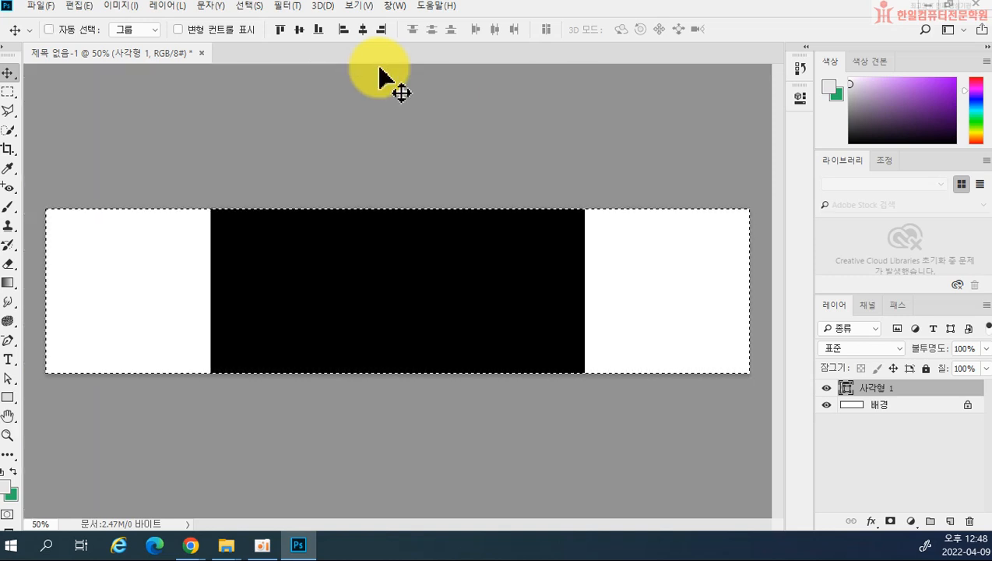
pyautogui.hotkey('ctrl', 'r')
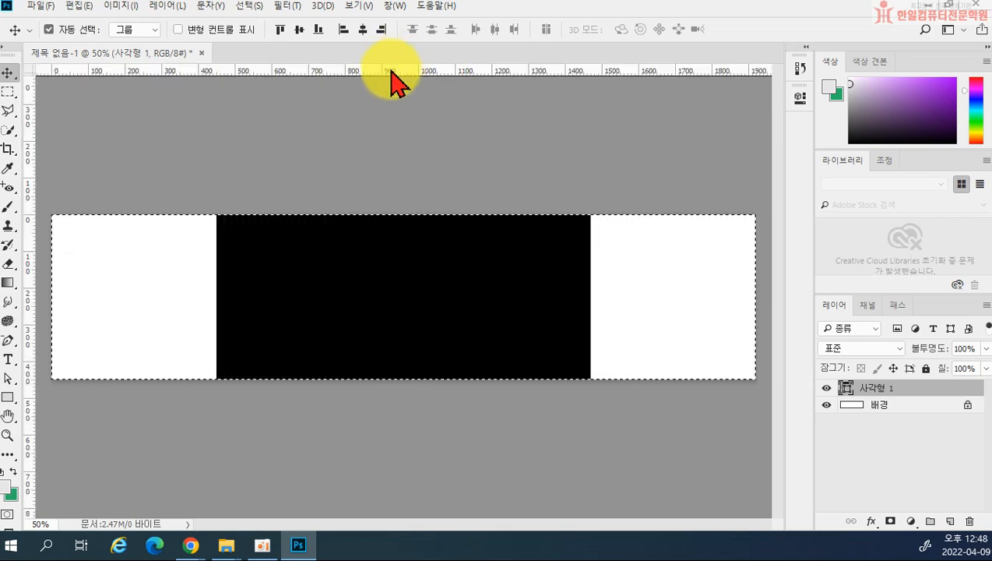
pyautogui.rightClick(387, 71)
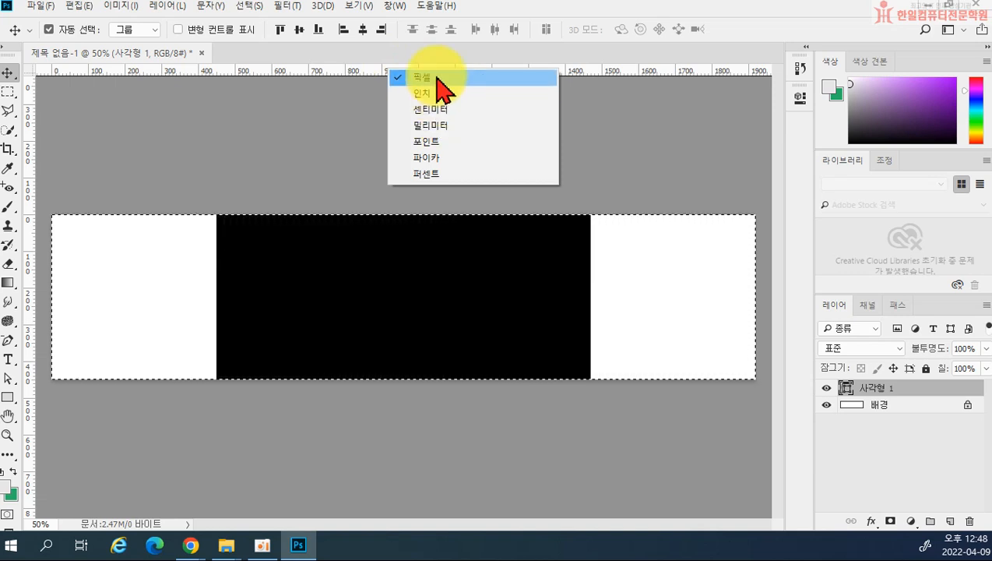
pyautogui.click(436, 78)
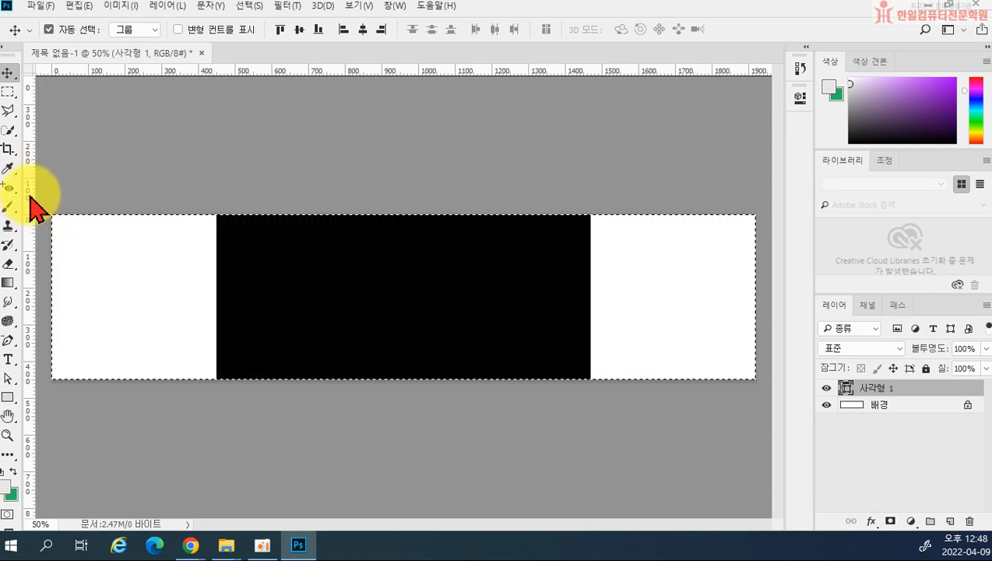
# - Try placing a vertical guide at X 960 px by eye and remove it from the canvas
pyautogui.moveTo(32, 207); pyautogui.dragTo(402, 205)
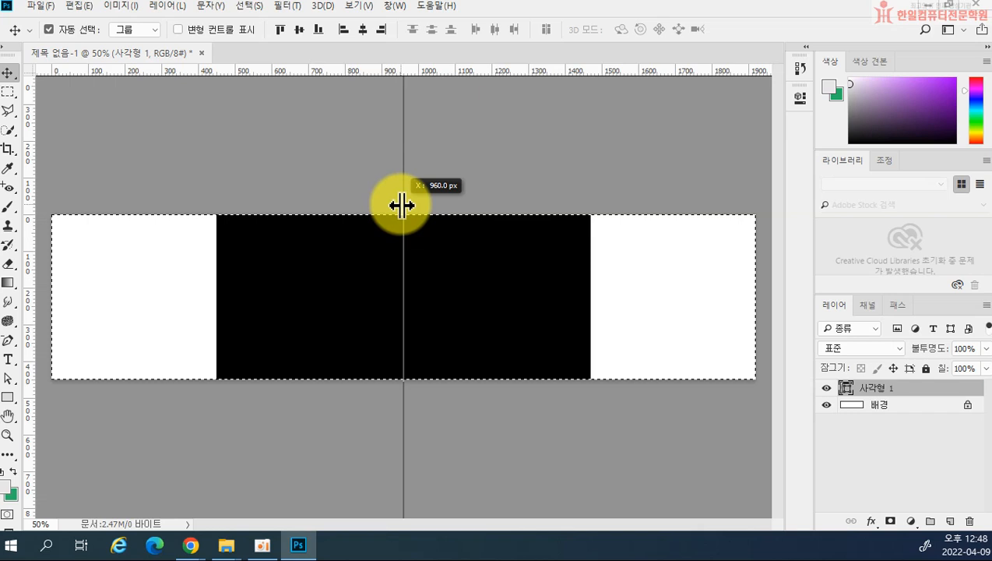
pyautogui.moveTo(402, 205); pyautogui.dragTo(402, 205)
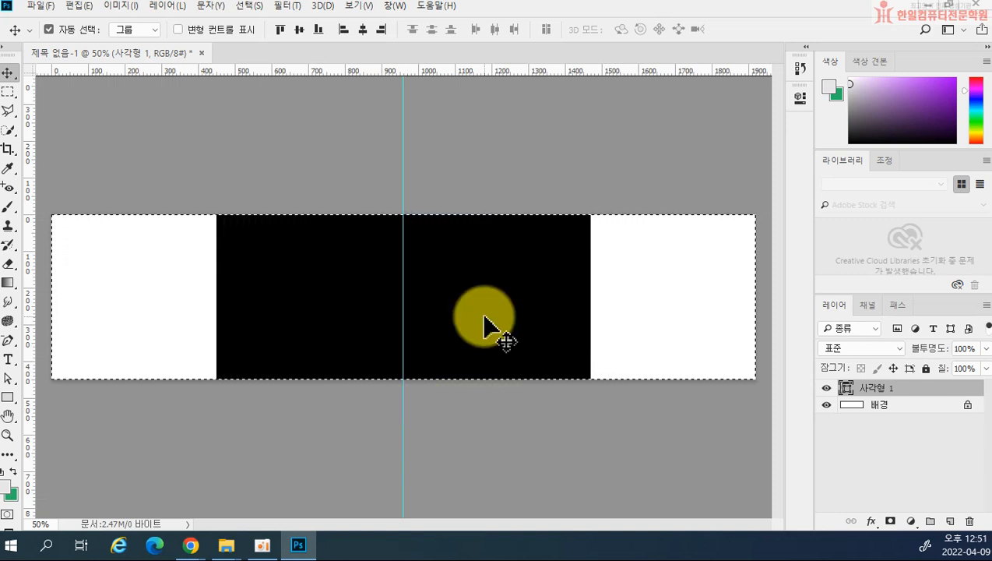
pyautogui.moveTo(405, 181); pyautogui.dragTo(402, 66)
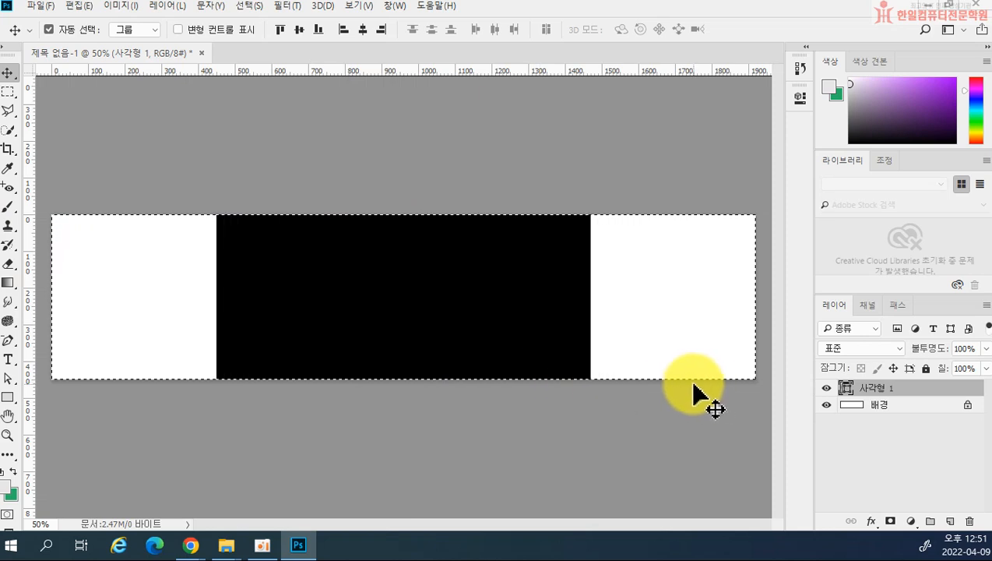
# - Place a vertical guide at the canvas center using the background layer's Free Transform center point, and clear the selection
pyautogui.click(882, 407)
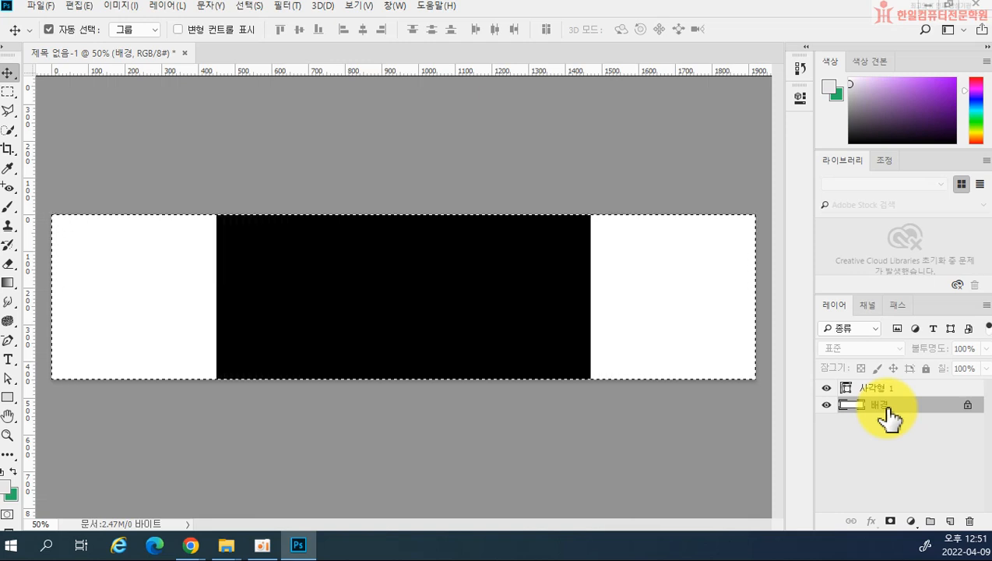
pyautogui.press('ctrl')
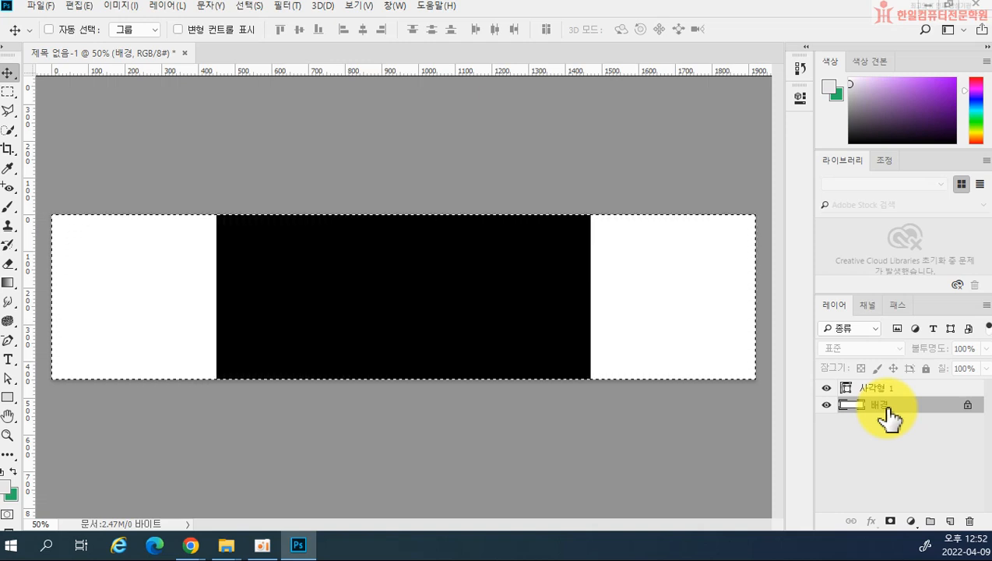
pyautogui.hotkey('ctrl', 't')
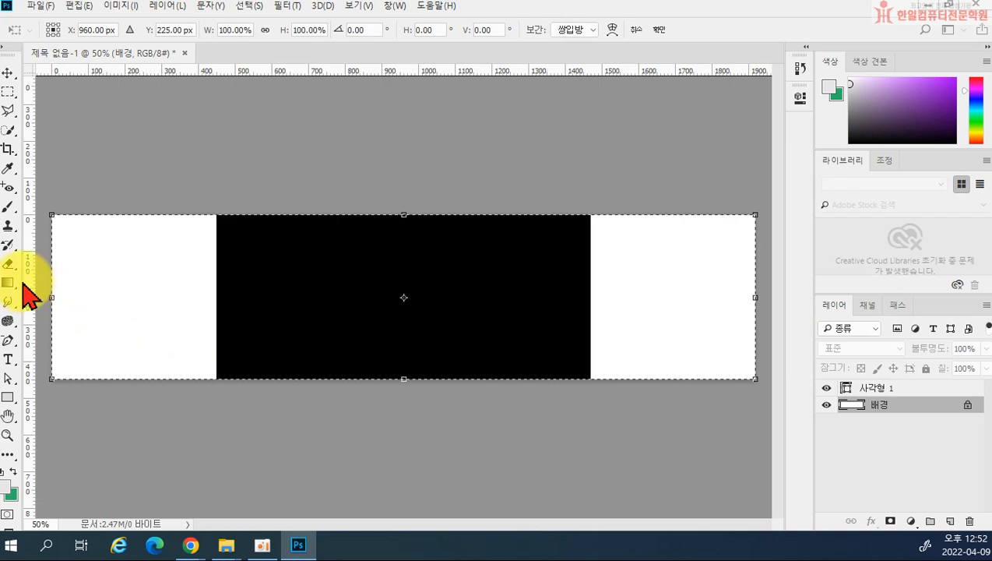
pyautogui.moveTo(27, 249); pyautogui.dragTo(405, 259)
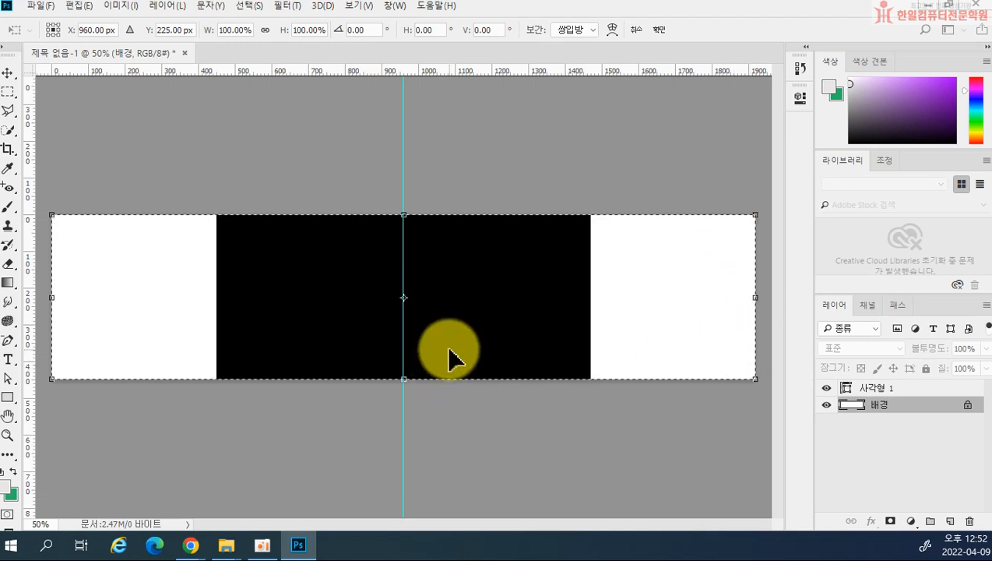
pyautogui.press('Return')
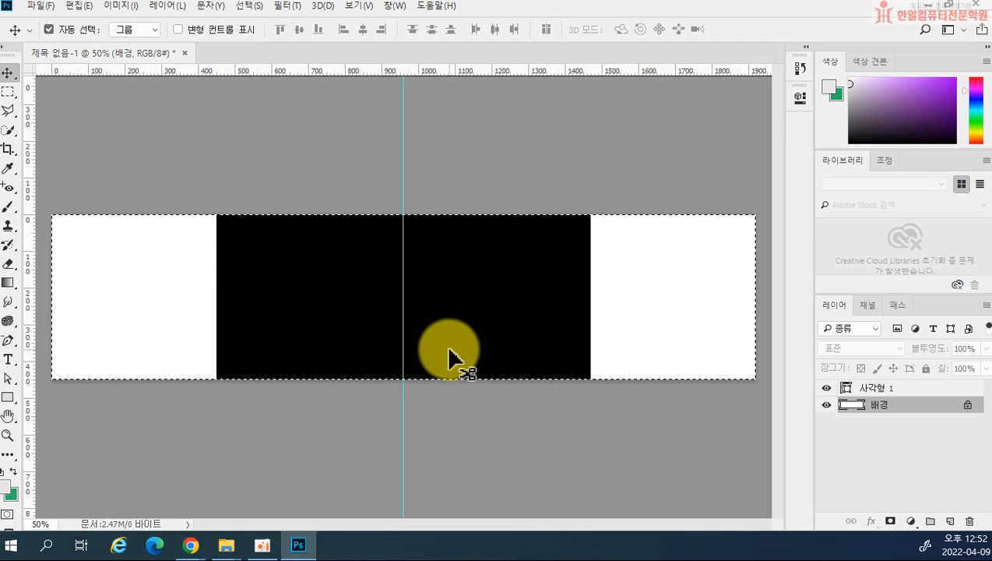
pyautogui.hotkey('ctrl', 'd')
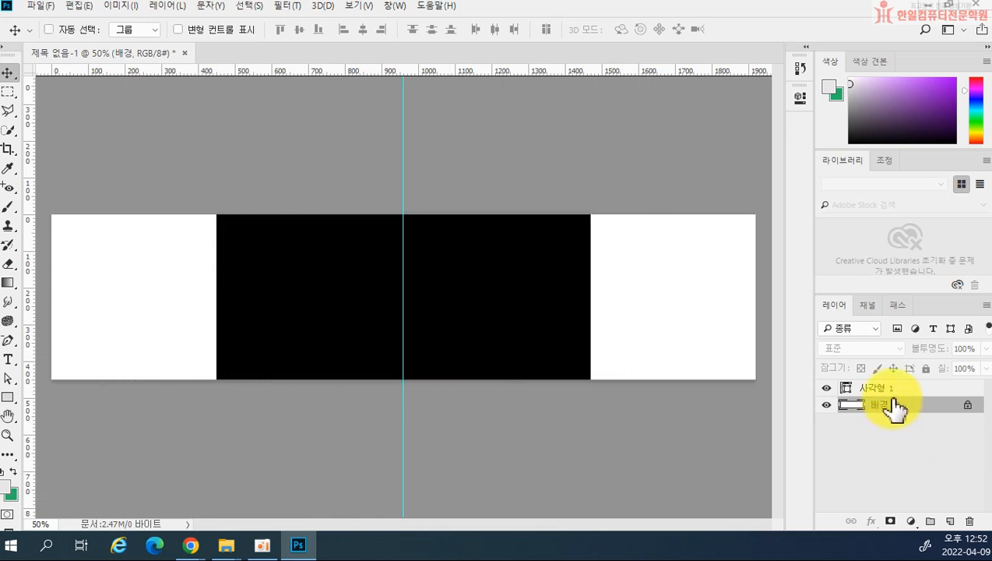
# - Toggle the visibility of the black rectangle layer 사각형 1 and leave it hidden
pyautogui.click(893, 394)
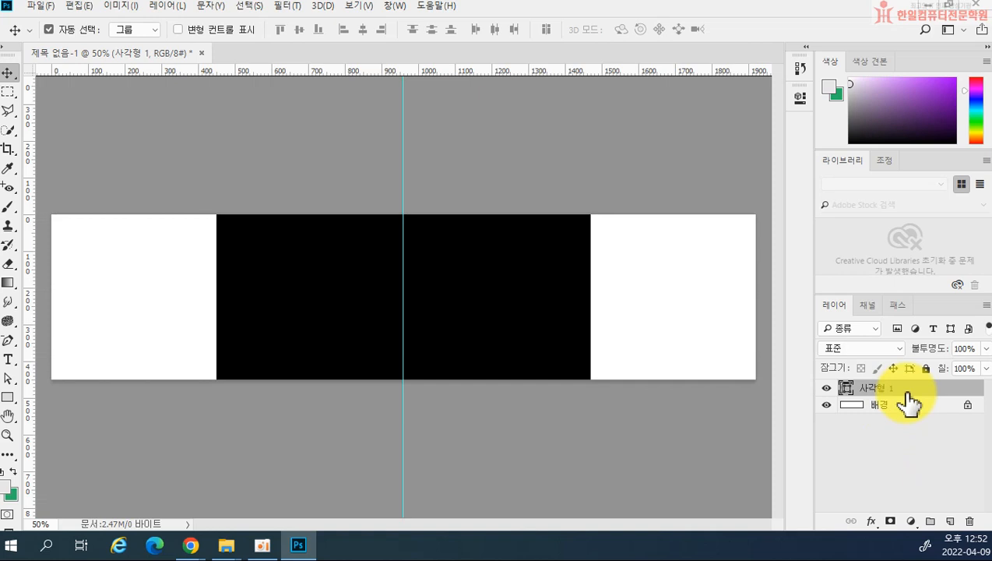
pyautogui.click(827, 390)
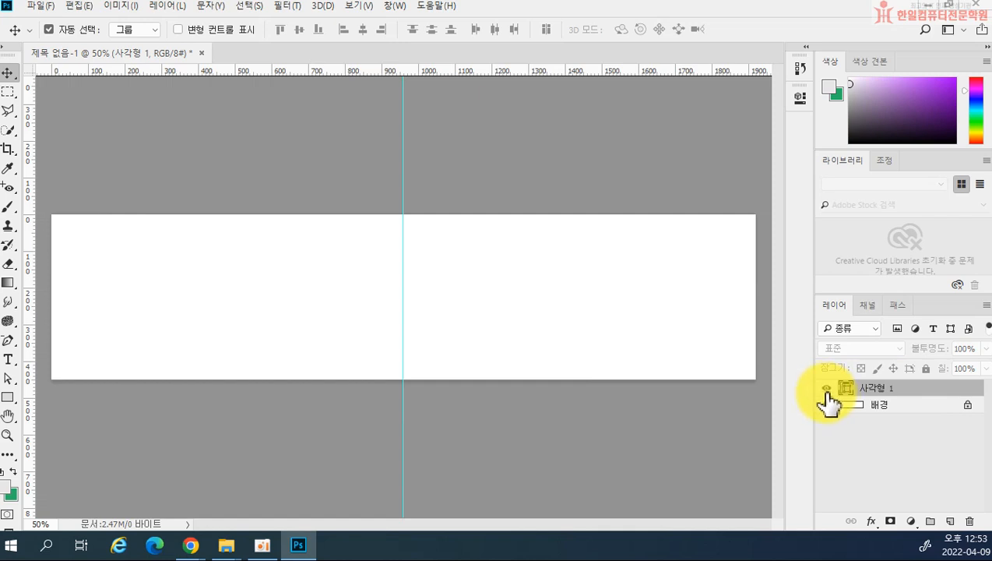
pyautogui.click(827, 389)
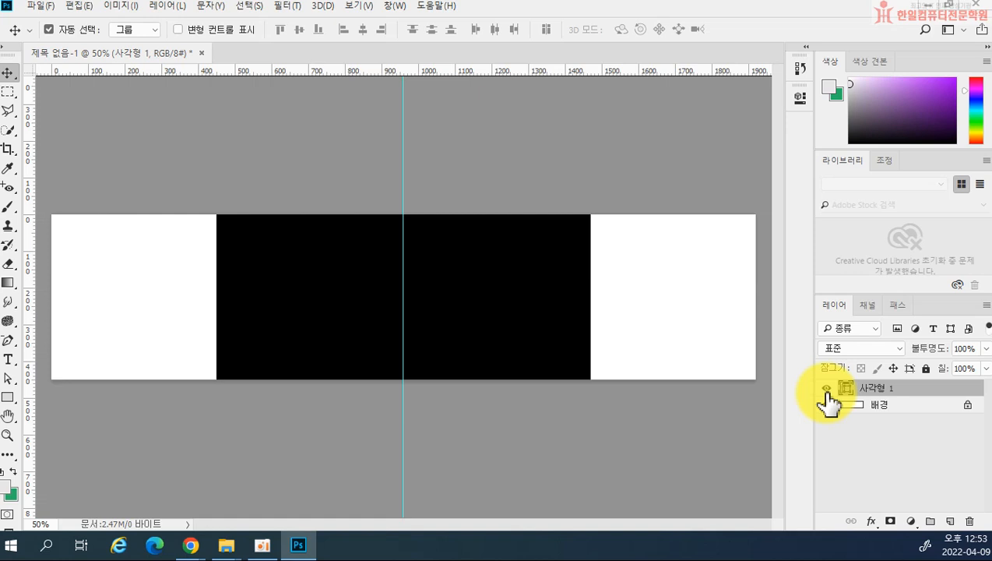
pyautogui.click(827, 389)
pyautogui.click(827, 389)
pyautogui.click(827, 390)
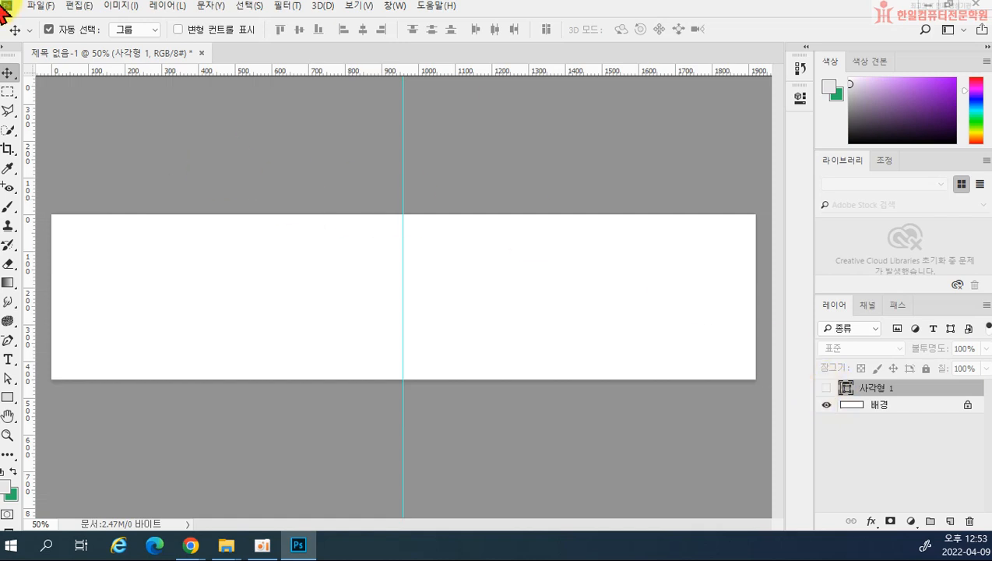
# - Open the image 상품_full from the 04 folder inside (5572)이젠나도스마트스토어 on the desktop
pyautogui.click(42, 7)
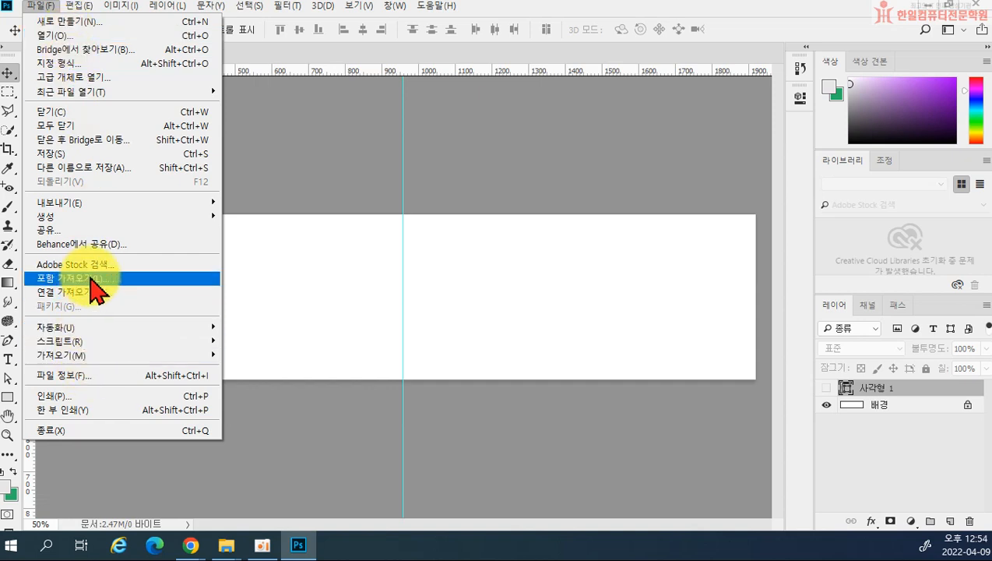
pyautogui.click(58, 36)
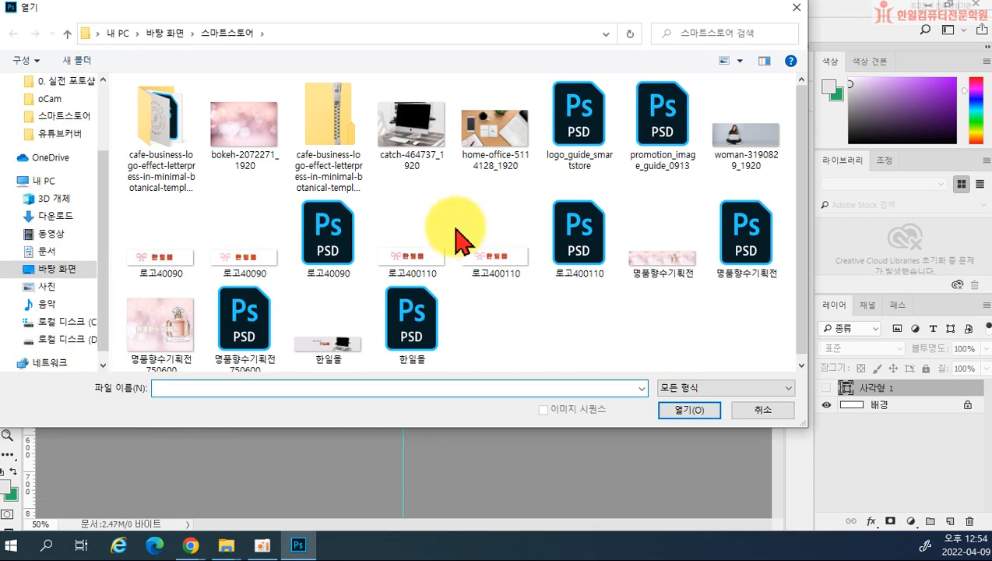
pyautogui.scroll(2, 94, 109)
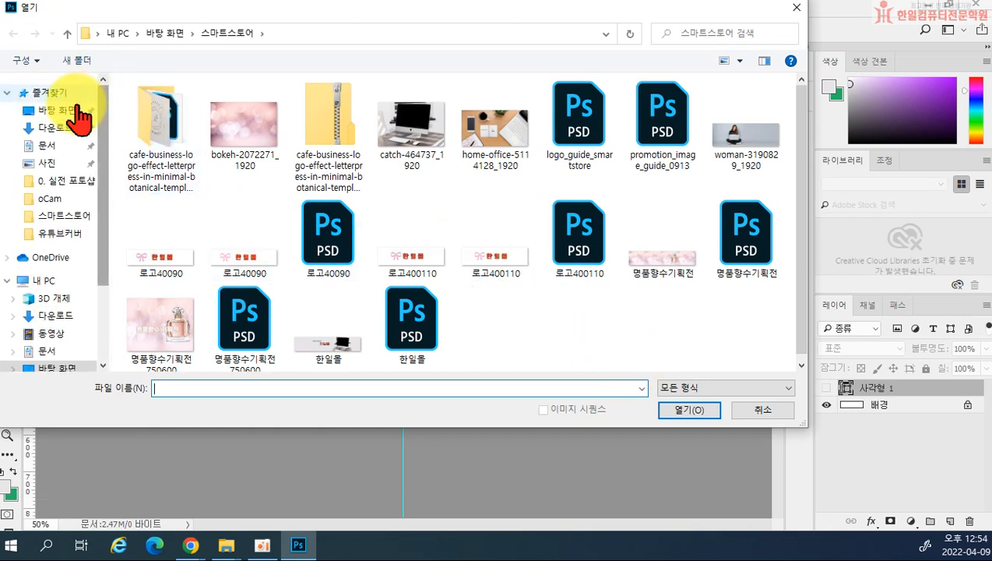
pyautogui.click(68, 117)
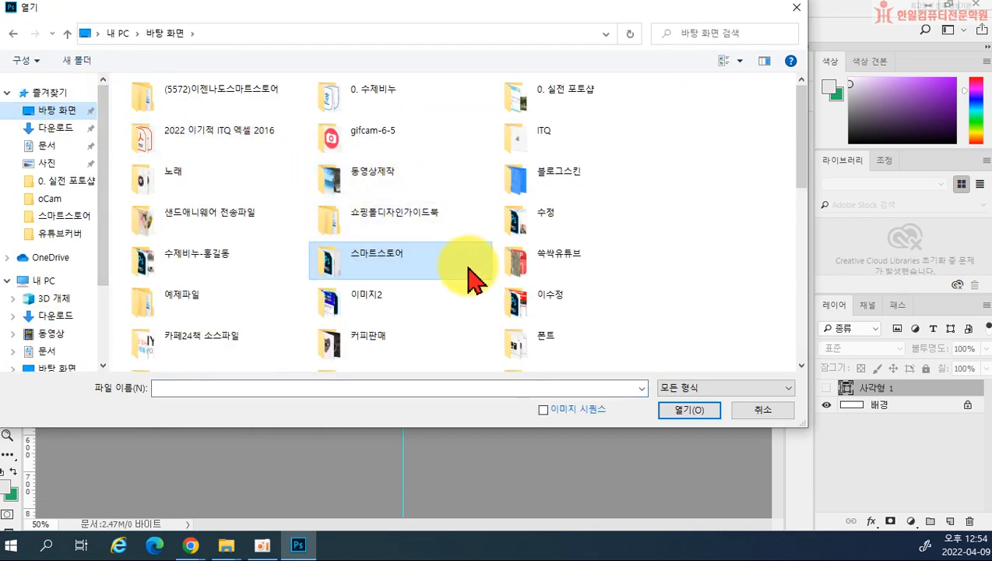
pyautogui.scroll(-2, 366, 199)
pyautogui.scroll(2, 373, 286)
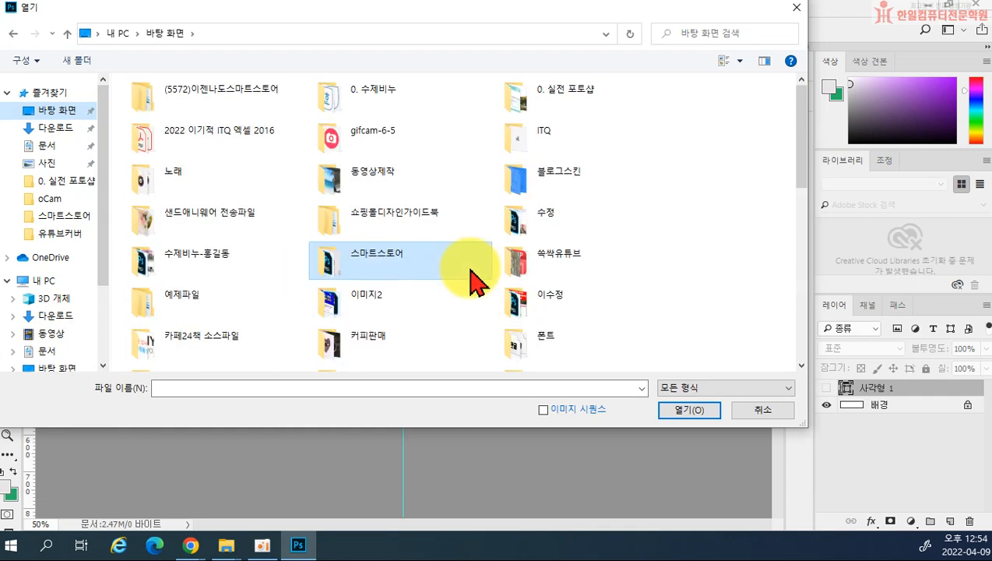
pyautogui.doubleClick(214, 101)
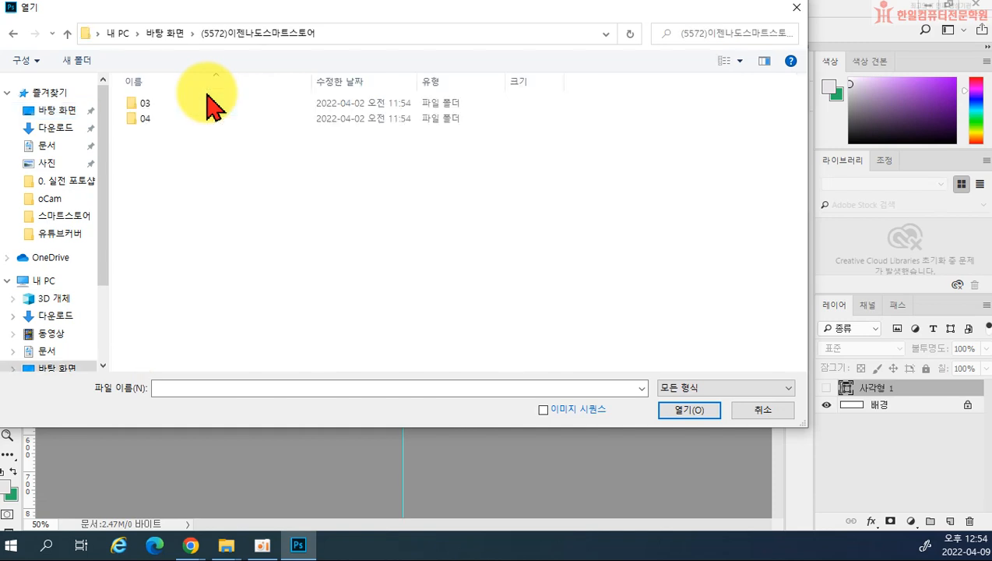
pyautogui.doubleClick(157, 119)
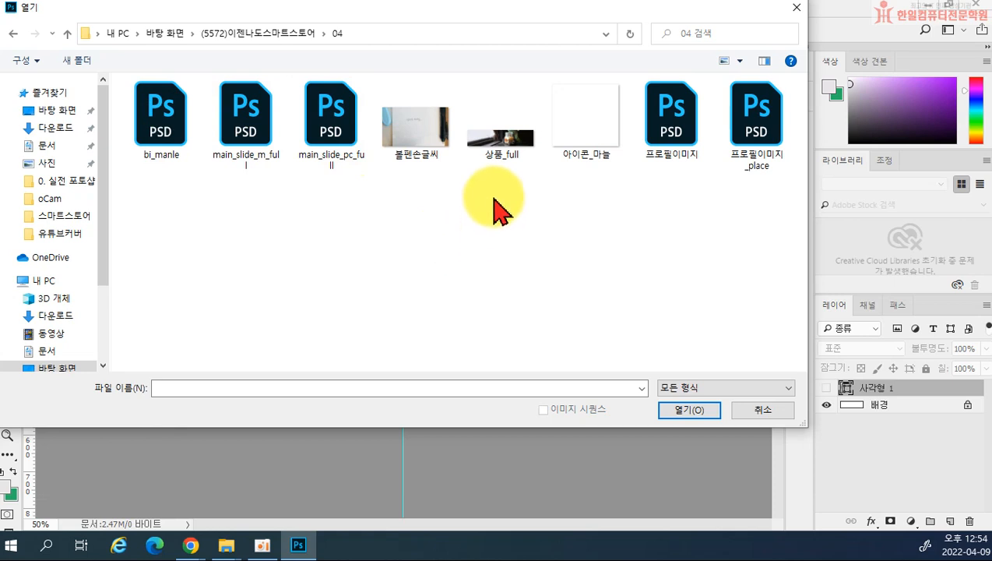
pyautogui.click(503, 156)
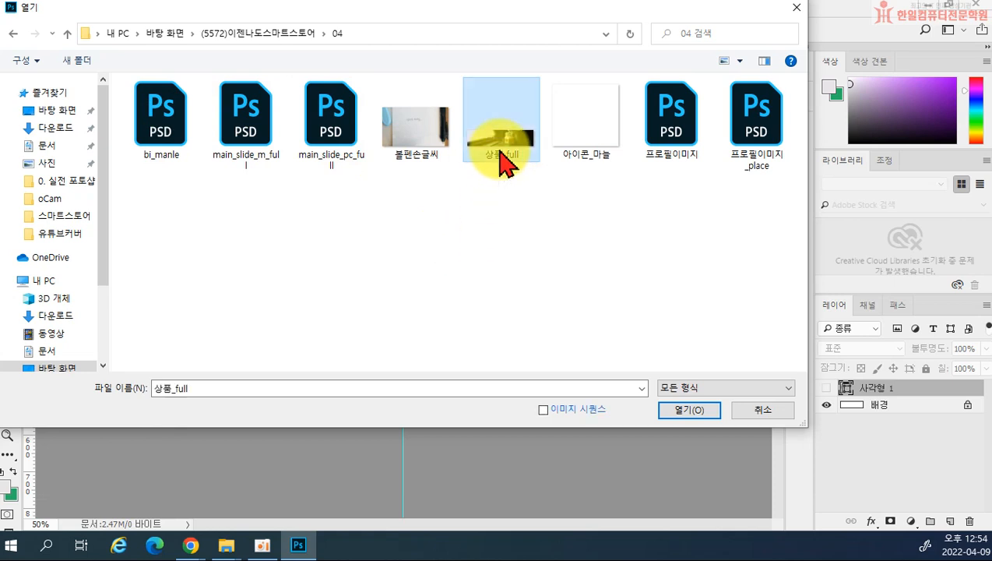
pyautogui.click(710, 414)
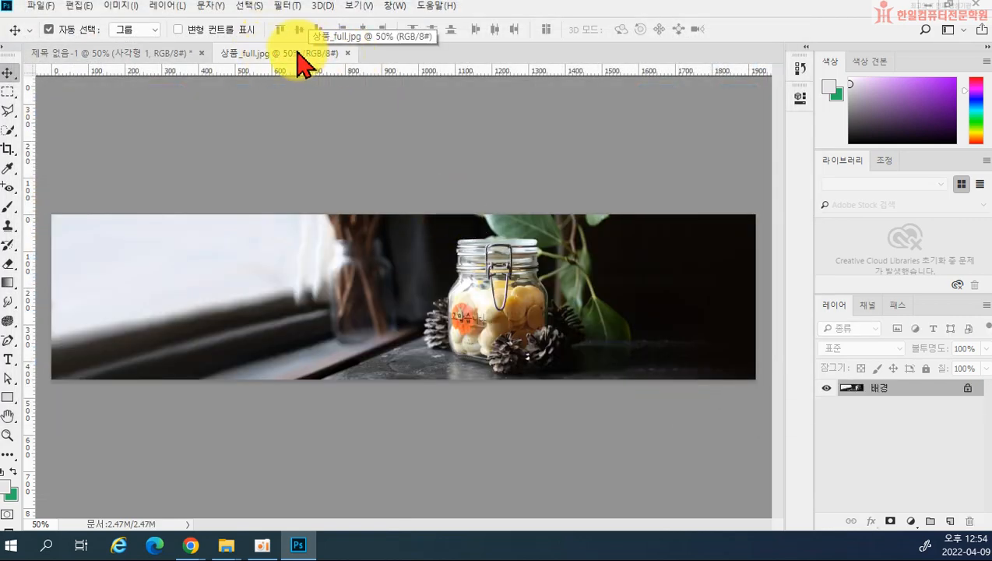
# - Float the 상품_full window, copy its image into the banner document, close the source, and fit the image to the canvas edges
pyautogui.moveTo(297, 53); pyautogui.dragTo(394, 156)
pyautogui.moveTo(328, 266); pyautogui.dragTo(195, 323)
pyautogui.moveTo(819, 158); pyautogui.dragTo(634, 209)
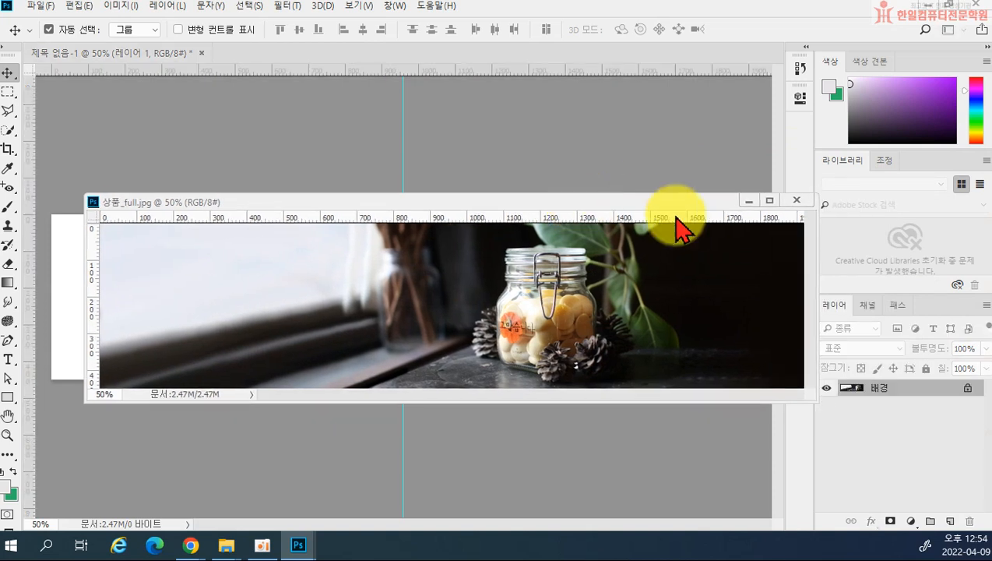
pyautogui.click(796, 201)
pyautogui.moveTo(592, 298); pyautogui.dragTo(511, 273)
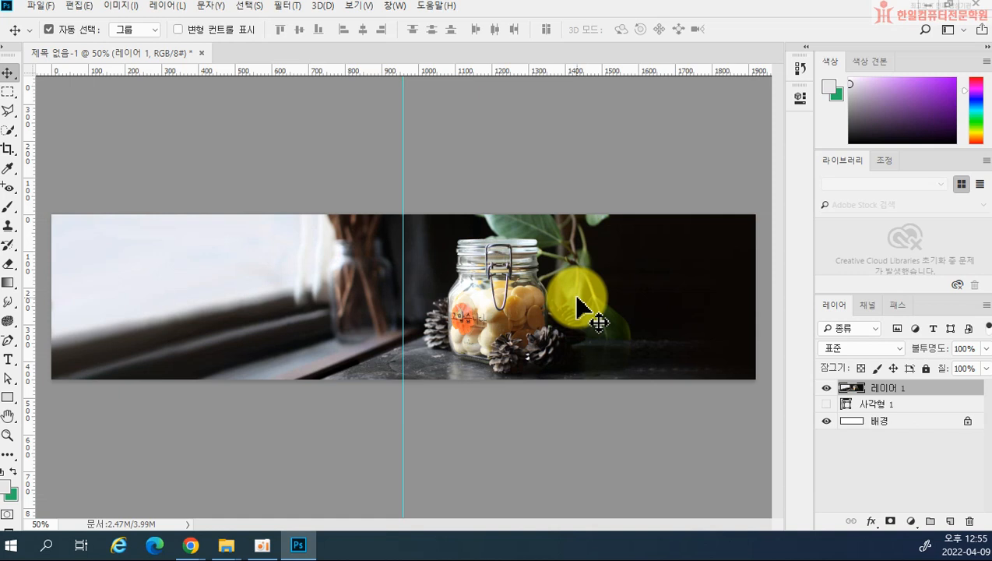
# - Place vertical guides on the black rectangle's left and right edges with the photo layer hidden, and show the photo again
pyautogui.click(827, 387)
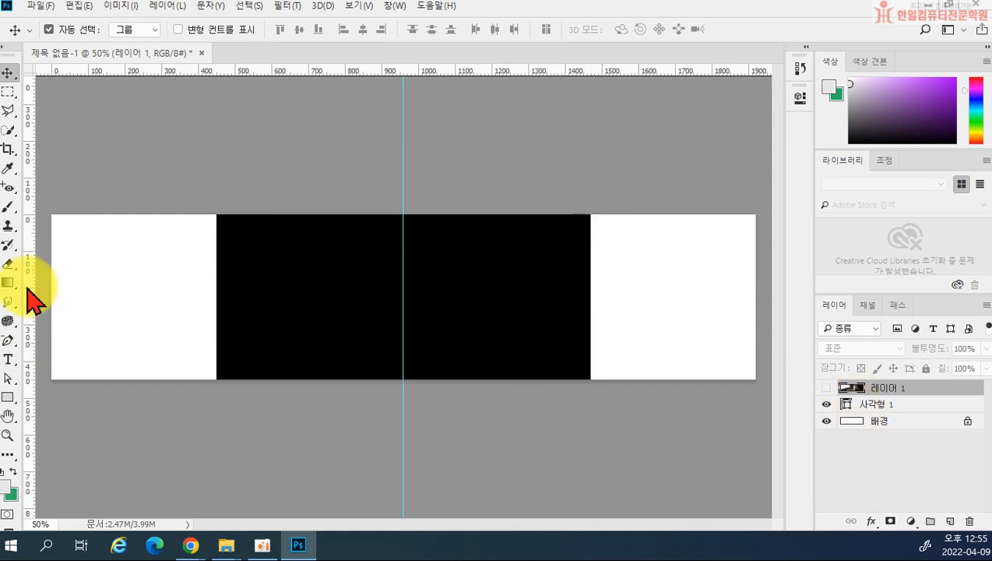
pyautogui.moveTo(31, 274); pyautogui.dragTo(216, 271)
pyautogui.moveTo(32, 280); pyautogui.dragTo(591, 278)
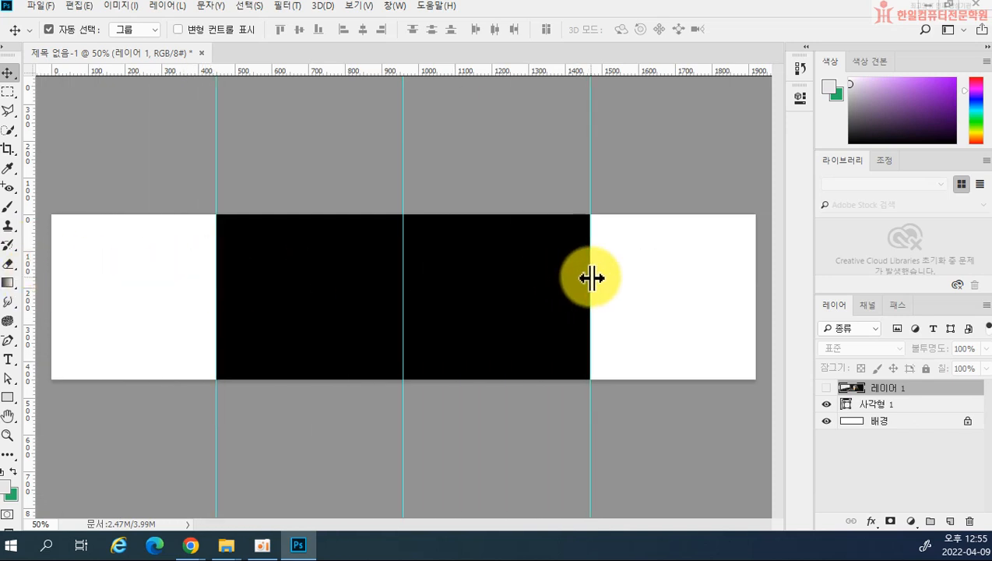
pyautogui.click(827, 387)
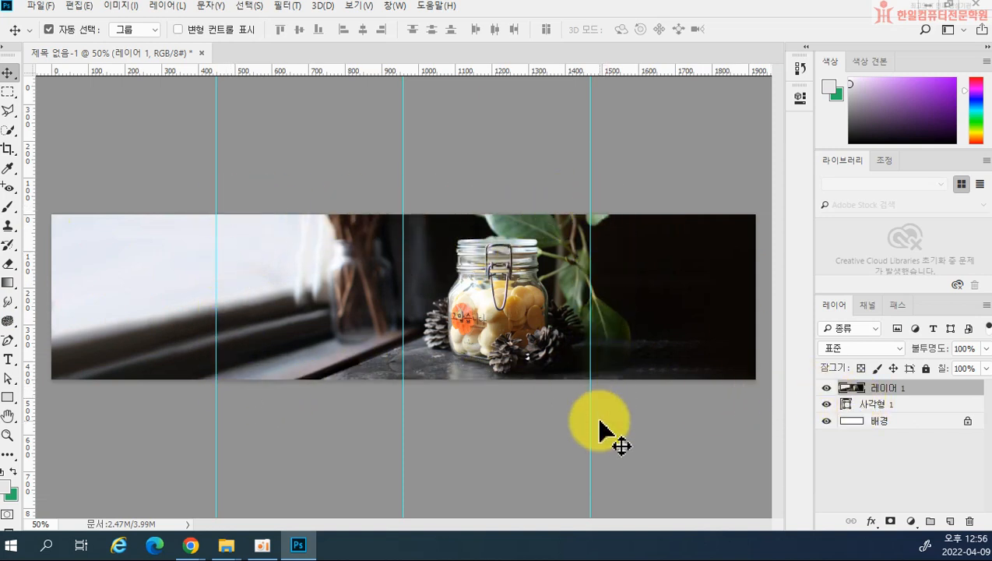
# - Hide the photo layer to check the guides against the edges of the black rectangle 사각형 1, and show the photo again
pyautogui.click(826, 389)
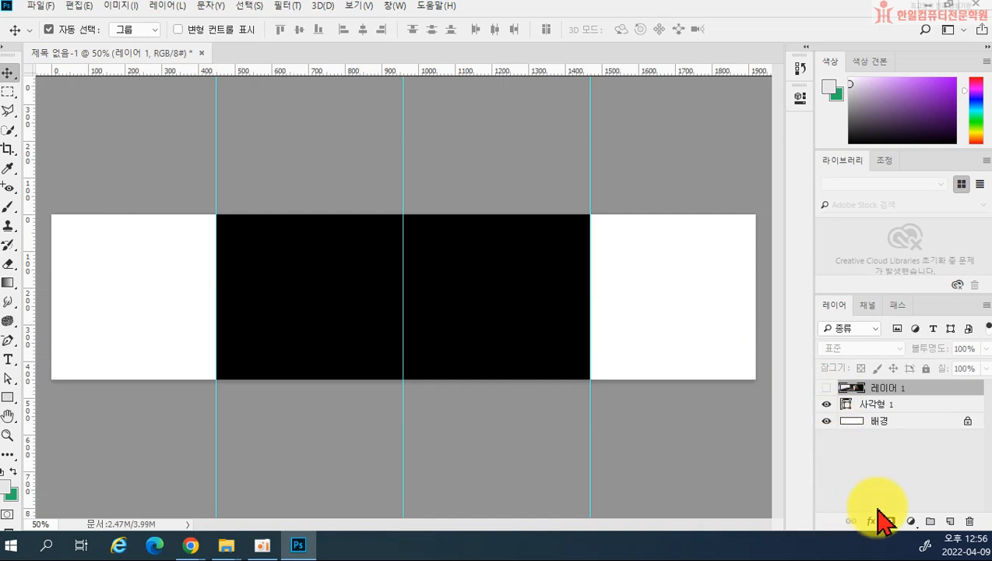
pyautogui.click(860, 404)
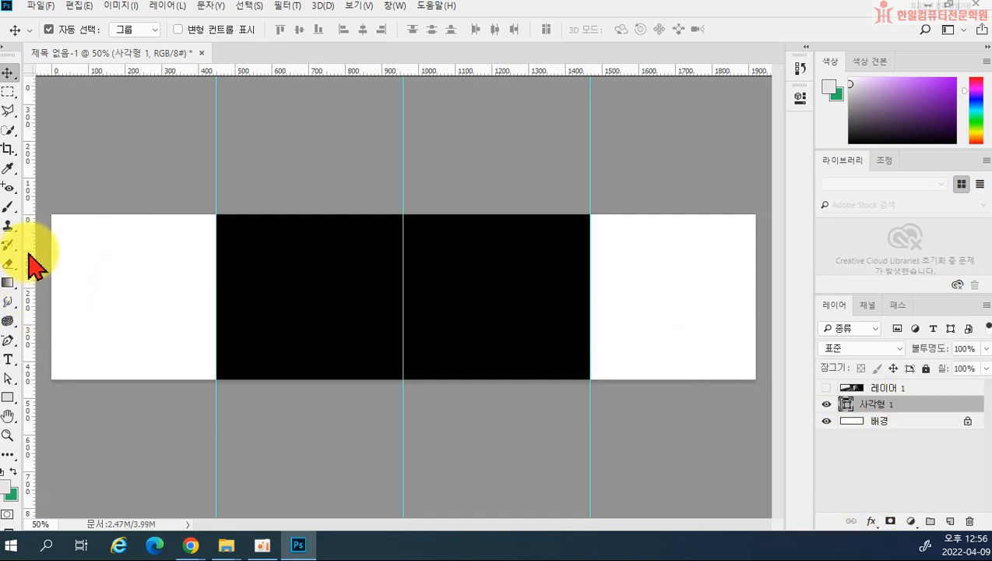
pyautogui.moveTo(29, 257); pyautogui.dragTo(23, 278)
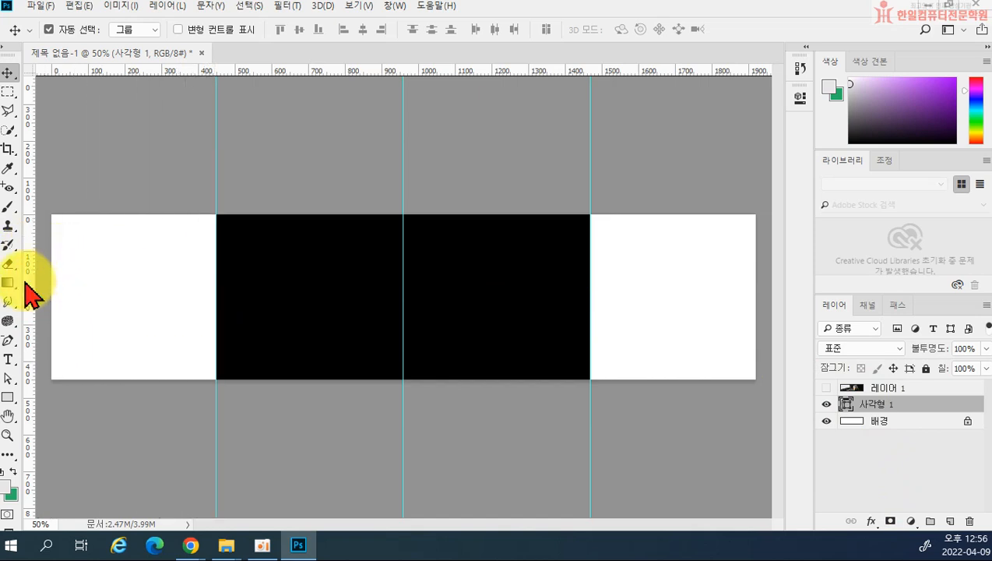
pyautogui.click(826, 387)
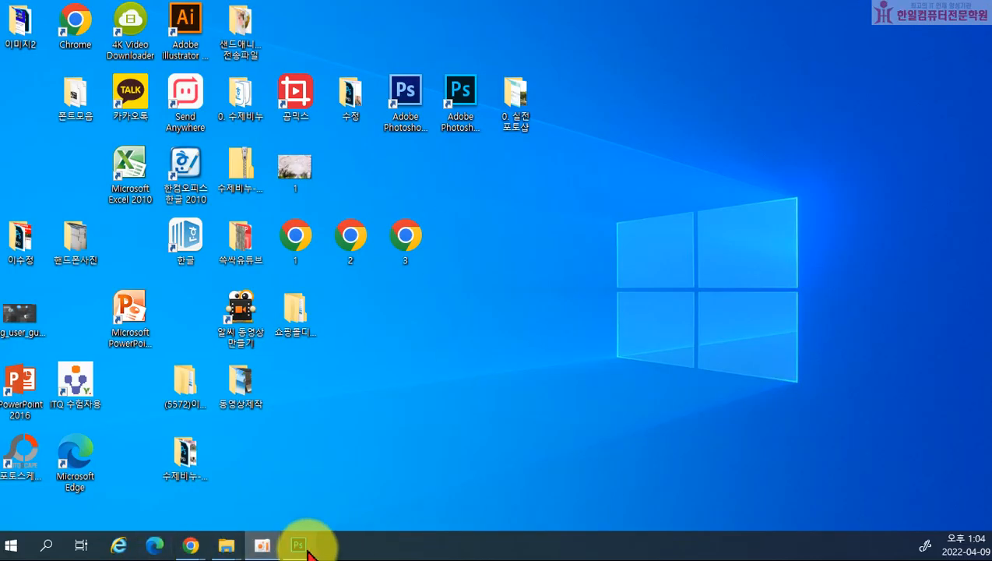
pyautogui.click(298, 545)
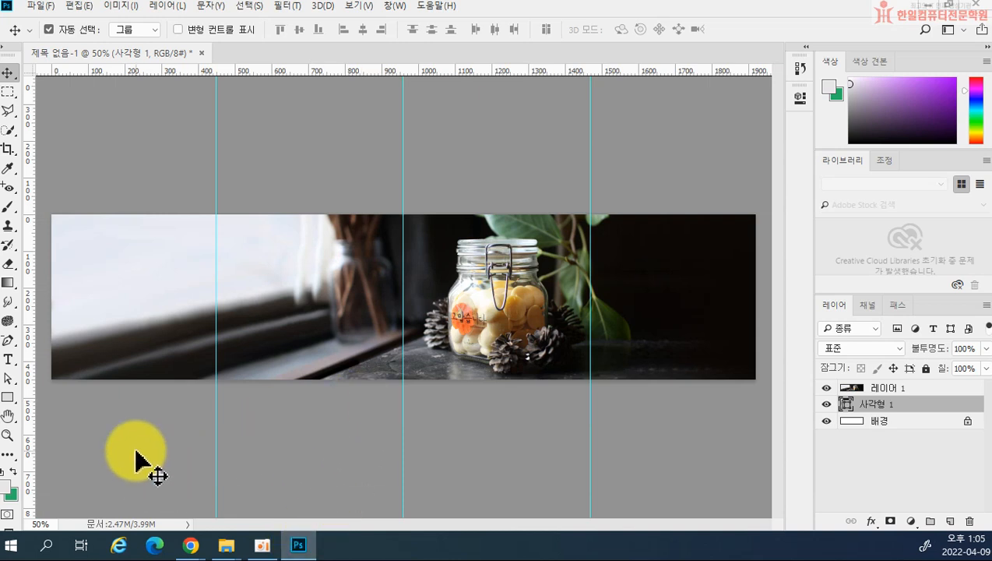
# - Activate the Horizontal Type tool and choose the font 양재튼튼체B
pyautogui.click(10, 363)
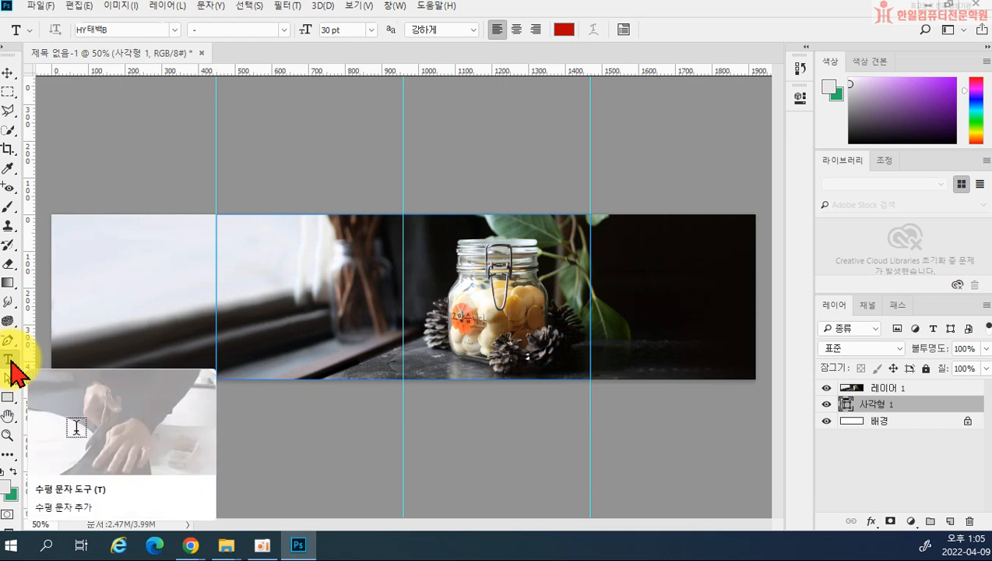
pyautogui.click(175, 29)
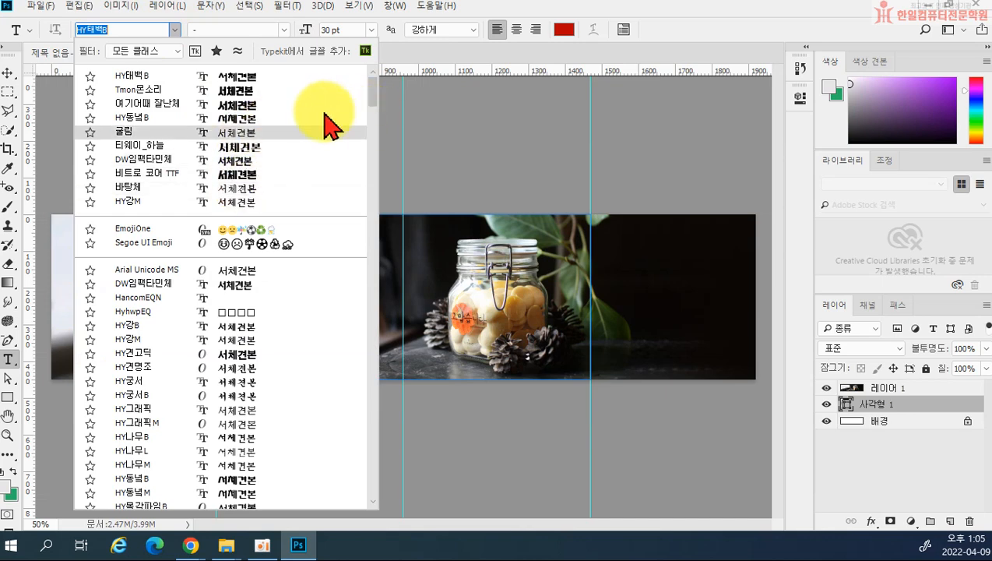
pyautogui.scroll(-1, 257, 272)
pyautogui.scroll(-10, 238, 310)
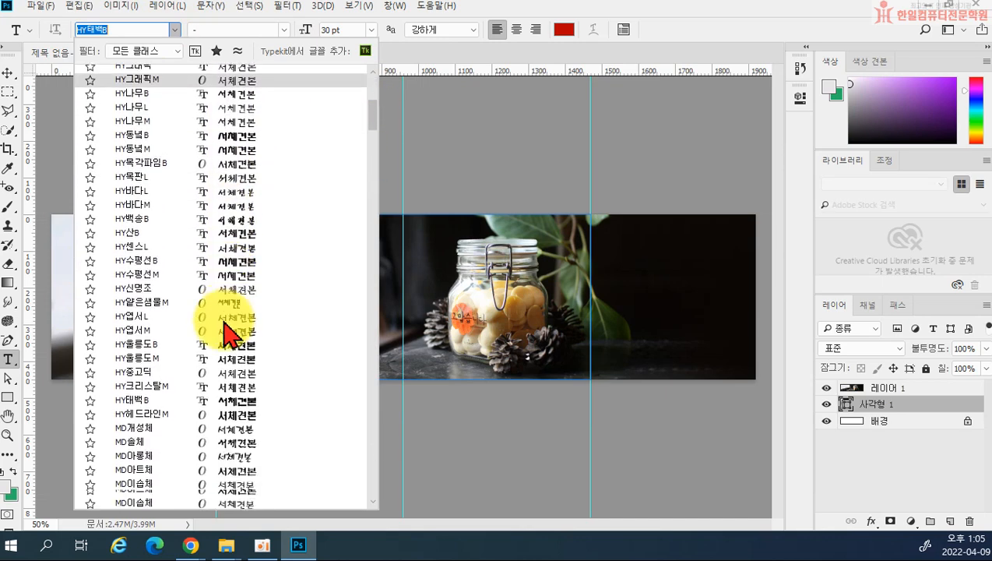
pyautogui.scroll(-3, 283, 366)
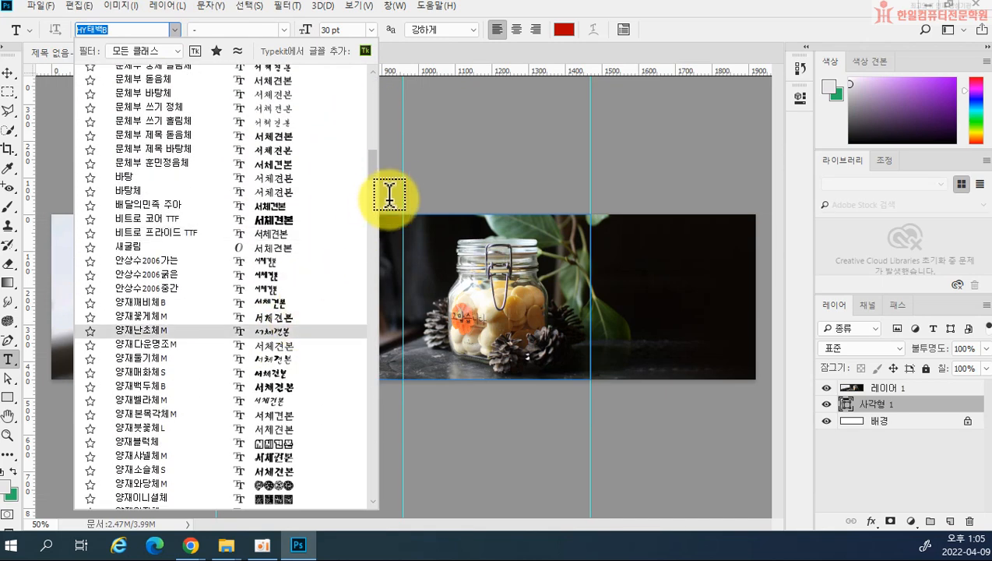
pyautogui.moveTo(369, 177); pyautogui.dragTo(376, 222)
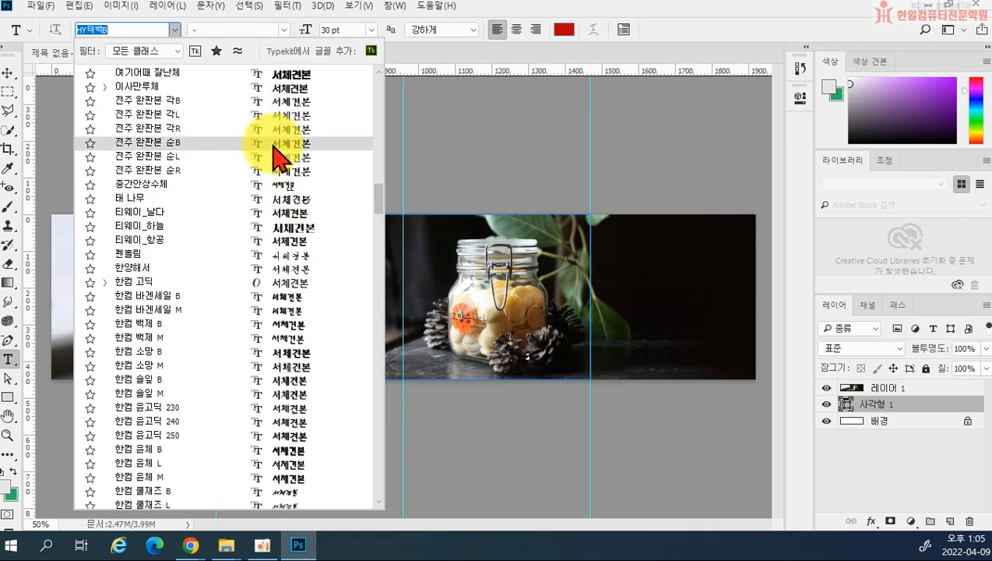
pyautogui.scroll(2, 209, 327)
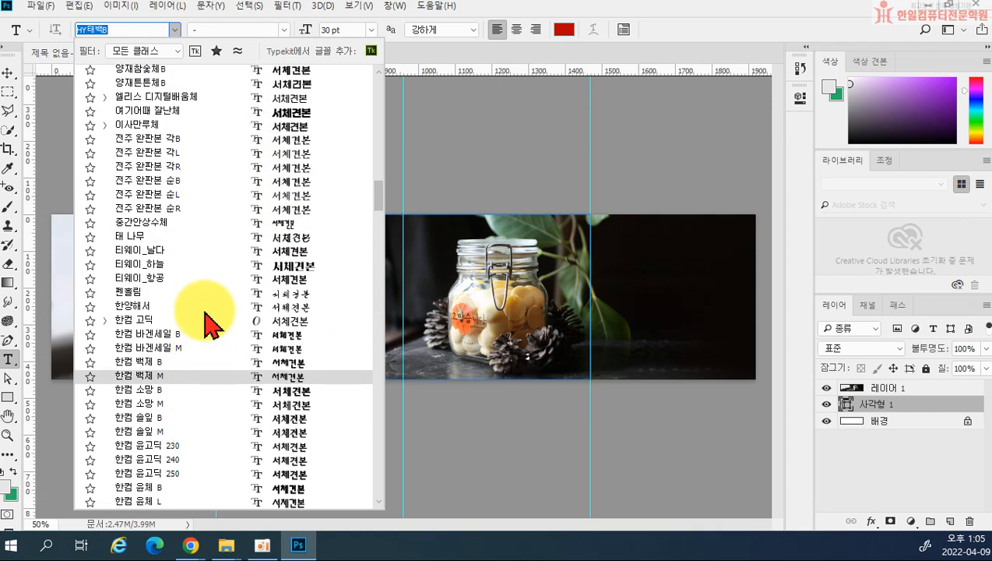
pyautogui.scroll(1, 215, 173)
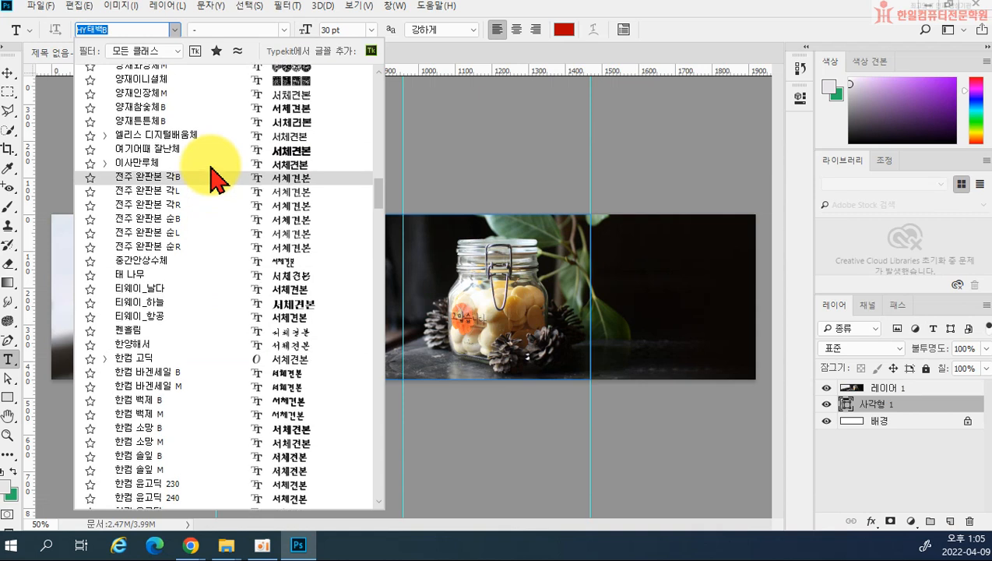
pyautogui.click(215, 121)
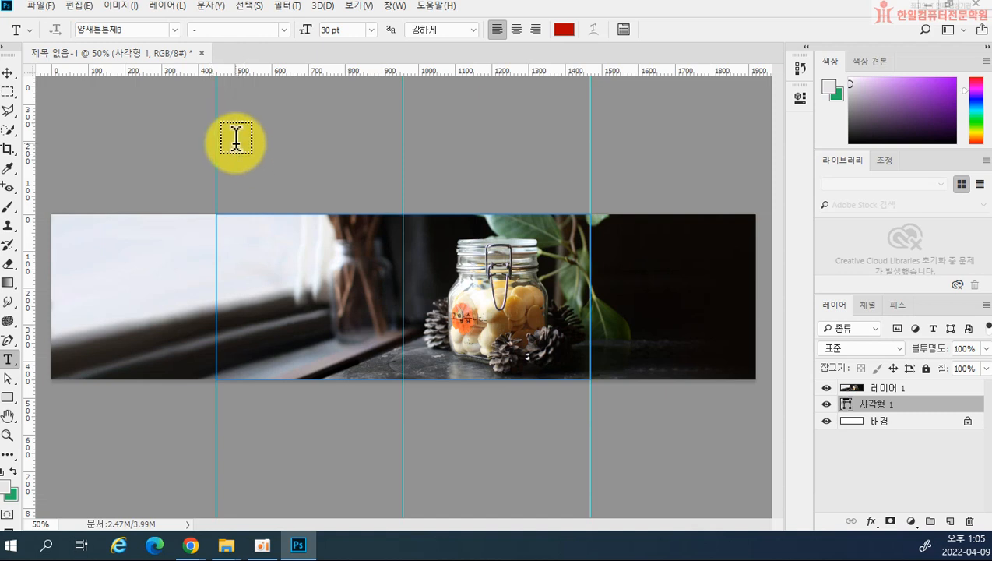
# - Set the type size to 47 pt
pyautogui.click(371, 30)
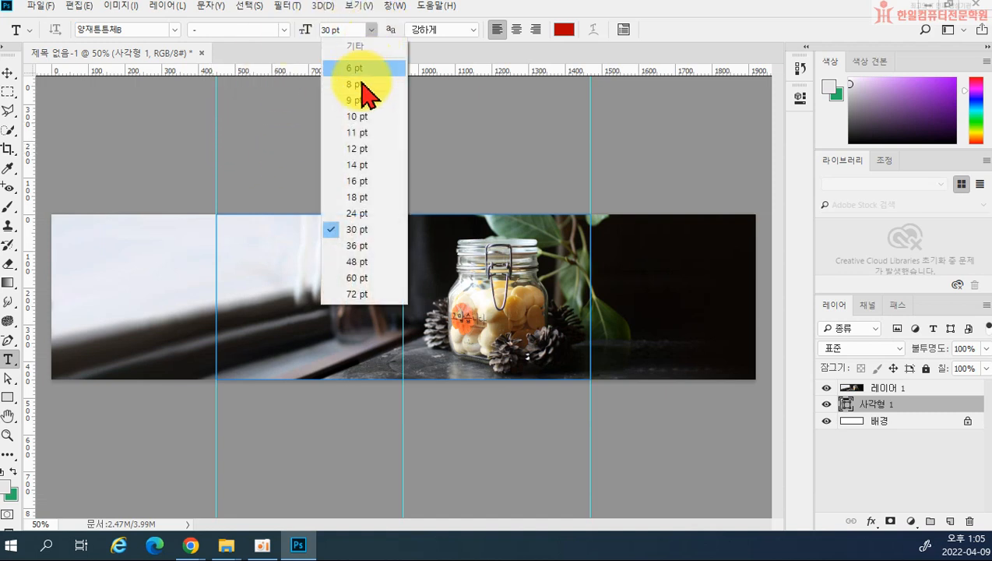
pyautogui.click(344, 29)
pyautogui.write('47')
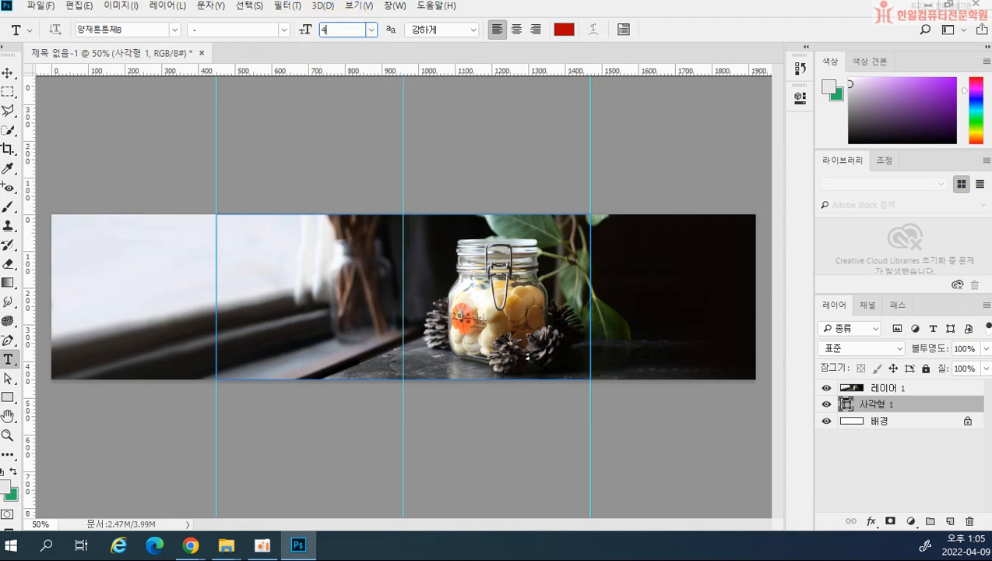
pyautogui.press('Return')
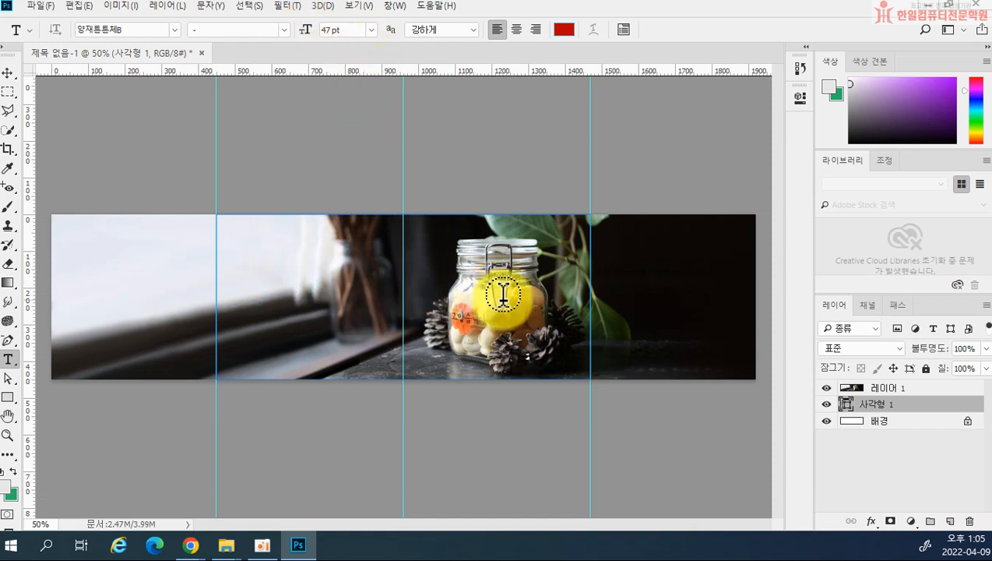
# - Start a text line above the photo layer, just inside the 1020 px area's left guide, and set its color to black (000000)
pyautogui.click(903, 389)
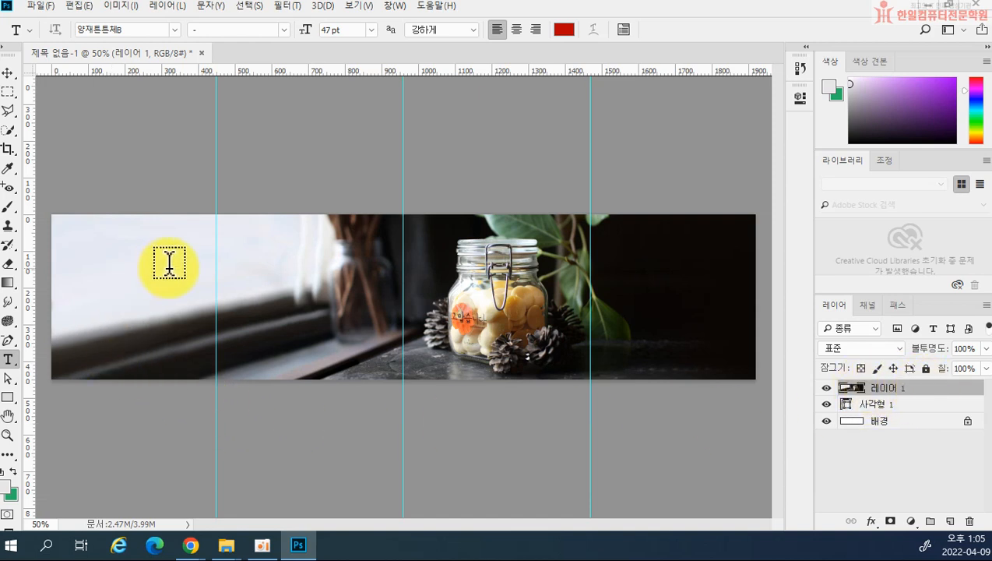
pyautogui.click(229, 267)
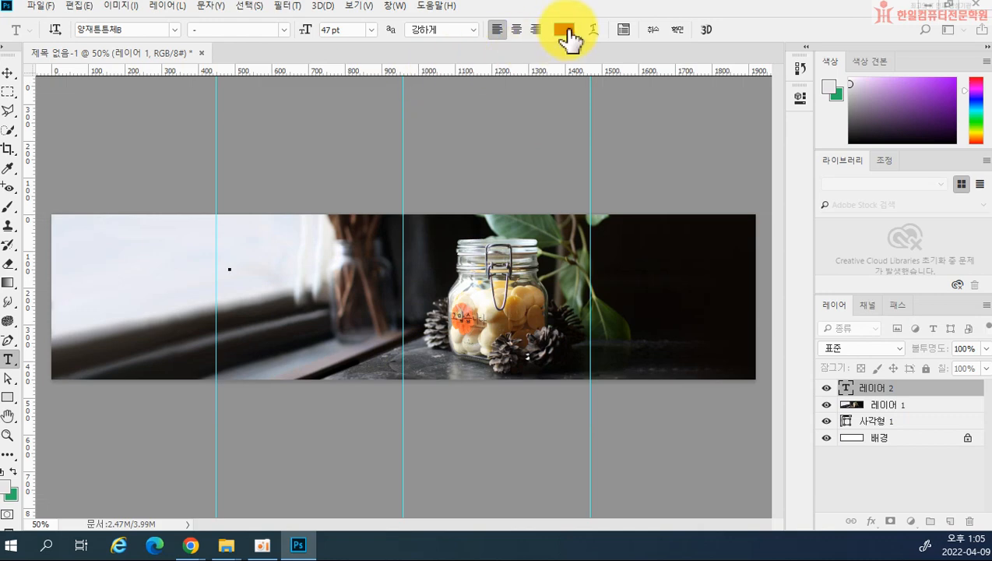
pyautogui.click(564, 29)
pyautogui.click(547, 335)
pyautogui.moveTo(547, 335); pyautogui.dragTo(388, 399)
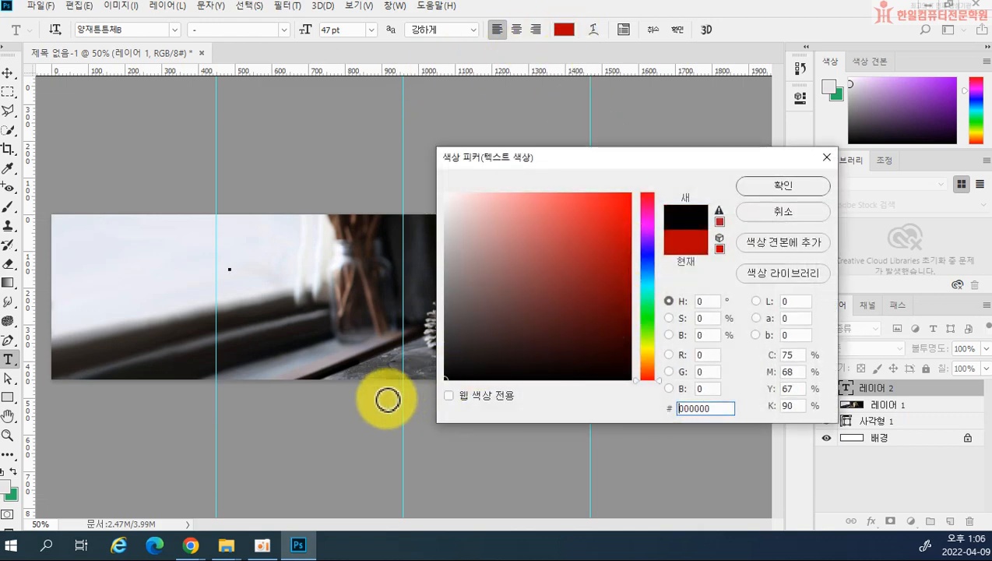
pyautogui.click(773, 191)
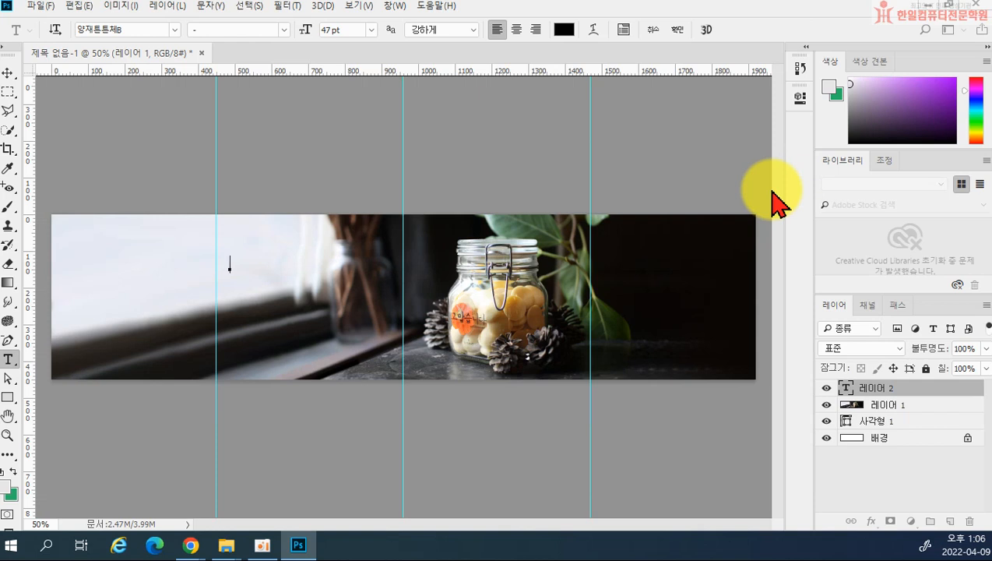
# - Enter the headline 꽃과 메시지가 담긴 and commit the text
pyautogui.write('Rh')
pyautogui.press('BackSpace')
pyautogui.press('BackSpace')
pyautogui.press('Hangul')
pyautogui.write('꼬ㅡ')
pyautogui.press('BackSpace')
pyautogui.press('BackSpace')
pyautogui.write('꽃과')
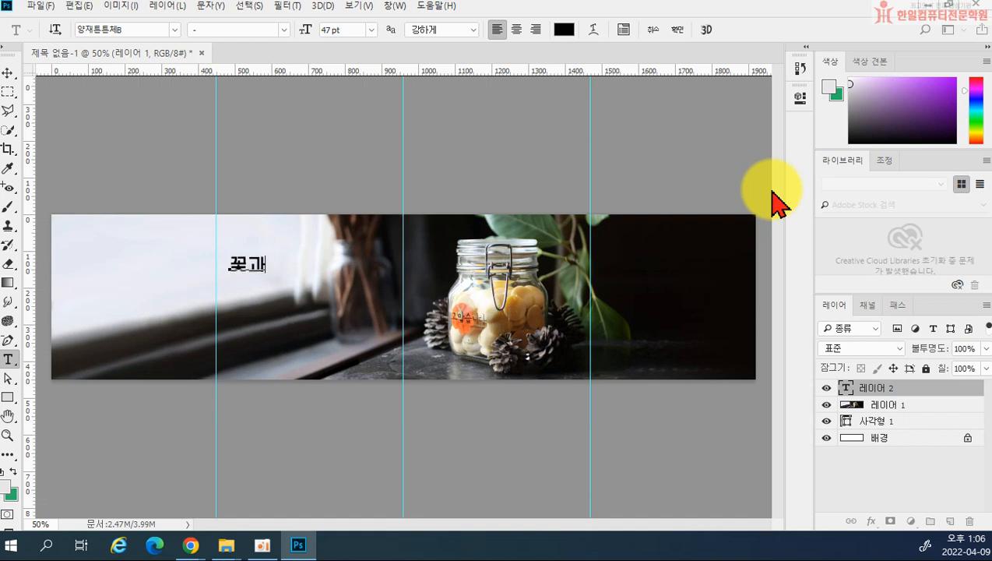
pyautogui.write(' 메시지가 담긴')
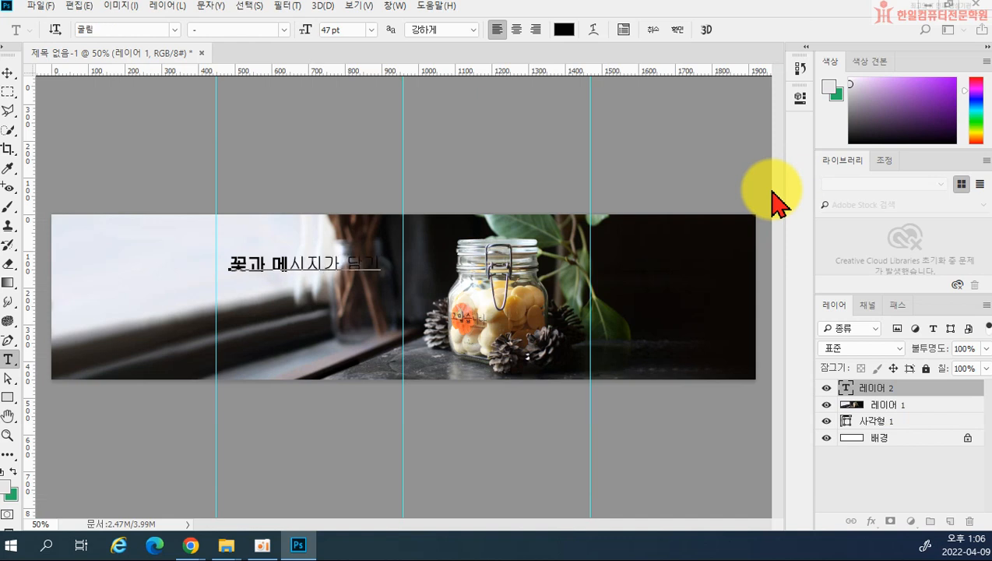
pyautogui.hotkey('ctrl', 'Return')
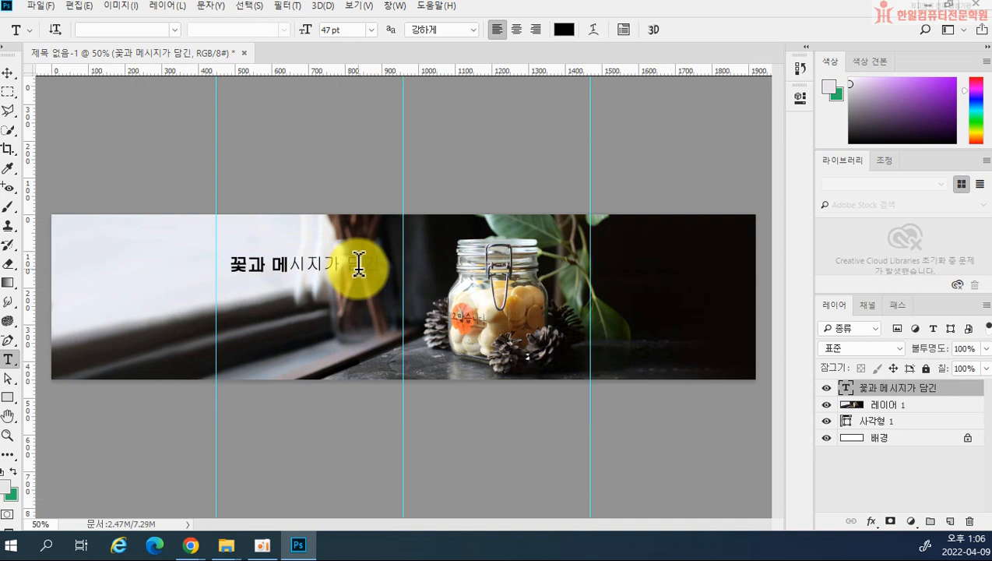
# - Try to correct the headline's mismatched font by deleting and retyping its ending as 메시지가 담긴
pyautogui.click(294, 263)
pyautogui.moveTo(295, 263); pyautogui.dragTo(412, 274)
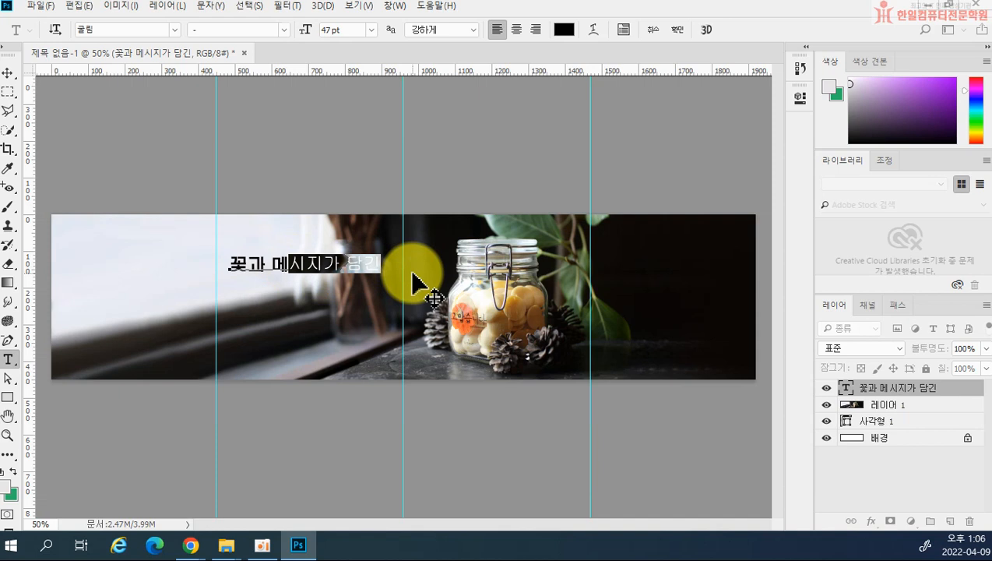
pyautogui.press('BackSpace')
pyautogui.press('BackSpace')
pyautogui.write('메시')
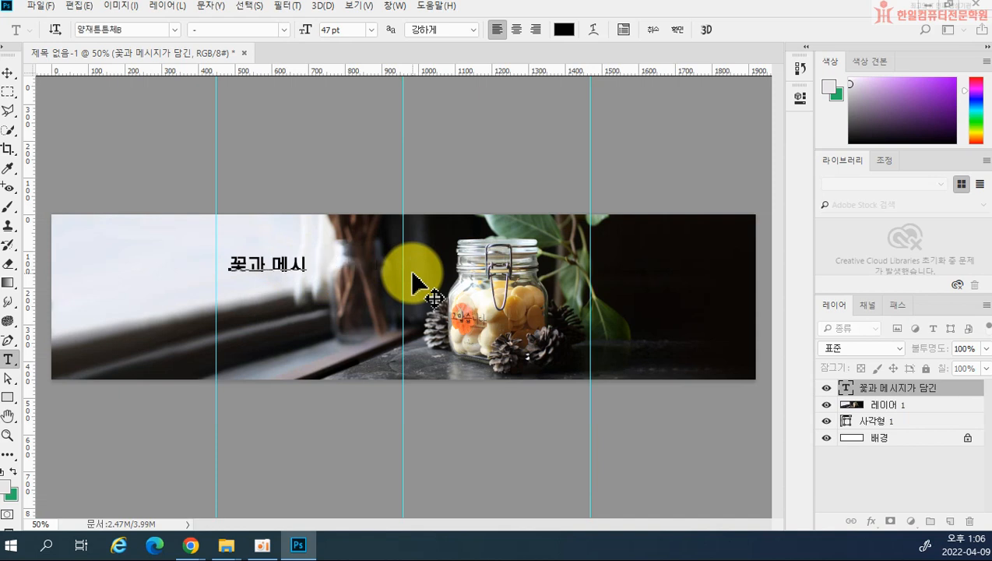
pyautogui.write('ㅇ')
pyautogui.press('BackSpace')
pyautogui.write('지가 디')
pyautogui.press('BackSpace')
pyautogui.write('담긴')
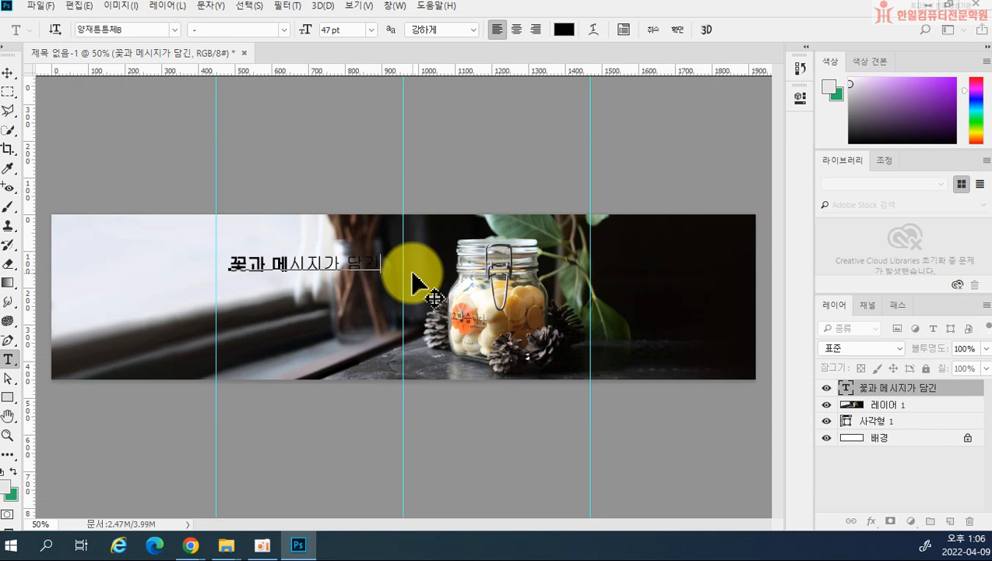
pyautogui.hotkey('ctrl', 'Return')
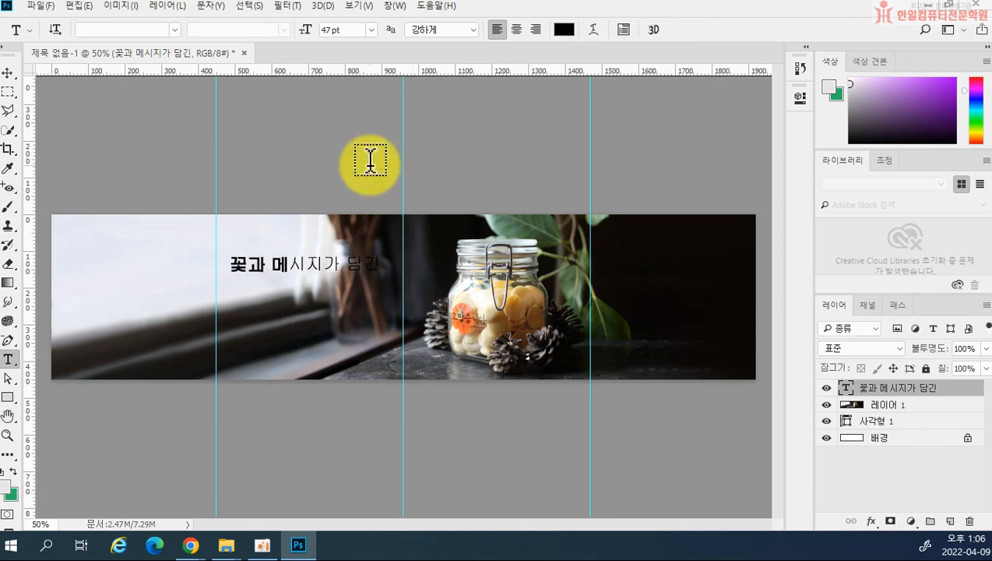
# - Apply the font 양재튼튼체B to the whole headline layer and set its tracking to -50
pyautogui.click(173, 29)
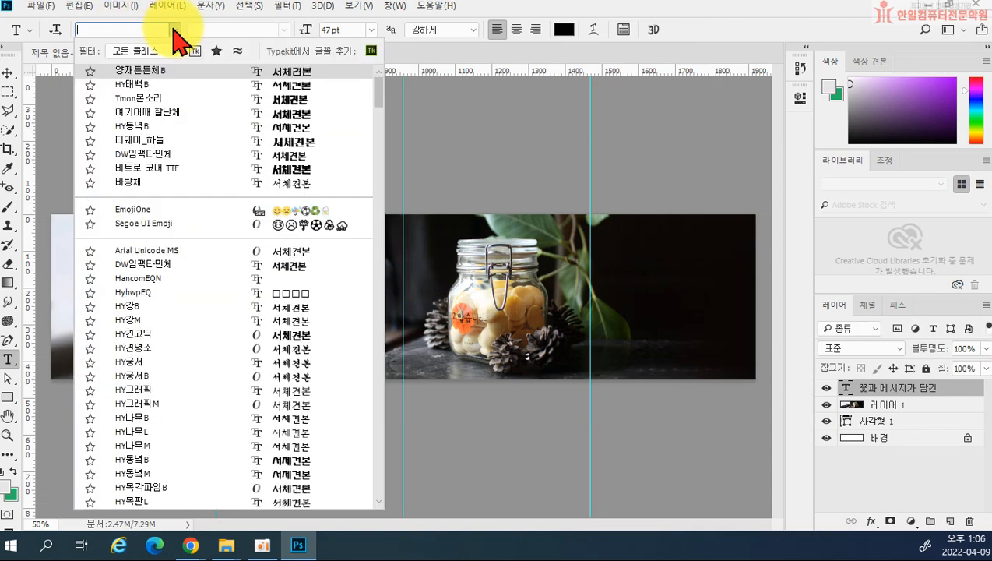
pyautogui.click(165, 90)
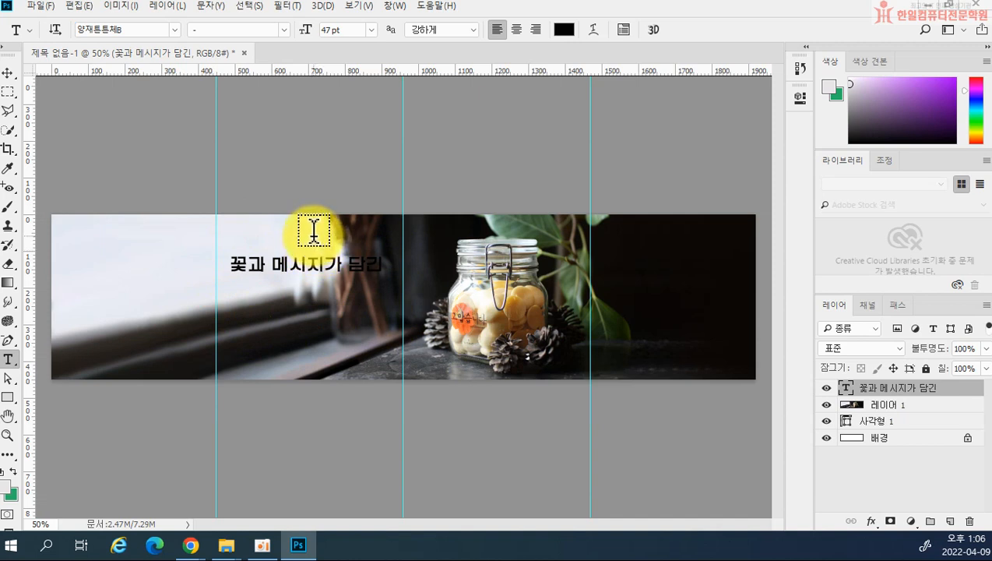
pyautogui.click(623, 31)
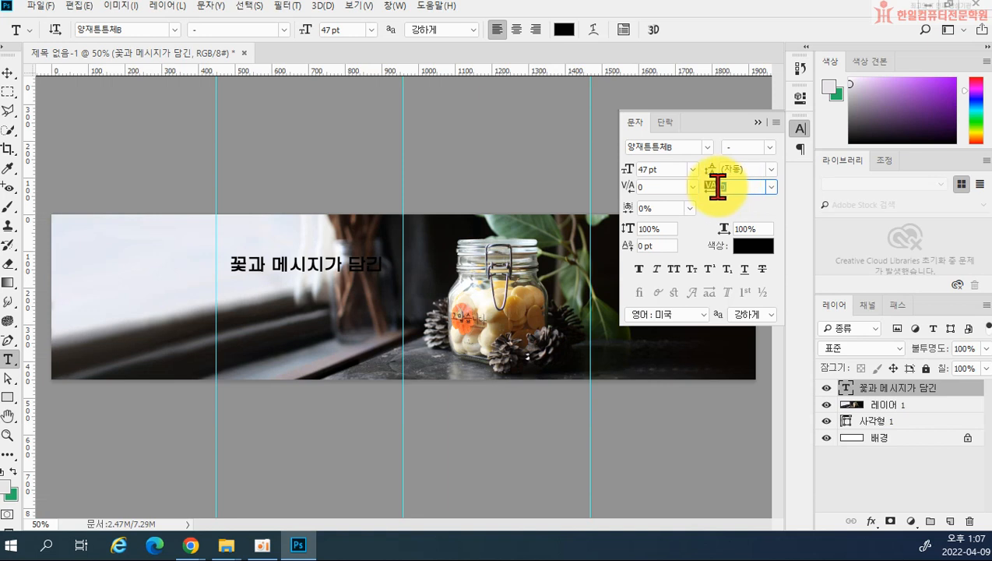
pyautogui.click(724, 187)
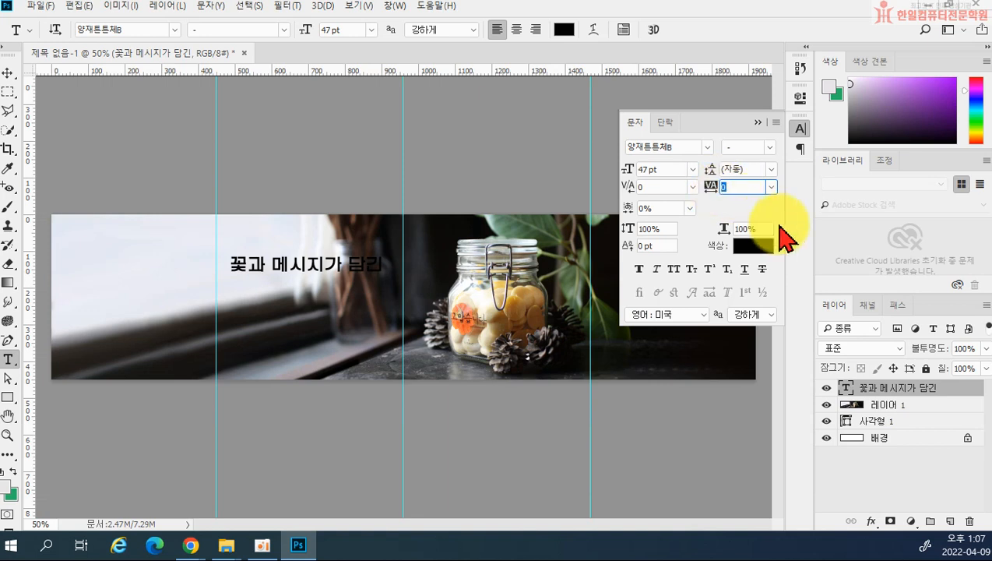
pyautogui.write('-50')
pyautogui.press('Return')
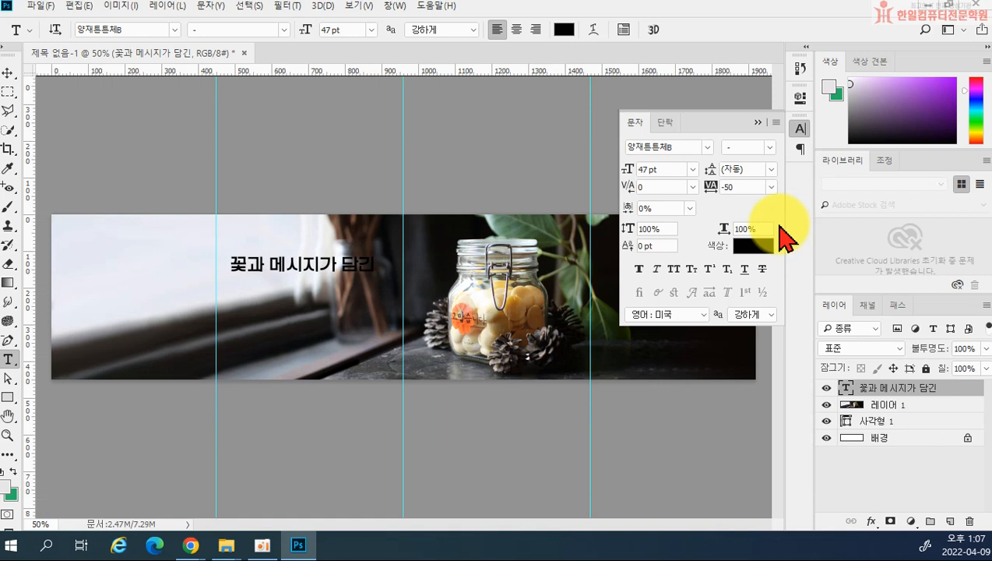
# - Add a separate second text line, 발효초마늘, just below the headline and commit it
pyautogui.click(234, 290)
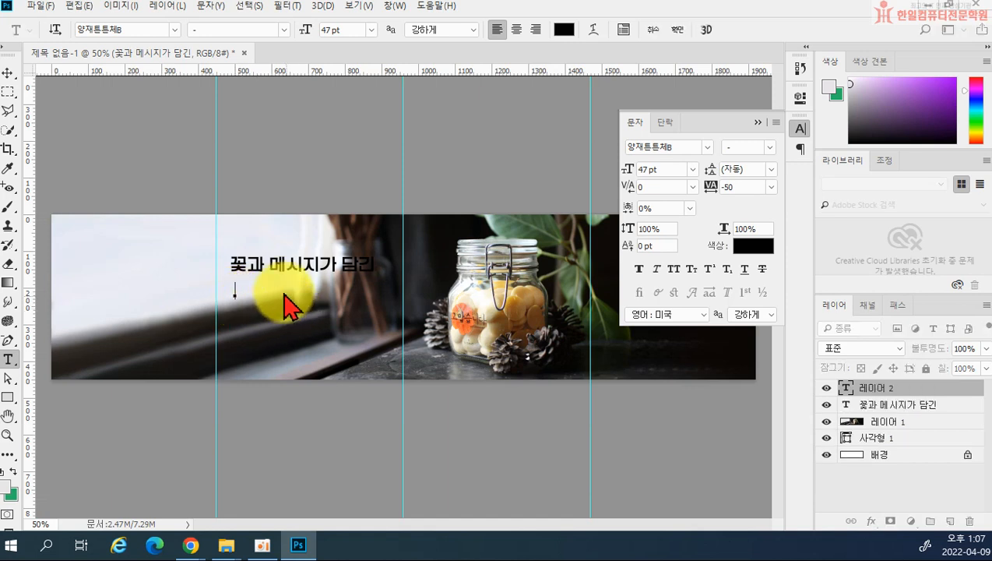
pyautogui.write('발효차')
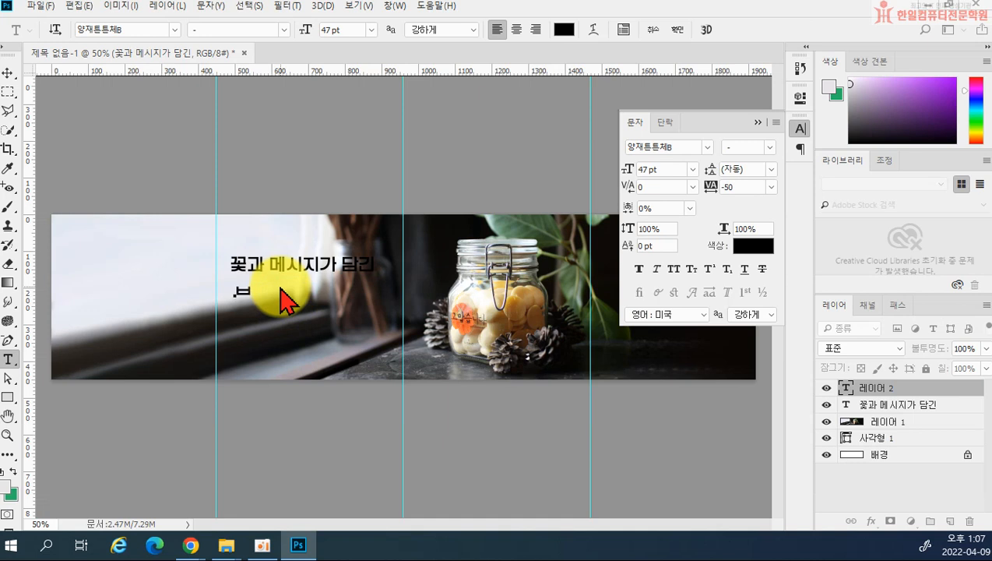
pyautogui.write('마을')
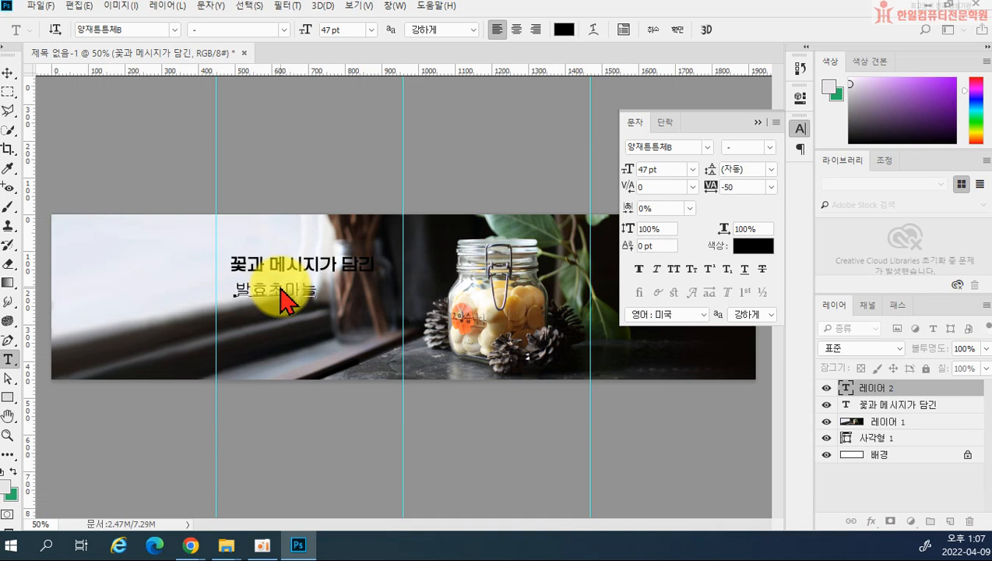
pyautogui.press('ctrl')
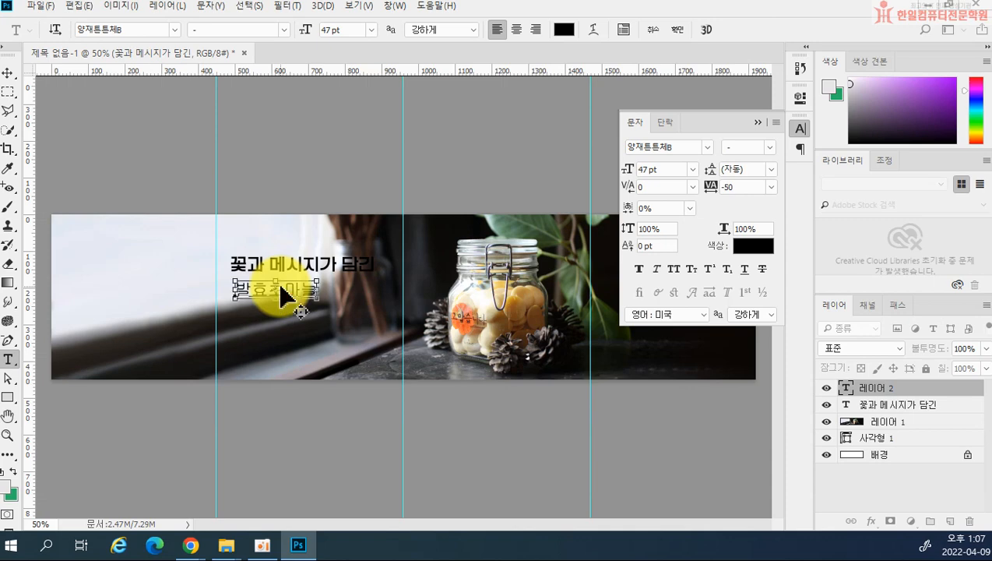
pyautogui.hotkey('ctrl', 'Return')
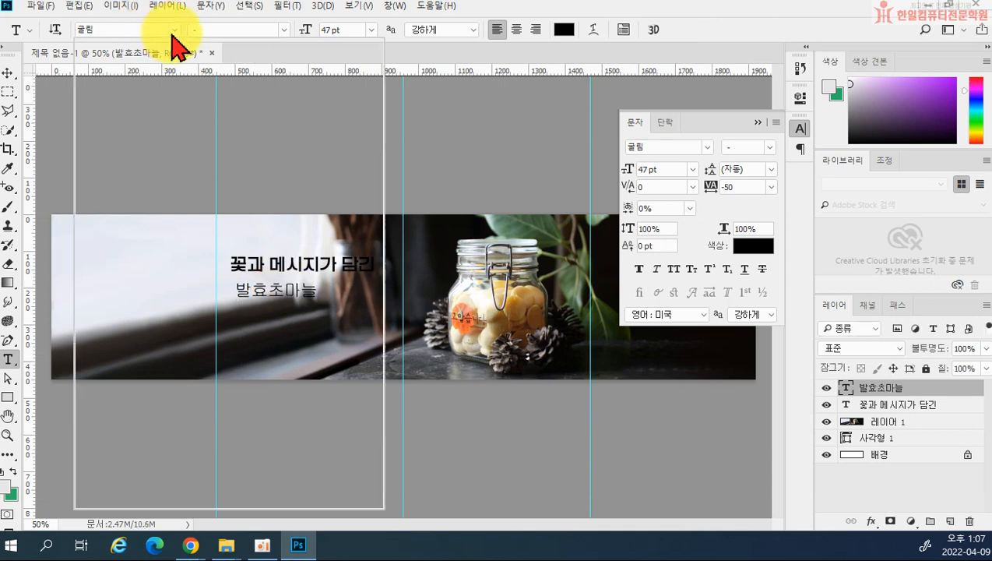
# - Apply the font 양재튼튼체B and faux bold to the 발효초마늘 text layer
pyautogui.click(174, 30)
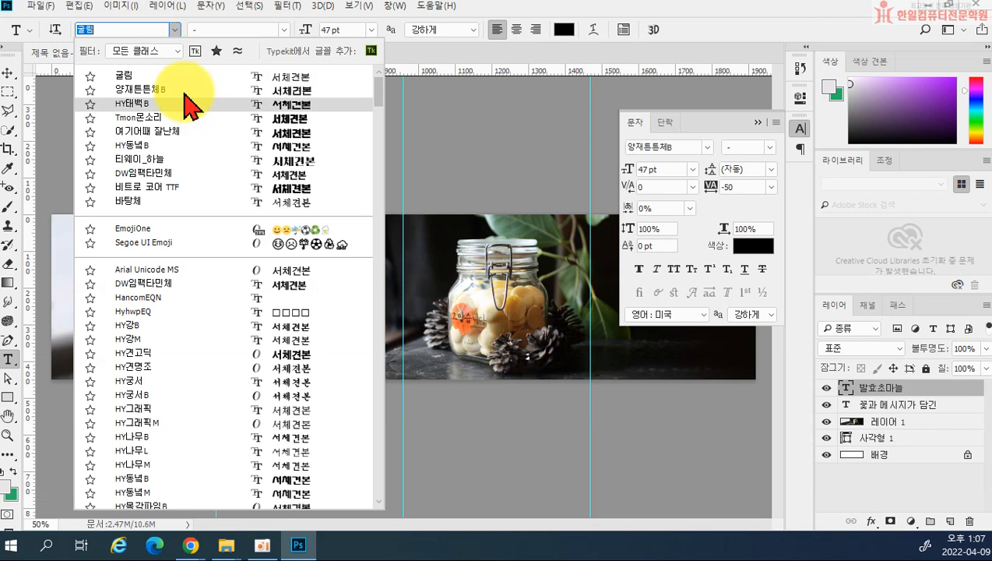
pyautogui.press('Escape')
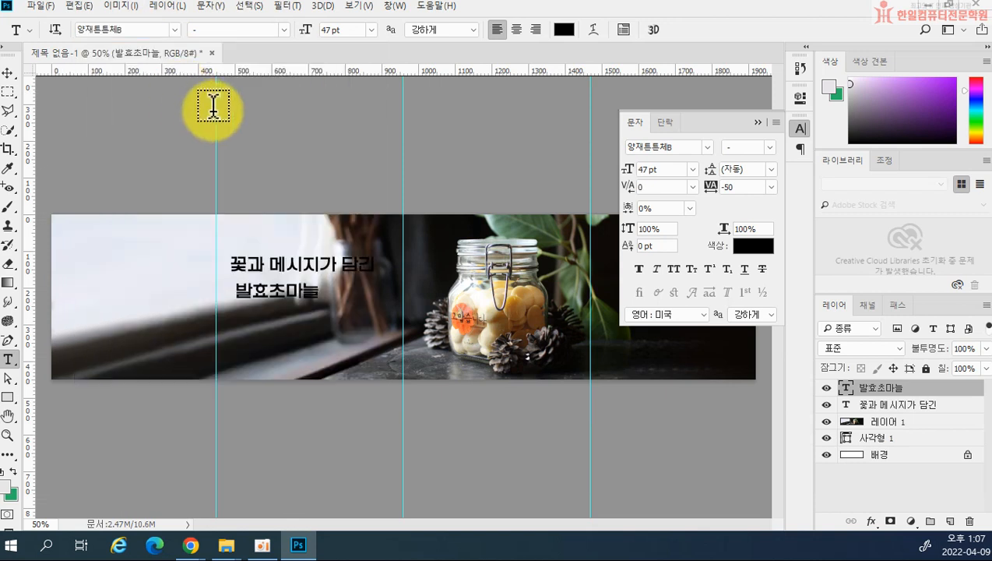
pyautogui.click(284, 32)
pyautogui.click(285, 32)
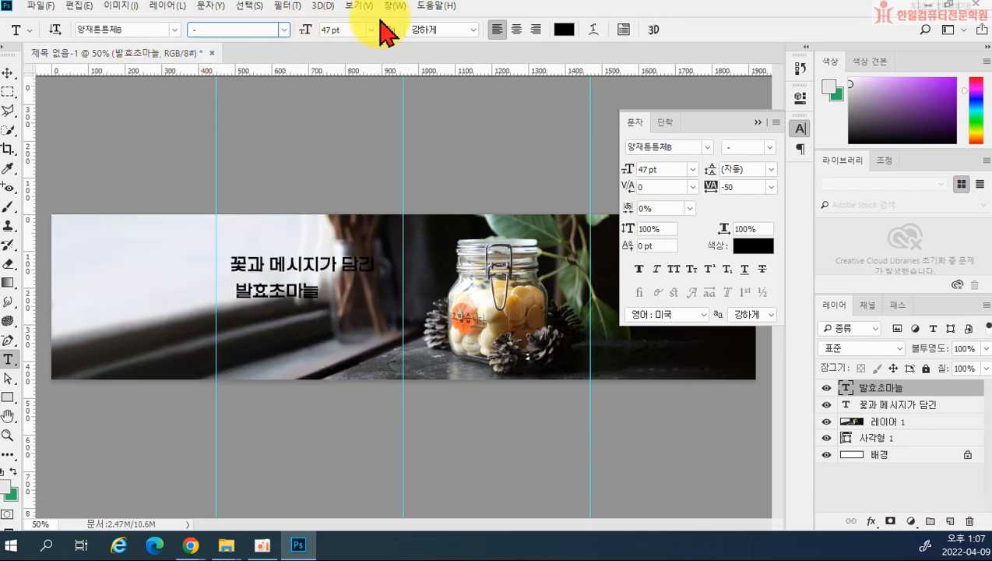
pyautogui.click(637, 268)
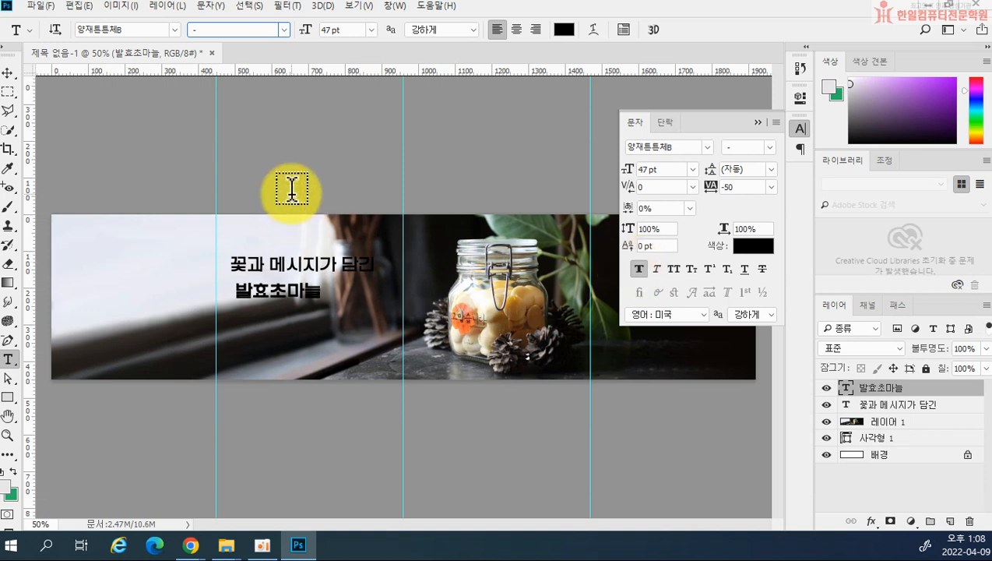
# - Move both text lines next to the 1020 px area's left guide, with 발효초마늘 close under the headline, and collapse the character settings
pyautogui.click(8, 72)
pyautogui.moveTo(312, 268); pyautogui.dragTo(276, 285)
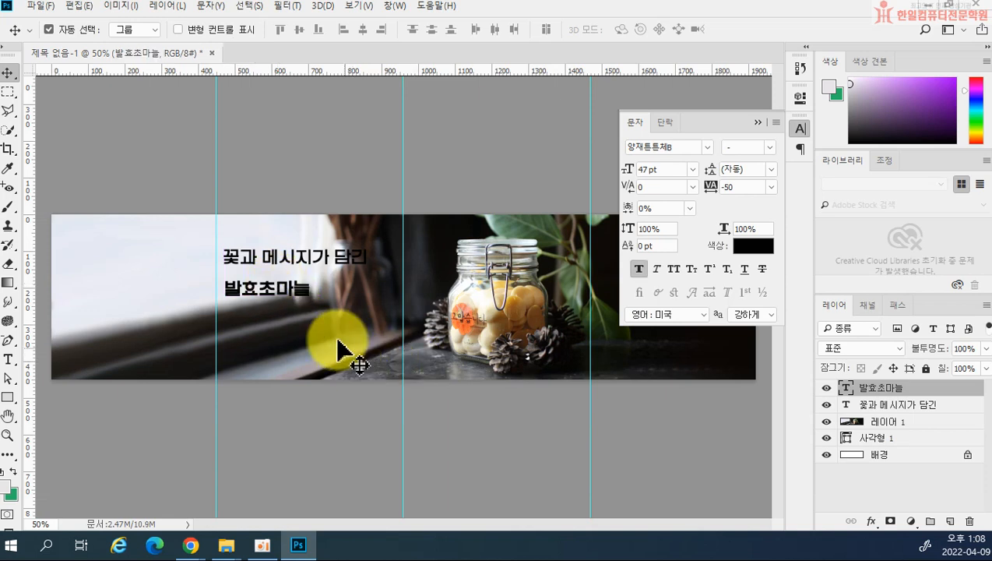
pyautogui.moveTo(304, 288)
pyautogui.mouseDown()
pyautogui.moveTo(296, 279)
pyautogui.moveTo(302, 287)
pyautogui.mouseUp()
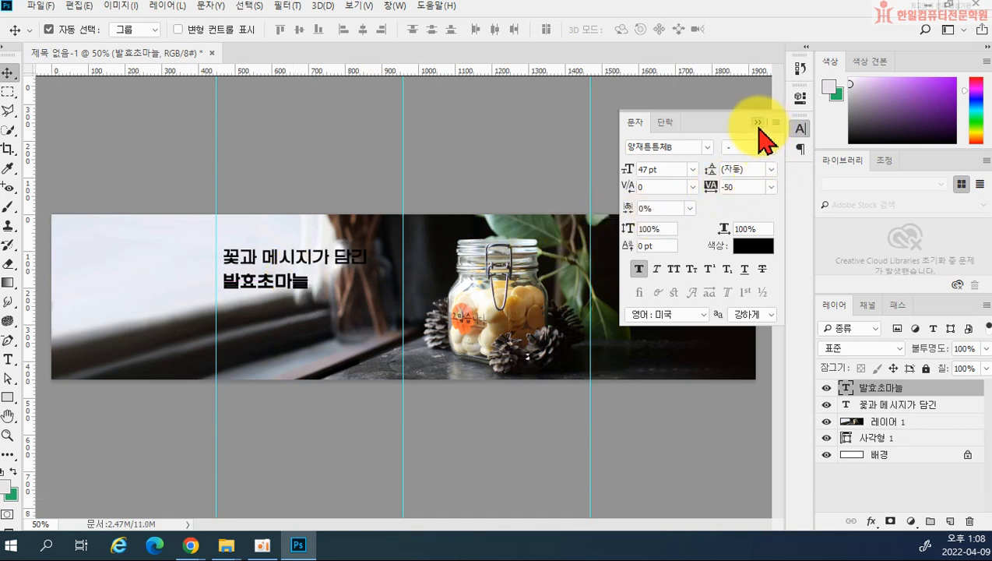
pyautogui.click(760, 137)
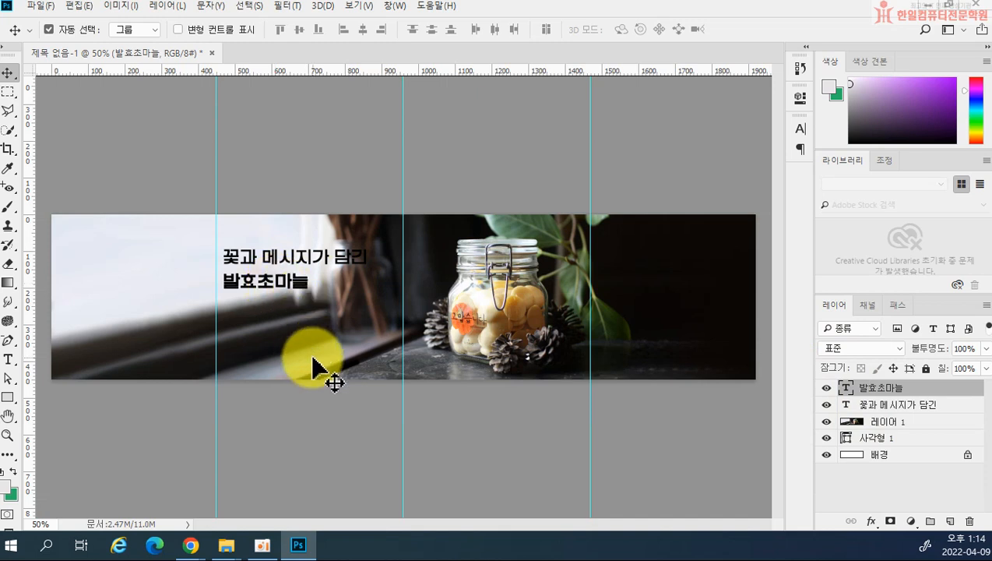
# - Create a new layer directly above the photo layer 레이어 1 and rename it light
pyautogui.click(877, 422)
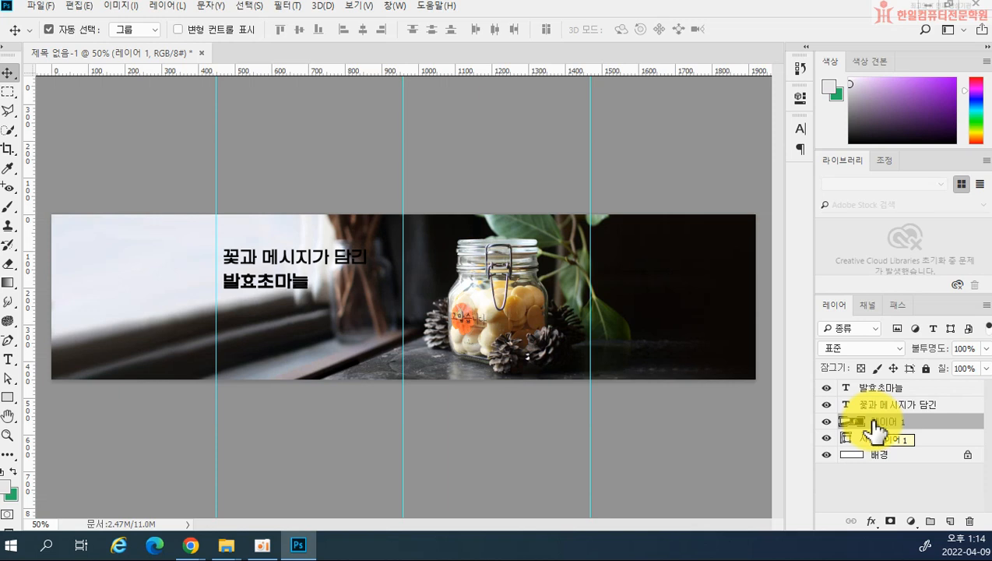
pyautogui.click(950, 522)
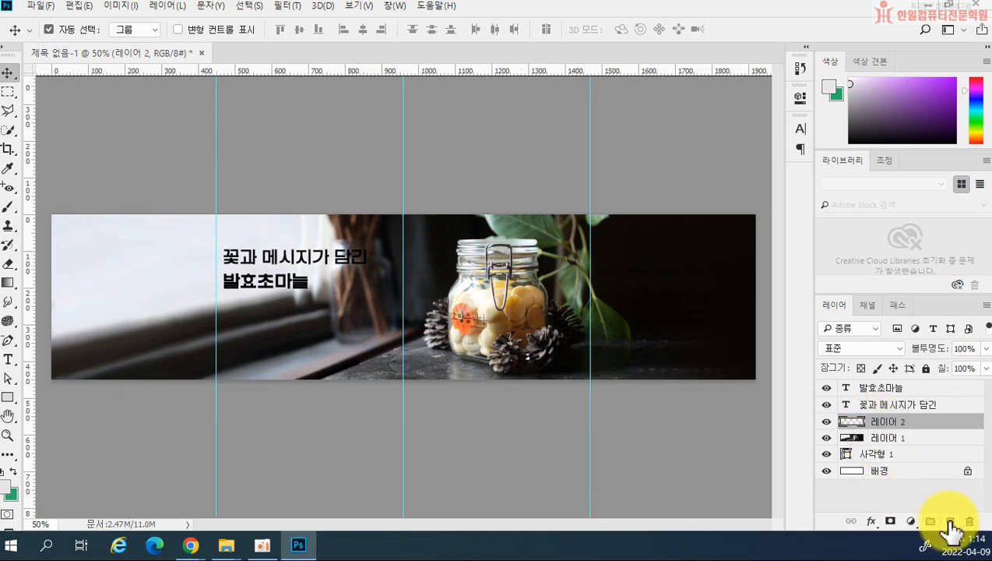
pyautogui.doubleClick(887, 424)
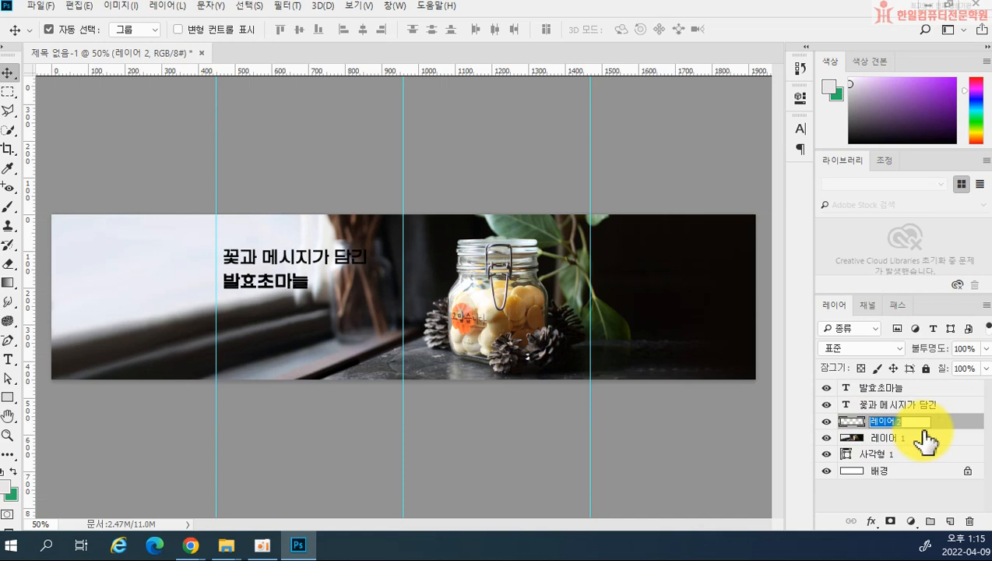
pyautogui.press('BackSpace')
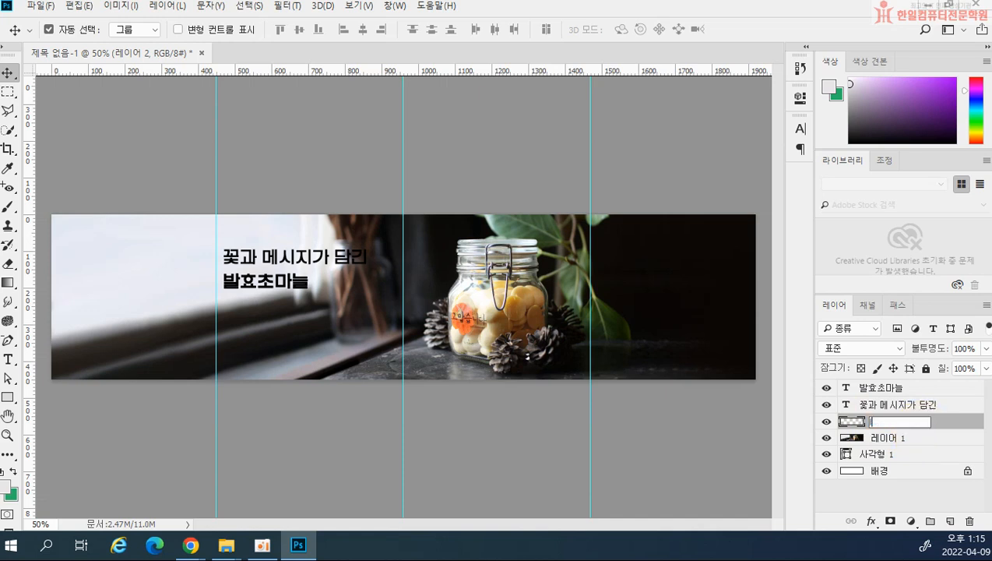
pyautogui.write('light')
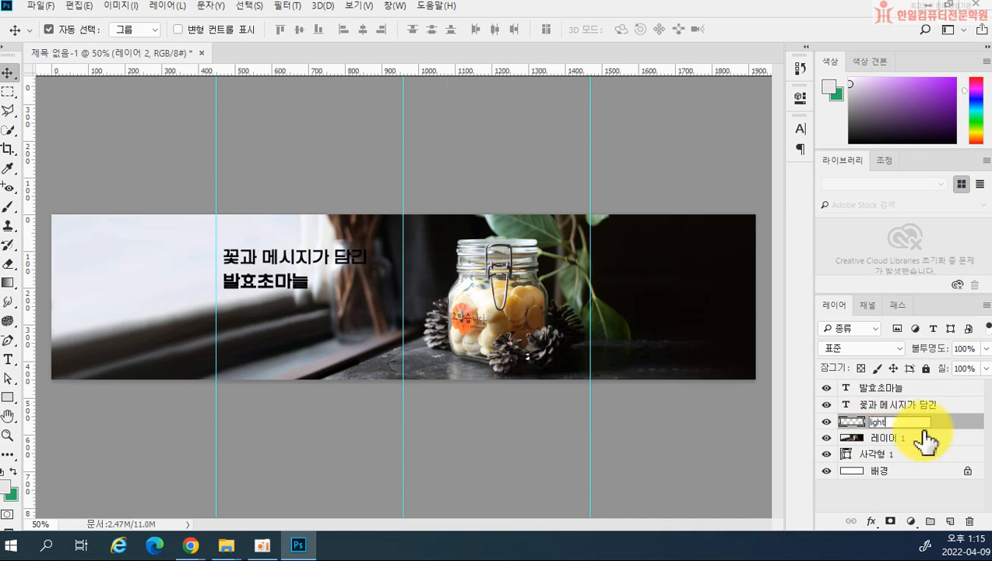
pyautogui.press('Return')
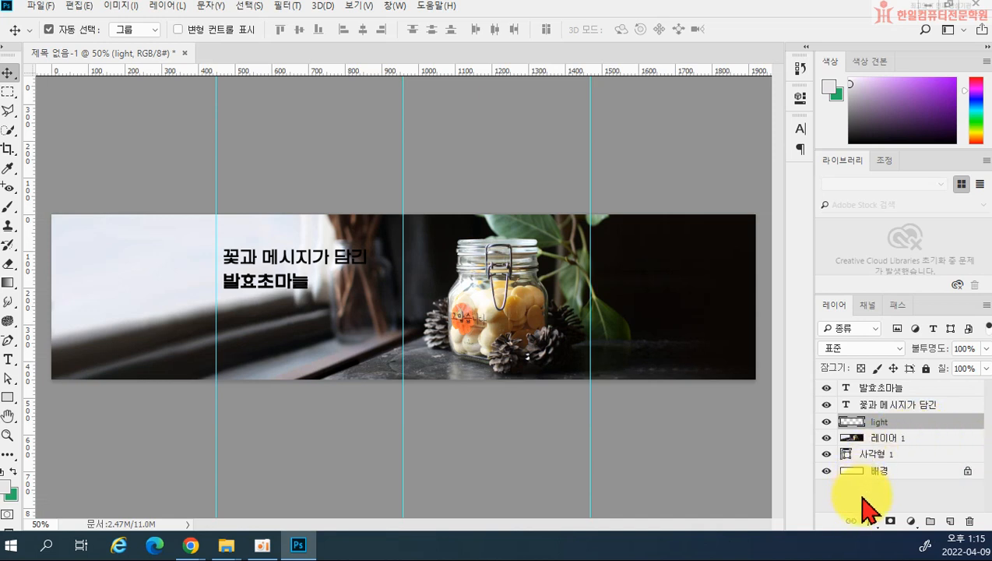
# - Set the foreground color to pure white (ffffff)
pyautogui.click(7, 489)
pyautogui.moveTo(498, 315); pyautogui.dragTo(427, 162)
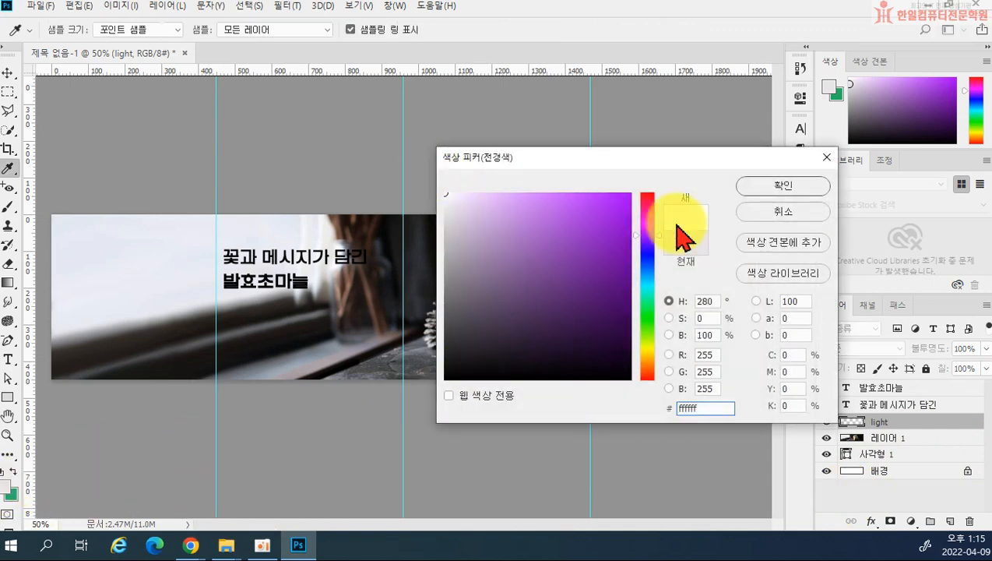
pyautogui.click(747, 187)
pyautogui.press('v')
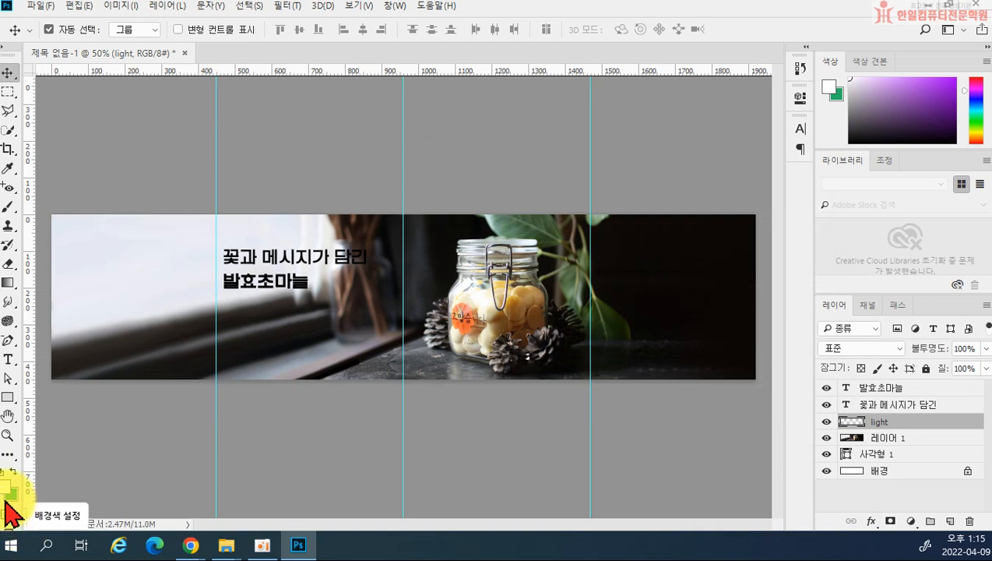
# - Set up the Gradient tool with the radial style and the foreground-to-transparent preset
pyautogui.click(8, 284)
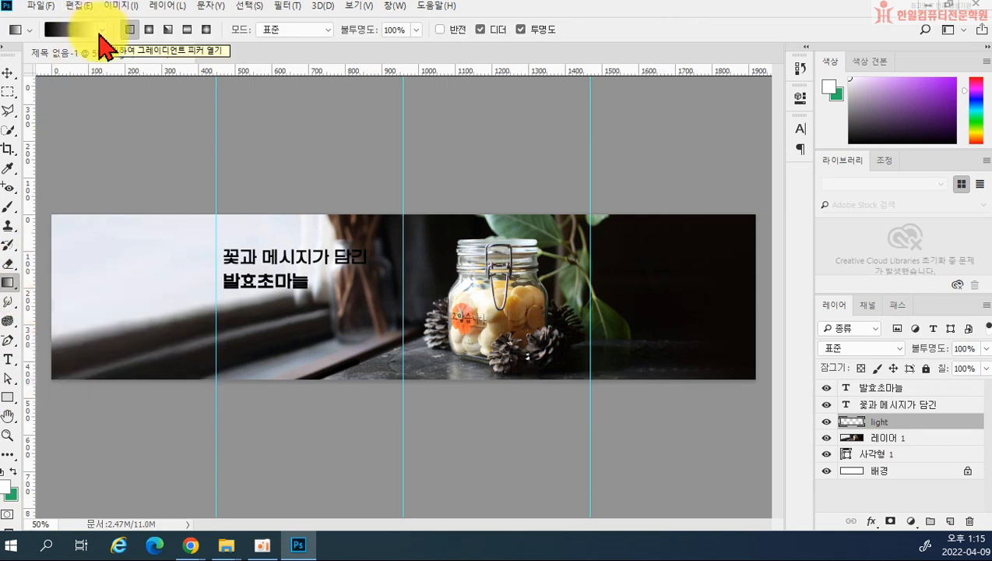
pyautogui.click(149, 29)
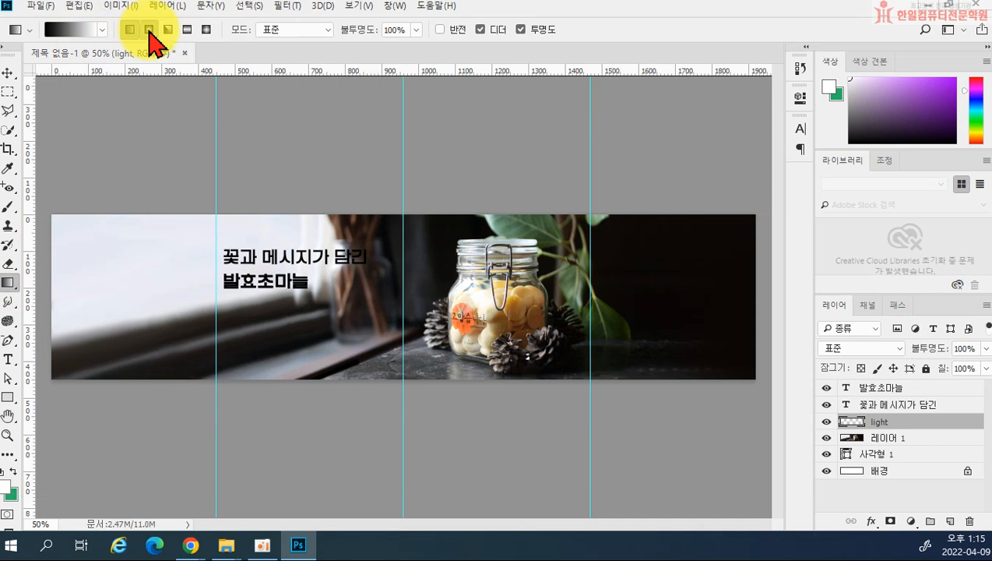
pyautogui.click(102, 30)
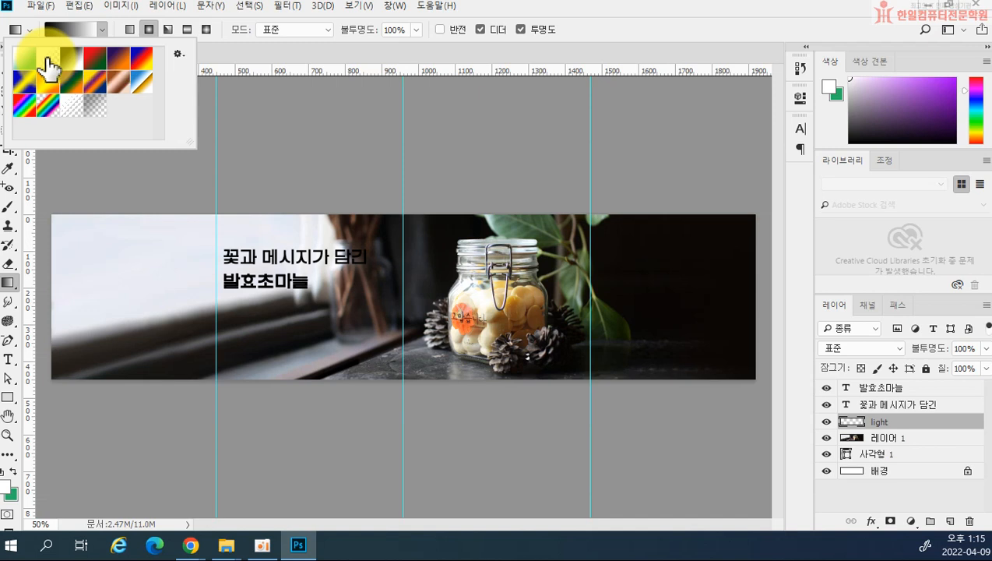
pyautogui.click(48, 69)
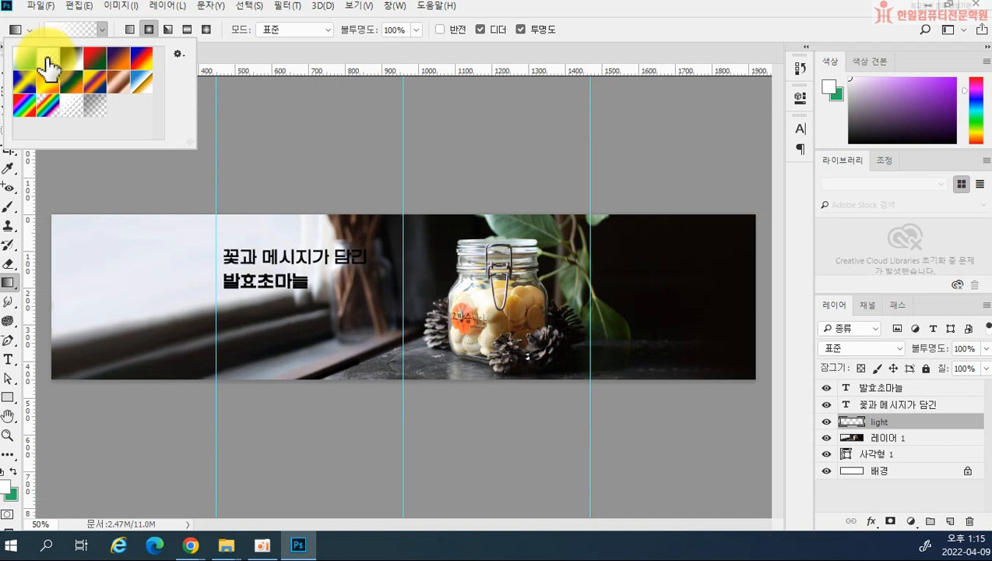
# - Try white radial gradients of varying center and length behind the headline on the light layer, undoing them
pyautogui.click(204, 226)
pyautogui.moveTo(204, 225); pyautogui.dragTo(486, 394)
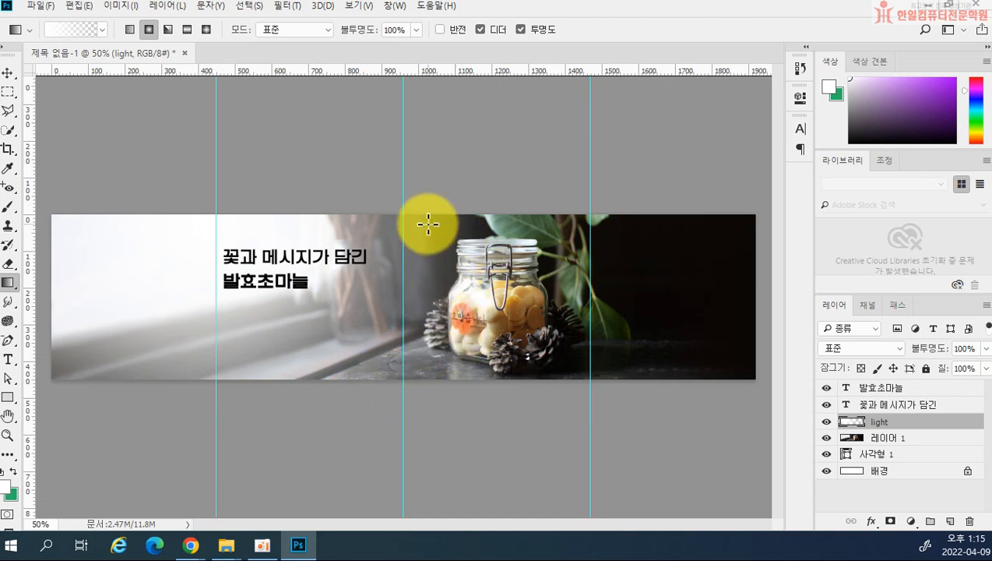
pyautogui.moveTo(240, 228); pyautogui.dragTo(411, 360)
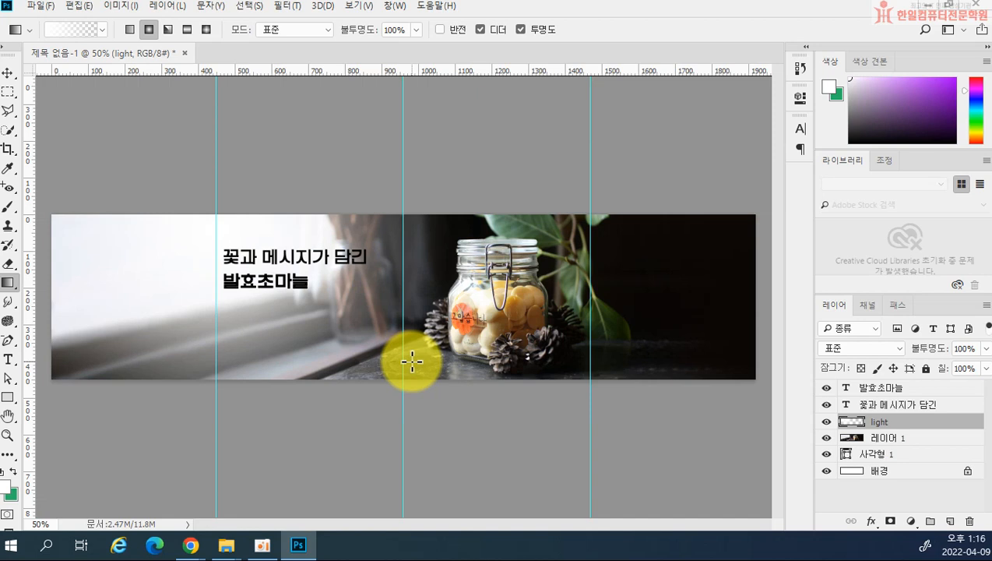
pyautogui.hotkey('ctrl', 'z')
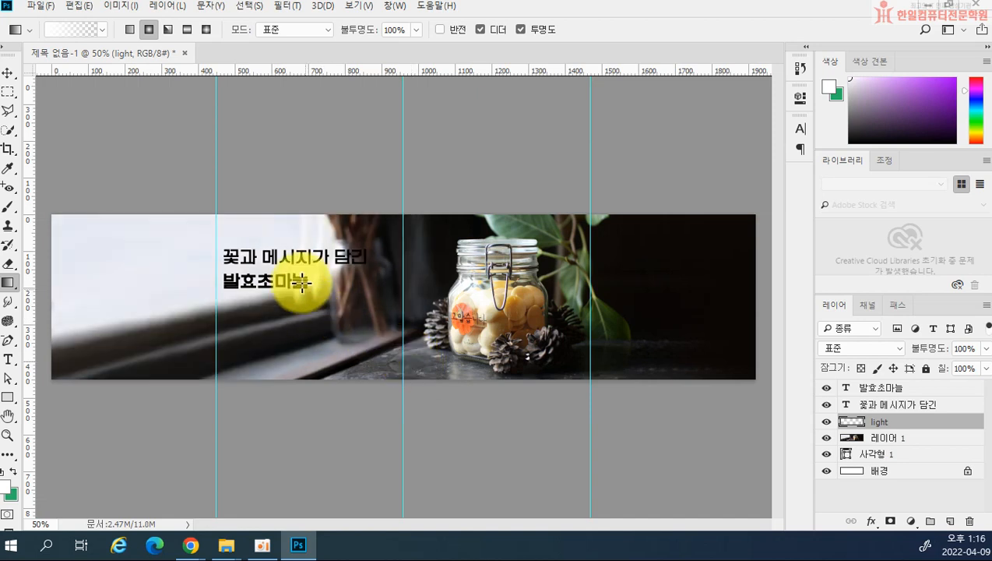
pyautogui.moveTo(273, 261); pyautogui.dragTo(427, 376)
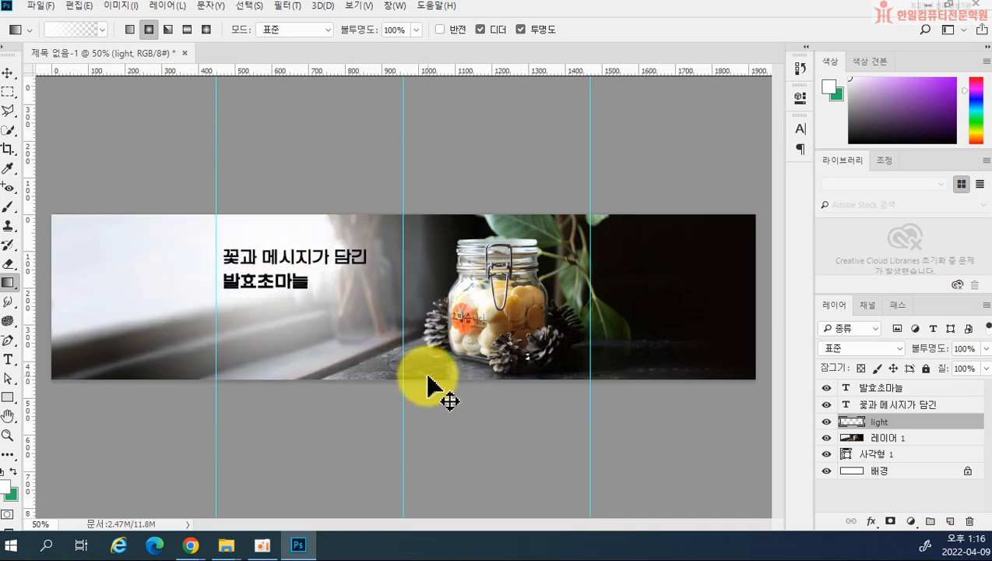
pyautogui.hotkey('ctrl', 'z')
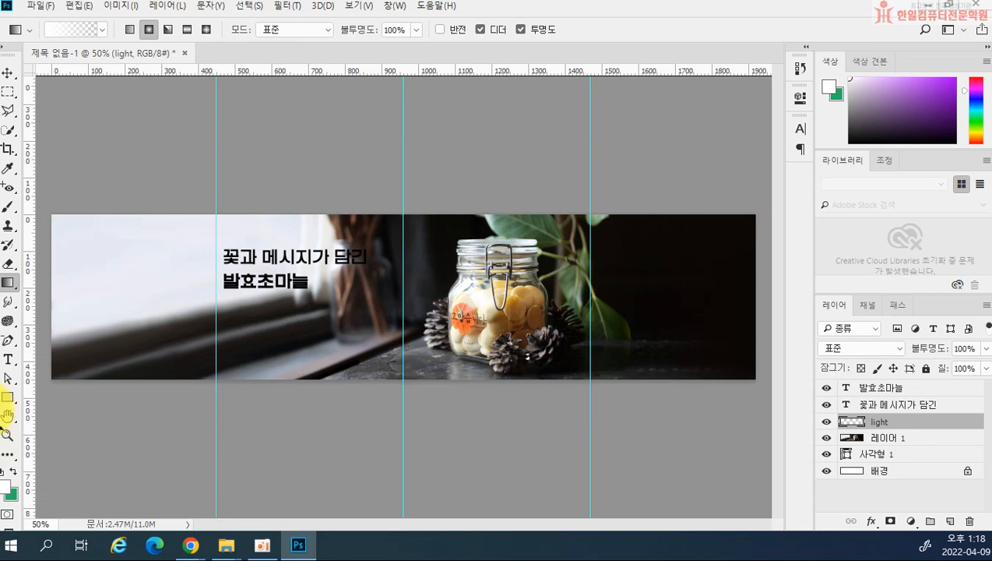
# - Check that the foreground is white (ffffff) and the gradient uses the foreground-to-transparent preset in radial style
pyautogui.click(6, 485)
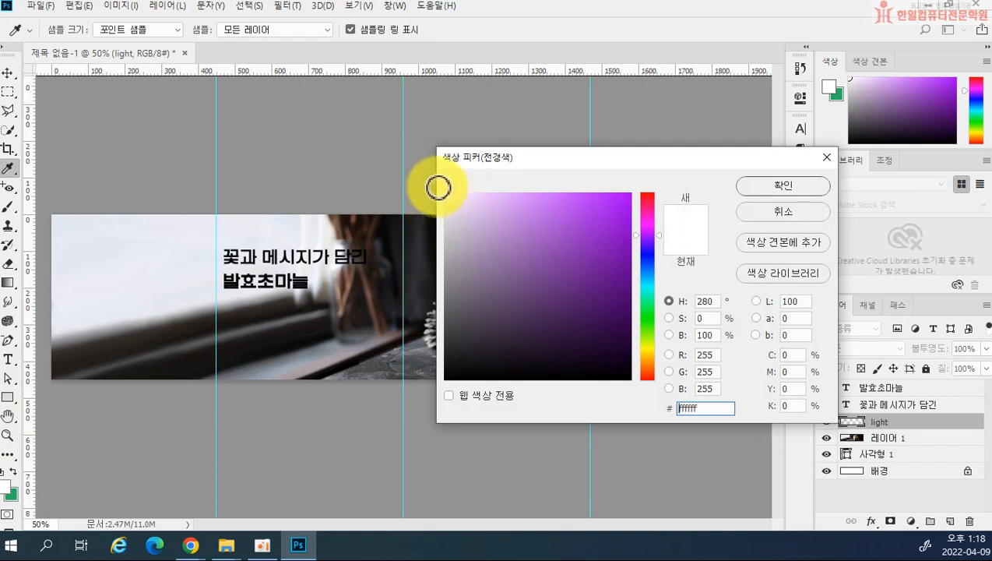
pyautogui.click(759, 193)
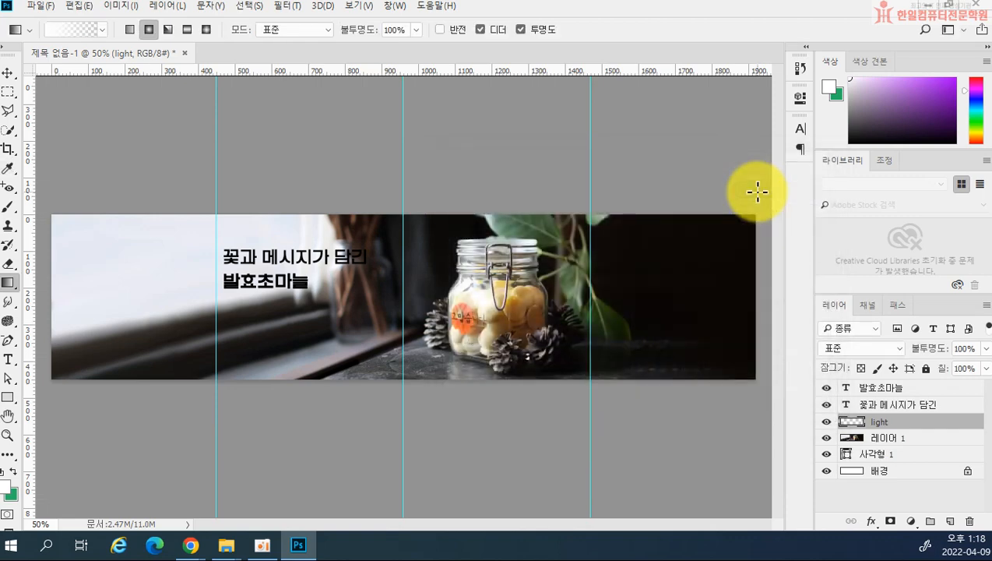
pyautogui.click(102, 29)
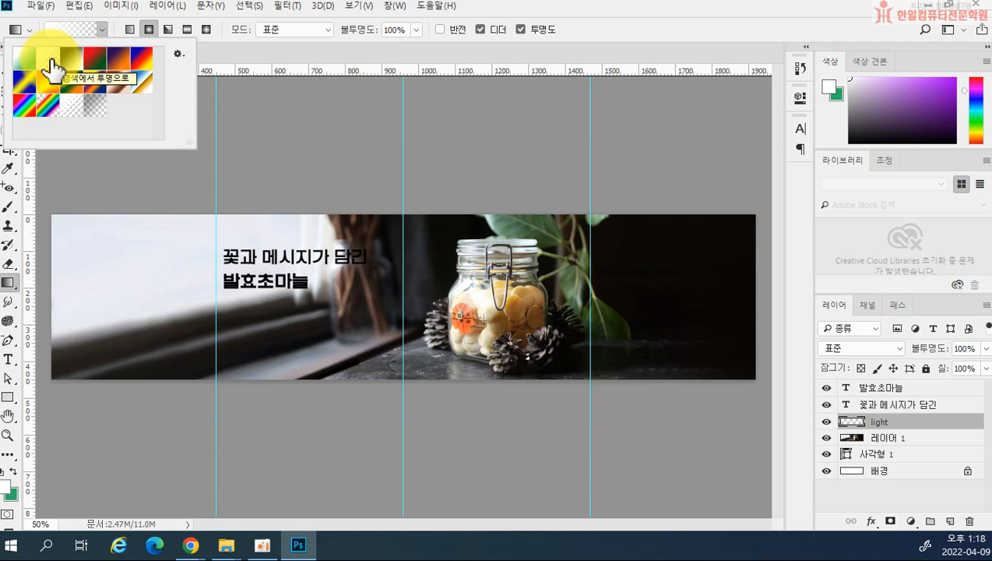
pyautogui.click(151, 32)
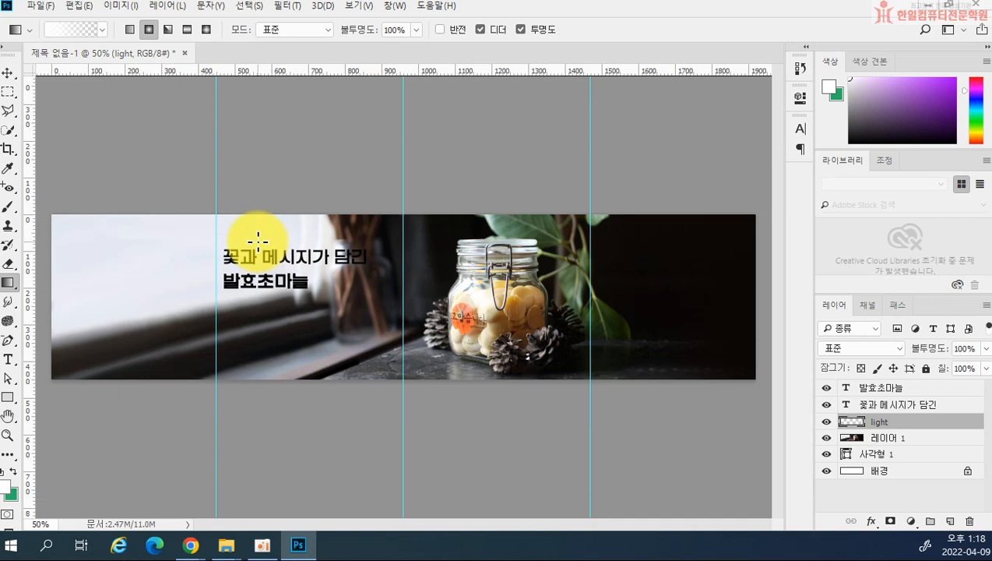
# - Draw a white radial glow on the light layer from the headline's first line diagonally toward the pine cones, redoing it with a longer radius
pyautogui.moveTo(258, 242); pyautogui.dragTo(395, 322)
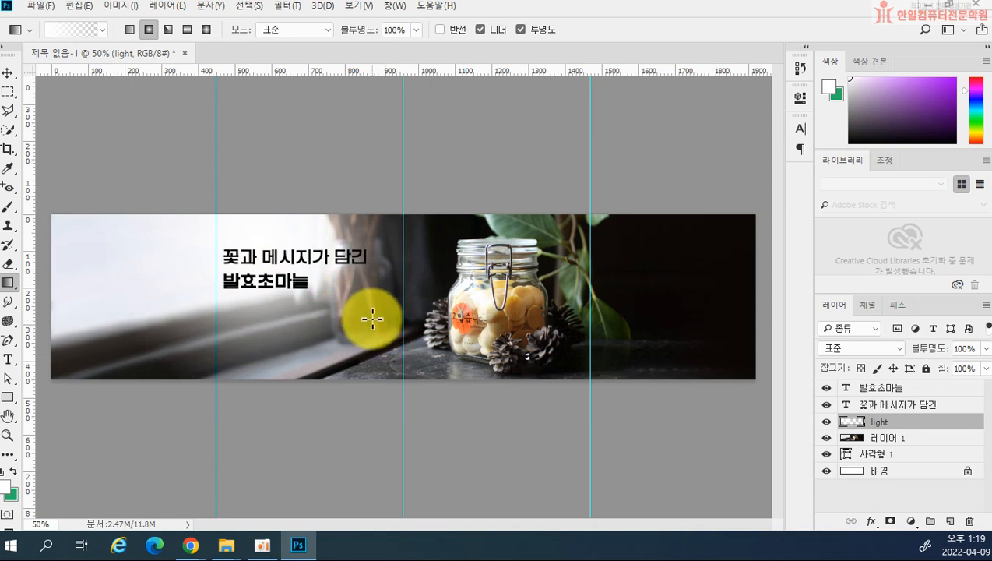
pyautogui.hotkey('ctrl', 'z')
pyautogui.moveTo(256, 242); pyautogui.dragTo(415, 354)
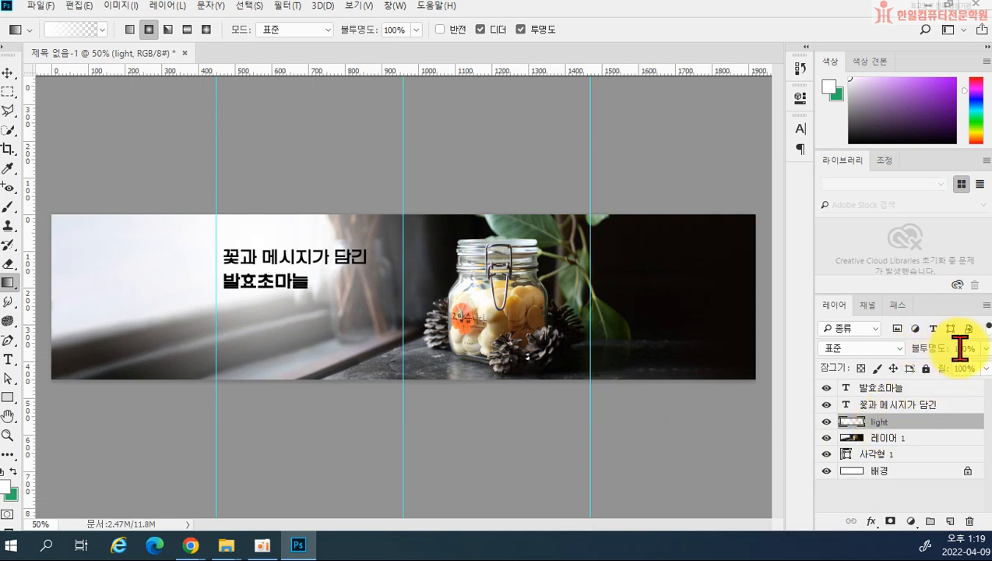
# - Set the opacity of the light layer to 70%
pyautogui.click(961, 348)
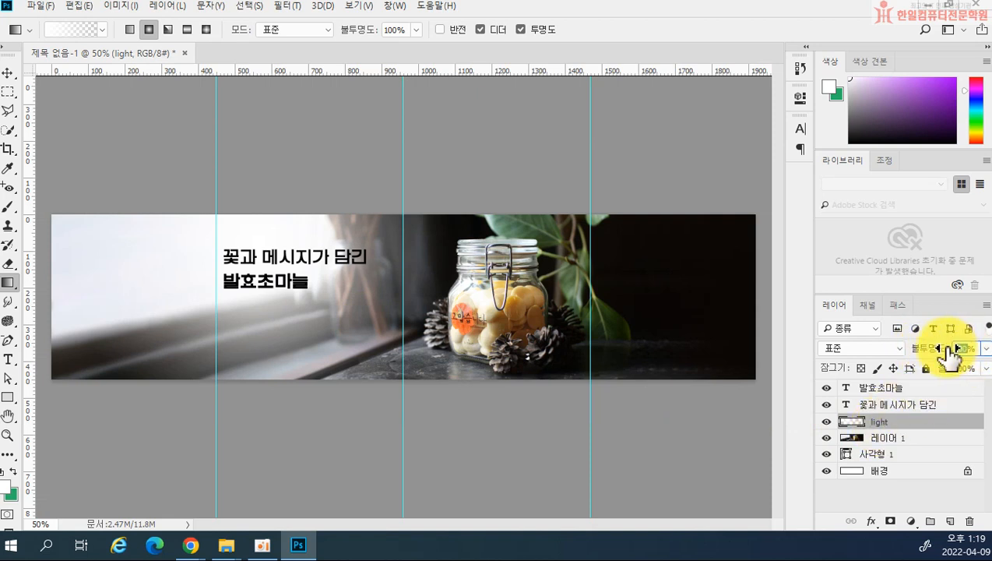
pyautogui.moveTo(950, 356); pyautogui.dragTo(952, 356)
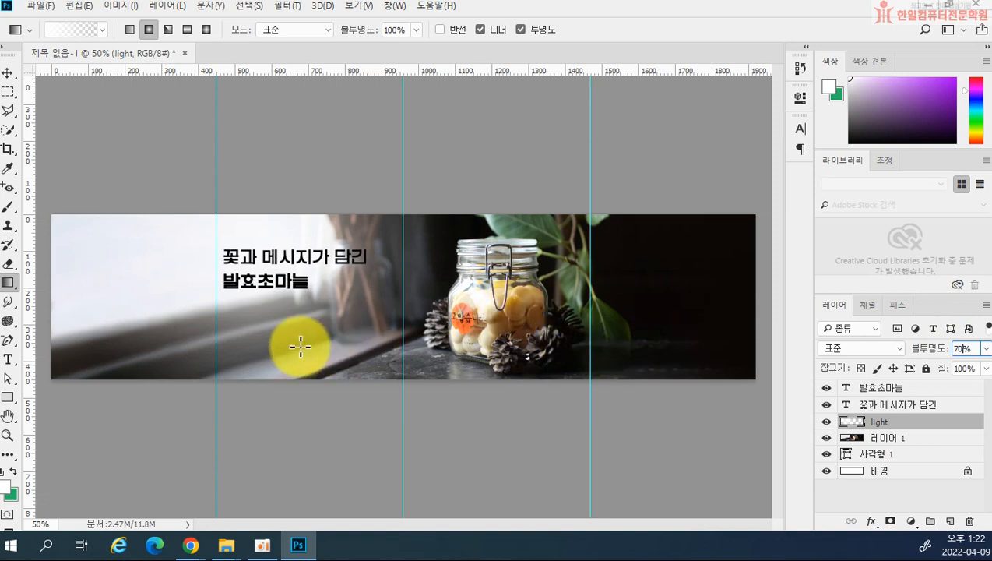
# - Start a new text layer below the headline's second line, using the HY나무M font at 24 pt
pyautogui.click(878, 389)
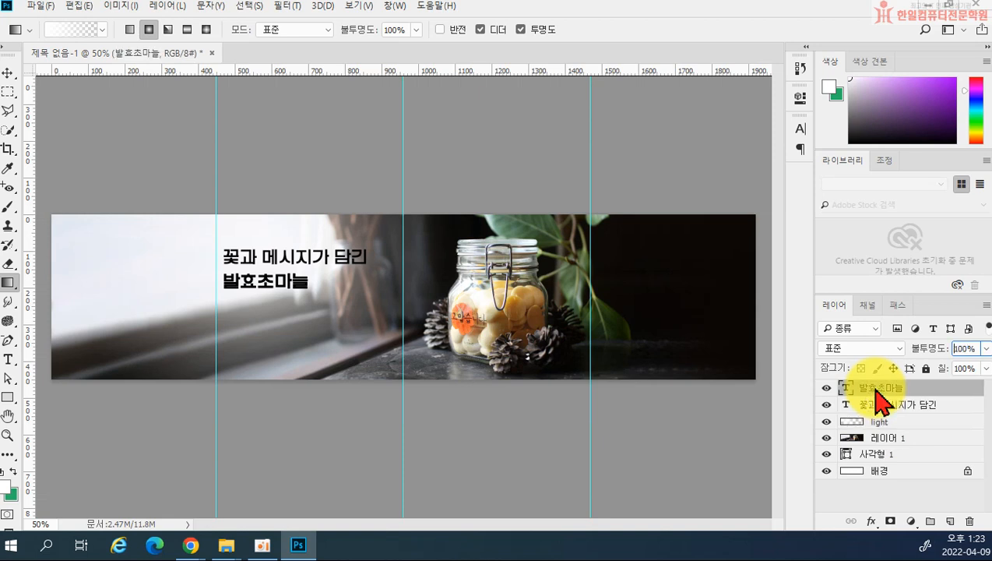
pyautogui.click(7, 363)
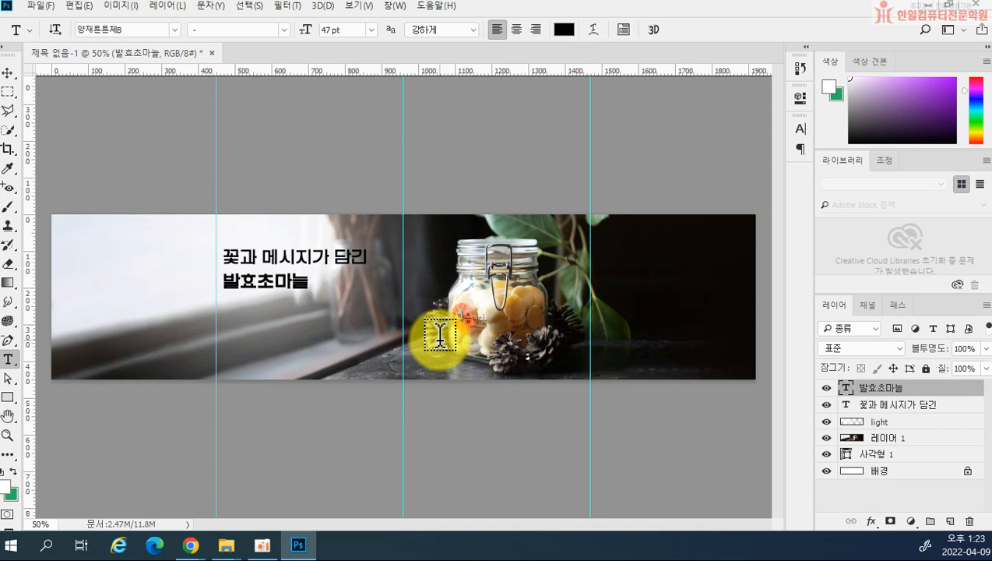
pyautogui.click(225, 312)
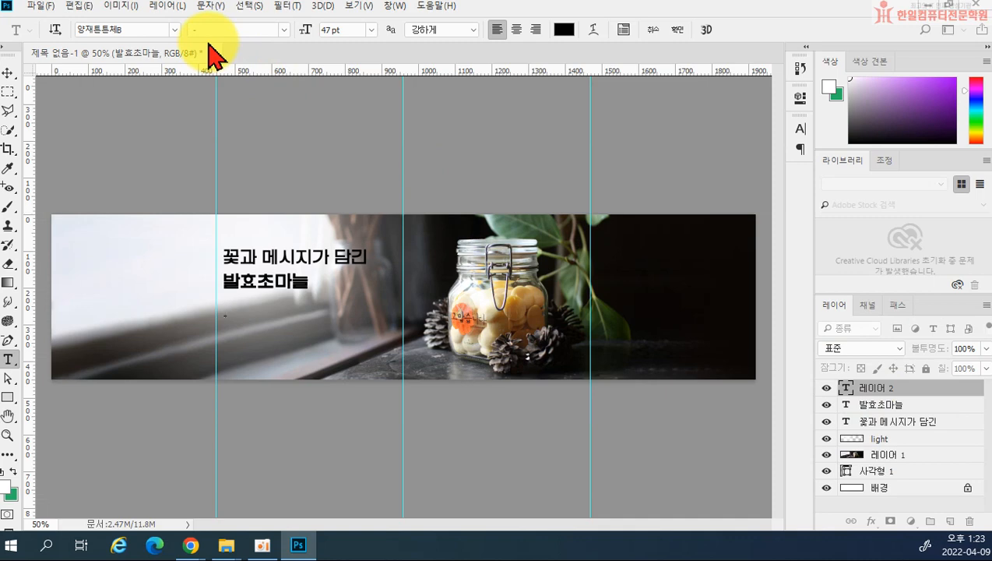
pyautogui.click(175, 29)
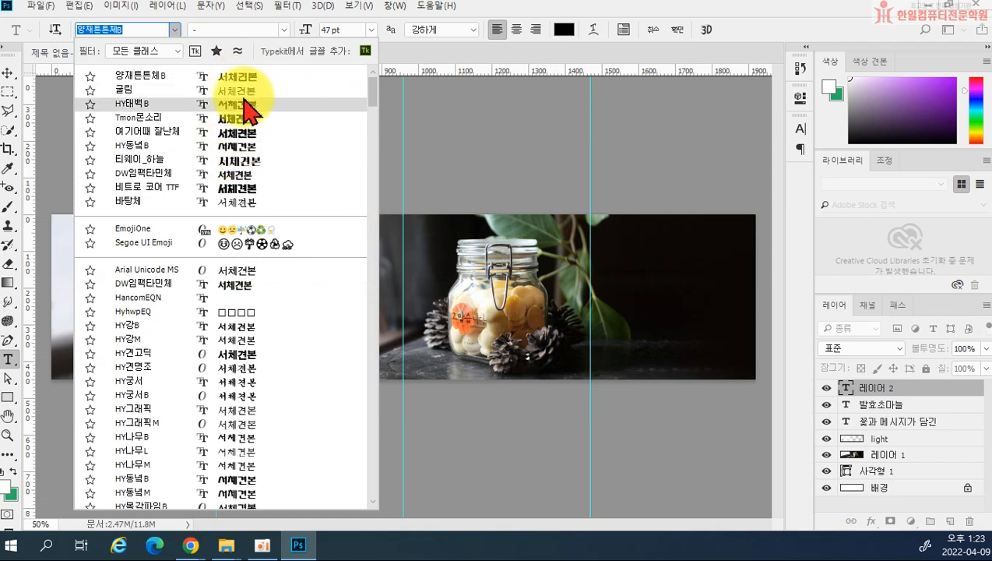
pyautogui.scroll(-1, 257, 385)
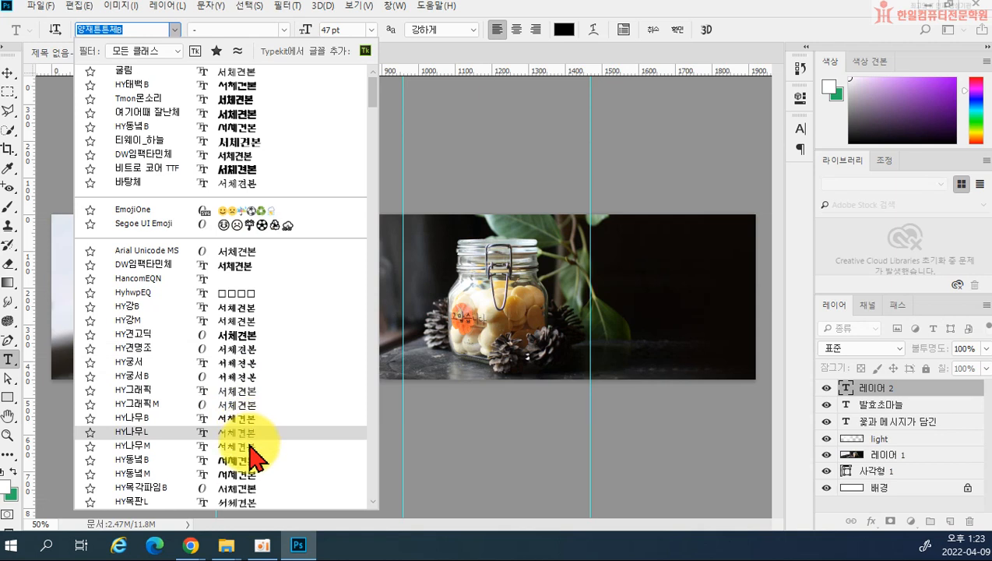
pyautogui.click(249, 446)
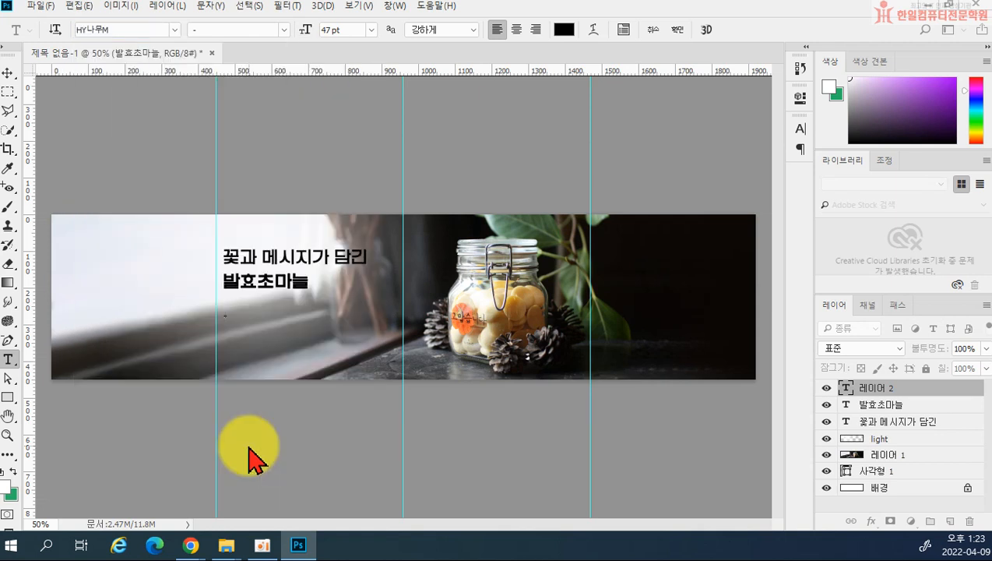
pyautogui.click(372, 31)
pyautogui.click(362, 212)
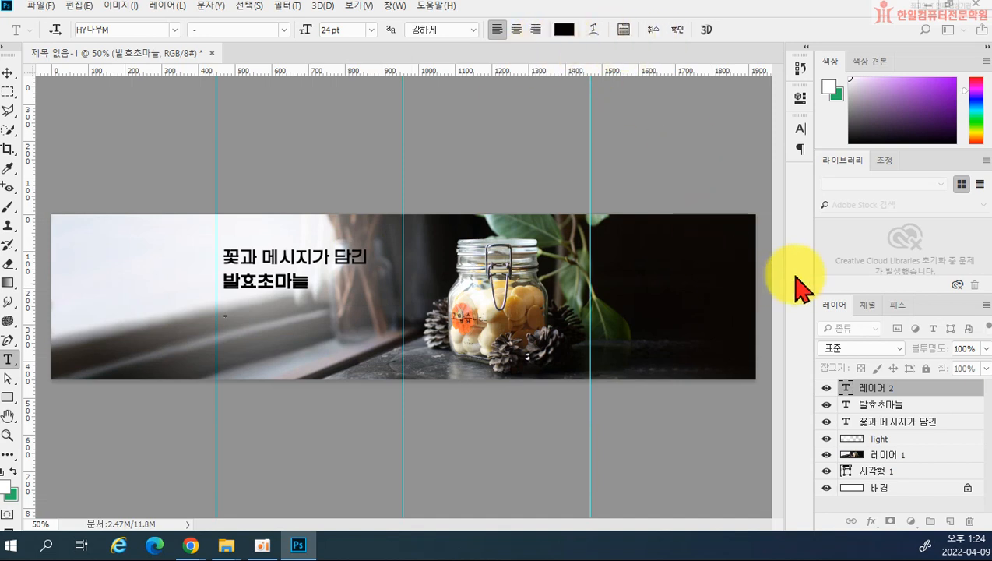
# - Set the new text's color to gray b3b3b3
pyautogui.click(564, 30)
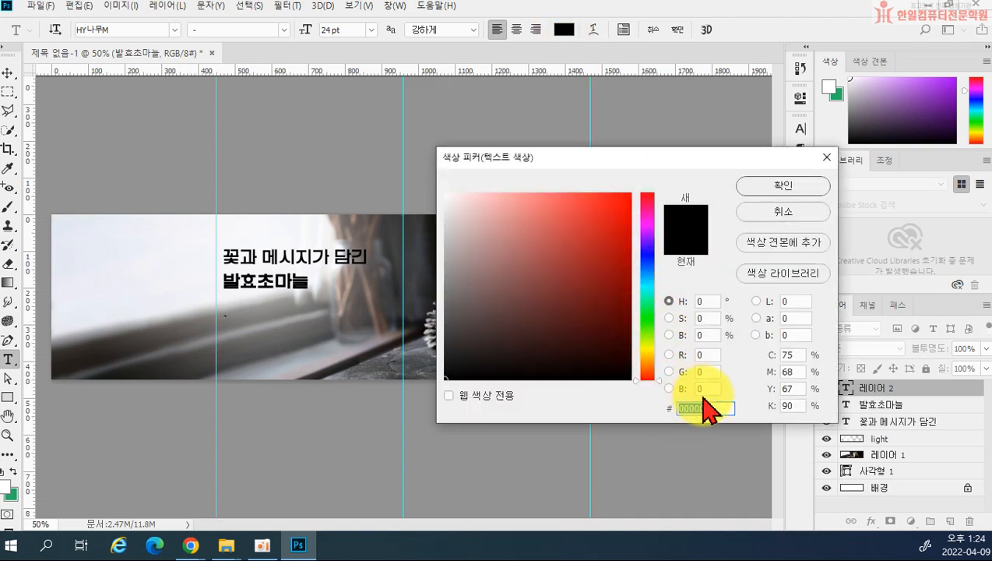
pyautogui.write('b3')
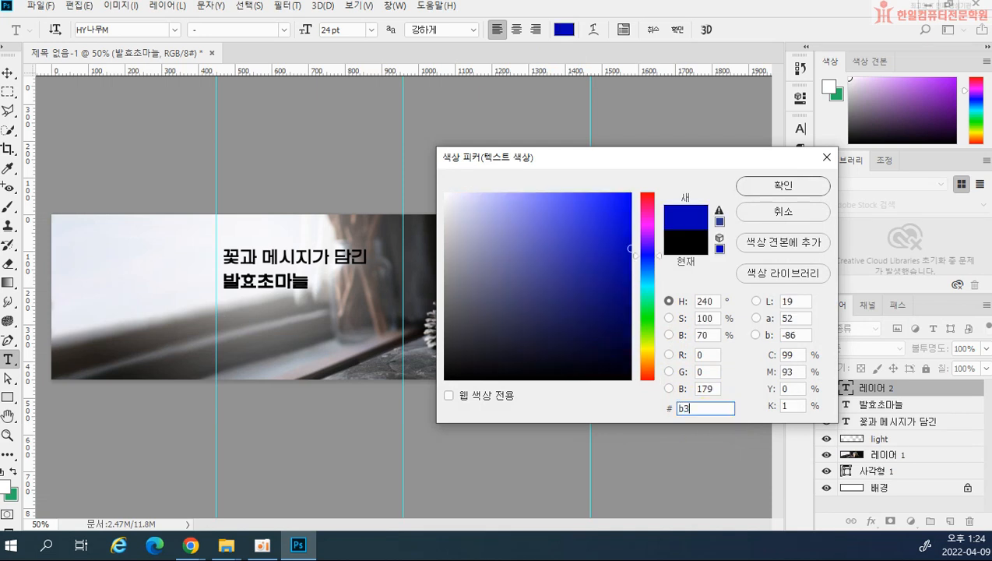
pyautogui.write('b3b3')
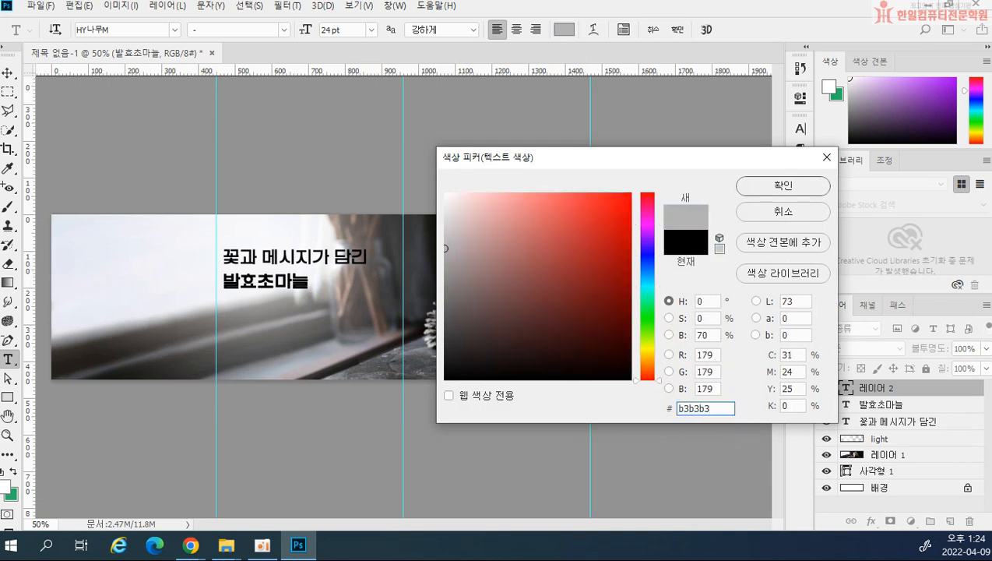
pyautogui.press('Return')
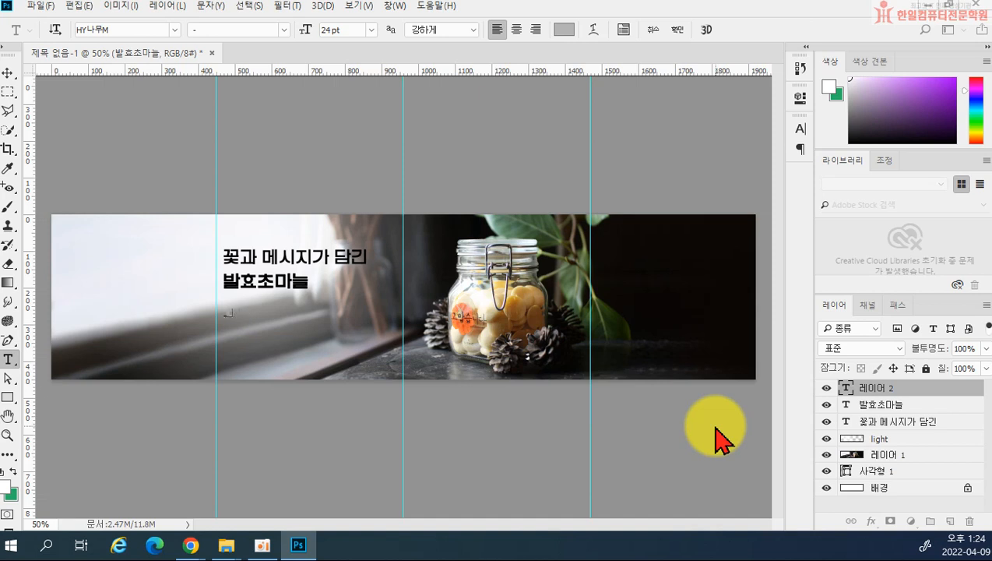
# - Enter the sub-line "10개월 이상 숙성시킨 건강한 초마늘" and apply the HY나무M font to it
pyautogui.write('상 숙성')
pyautogui.write('시킨 마늘')
pyautogui.write('초마늘')
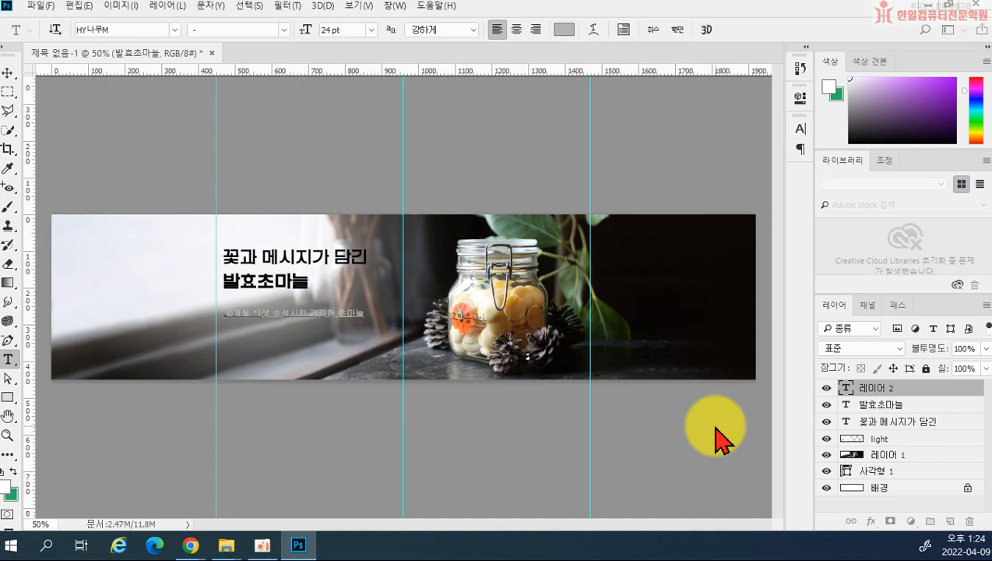
pyautogui.hotkey('ctrl', 'Return')
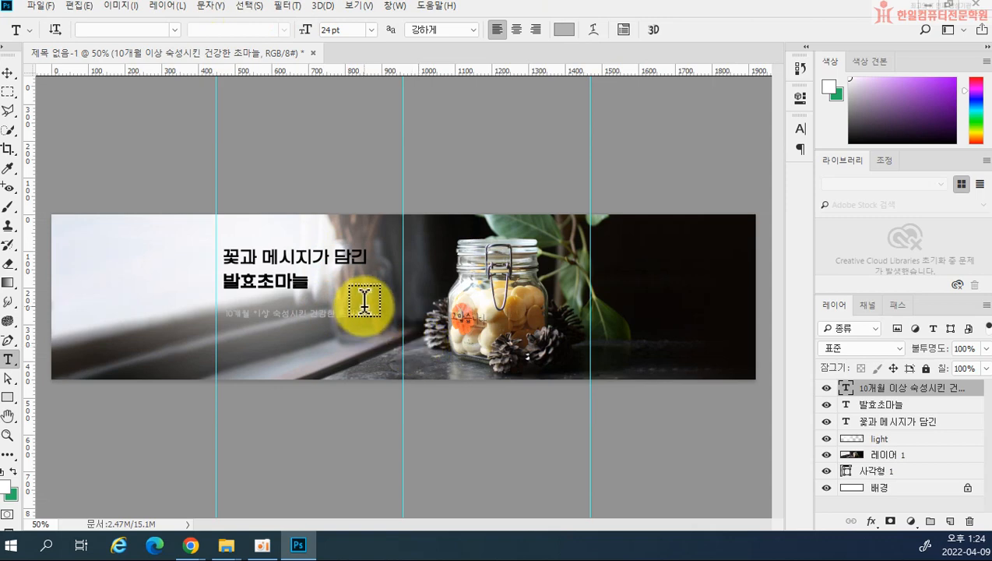
pyautogui.click(175, 30)
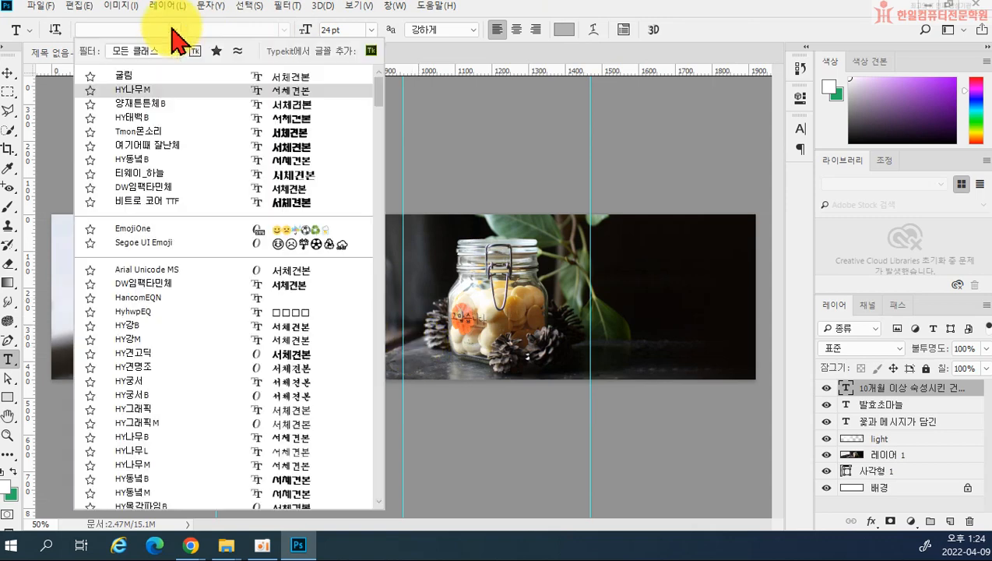
pyautogui.click(161, 94)
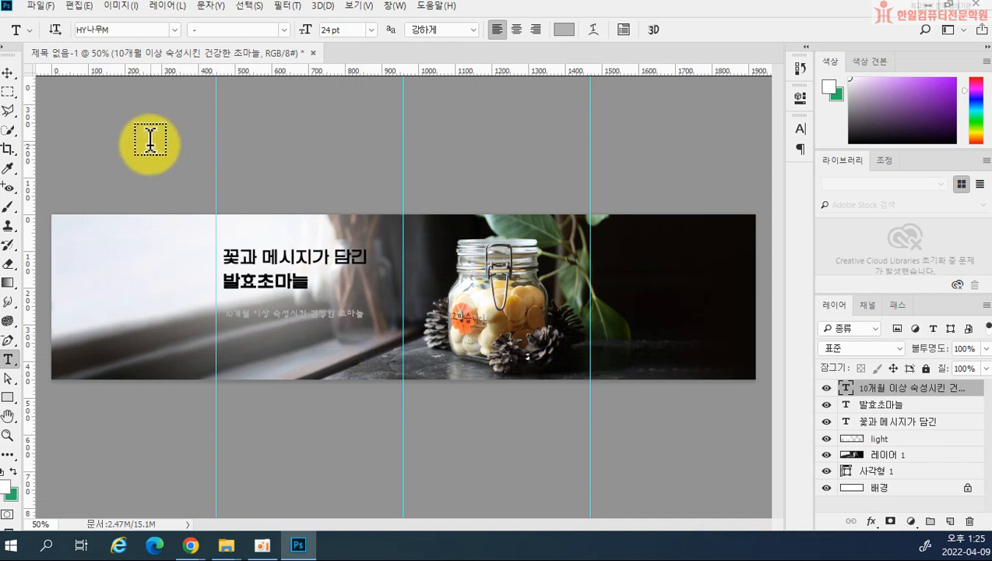
# - Move the sub-line up so it sits closer beneath the headline, aligned with its left edge
pyautogui.click(9, 74)
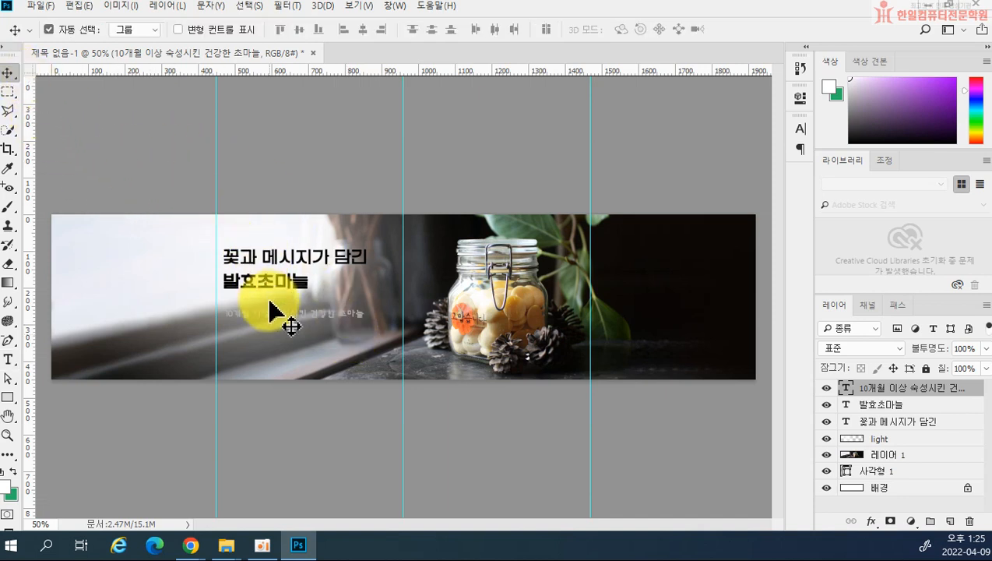
pyautogui.moveTo(278, 315)
pyautogui.mouseDown()
pyautogui.moveTo(277, 305)
pyautogui.moveTo(277, 314)
pyautogui.mouseUp()
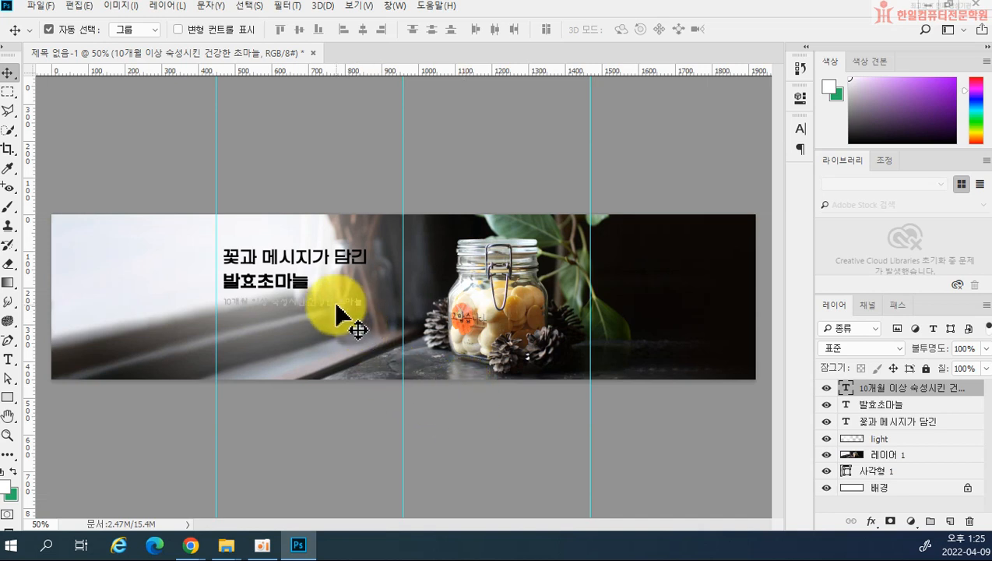
pyautogui.moveTo(335, 304); pyautogui.dragTo(336, 318)
# - Free-transform the white glow on the light layer, adjusting its size and position behind the text
pyautogui.click(888, 437)
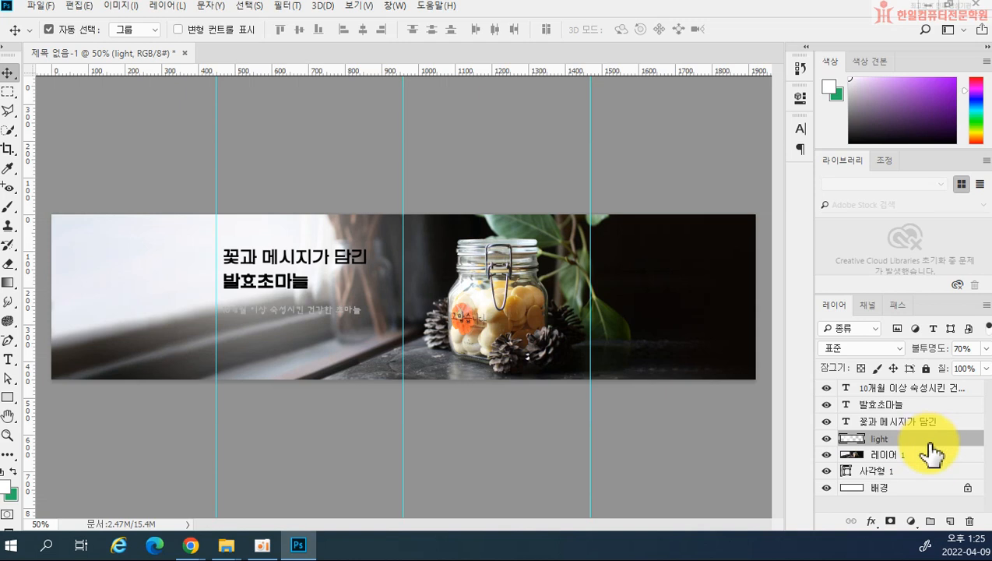
pyautogui.hotkey('ctrl', 't')
pyautogui.moveTo(438, 376); pyautogui.dragTo(355, 362)
pyautogui.moveTo(158, 316); pyautogui.dragTo(211, 313)
pyautogui.press('Return')
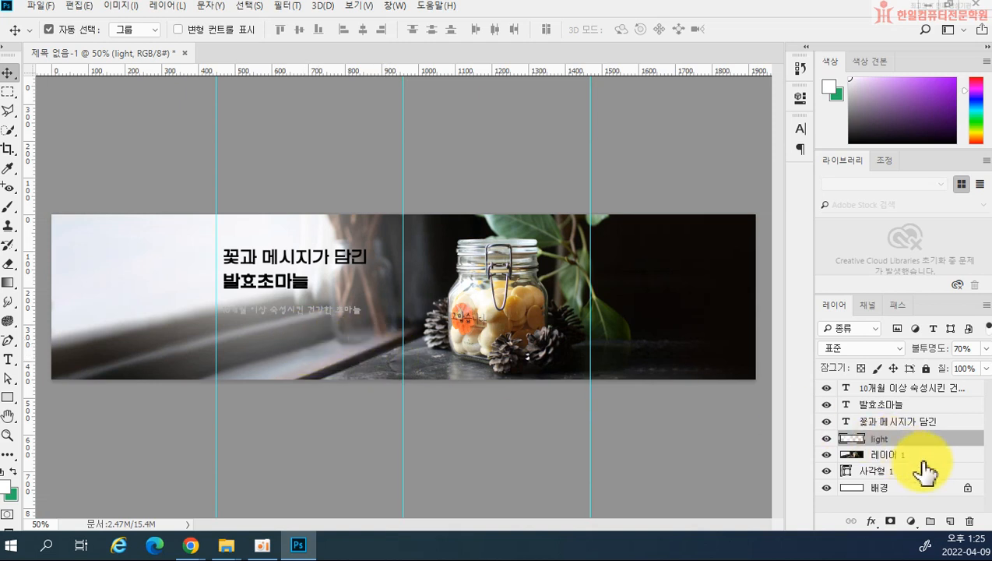
# - Move the two headline lines and the gray sub-line slightly down and to the right
pyautogui.moveTo(280, 315)
pyautogui.mouseDown()
pyautogui.moveTo(289, 317)
pyautogui.moveTo(278, 304)
pyautogui.mouseUp()
pyautogui.moveTo(274, 264); pyautogui.dragTo(282, 279)
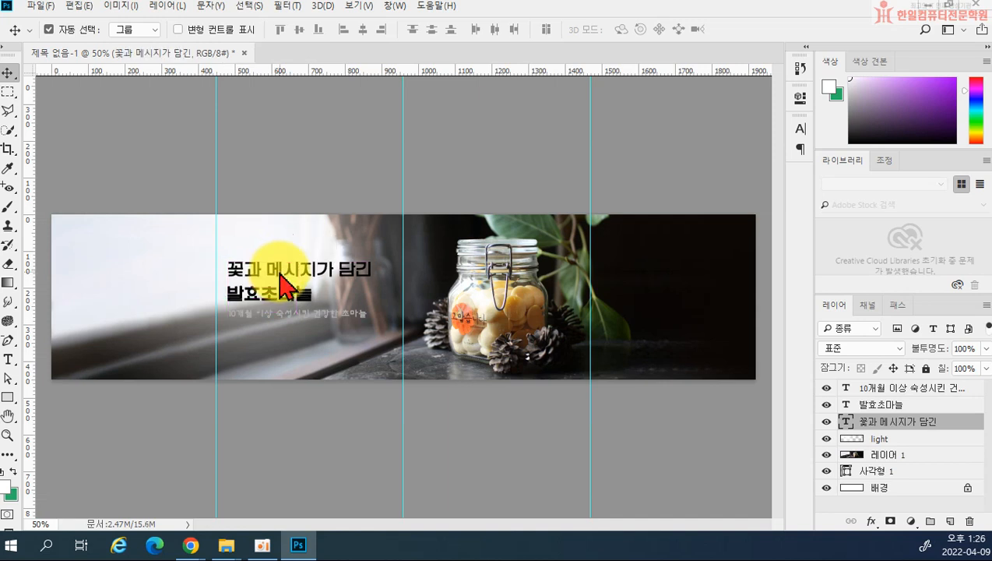
pyautogui.click(298, 313)
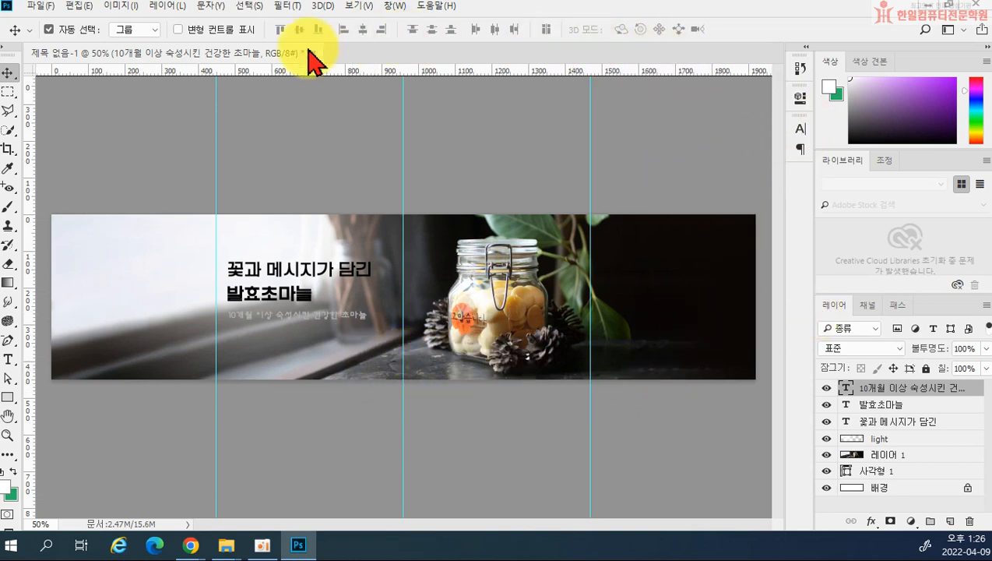
# - Check the sub-line's letter spacing in the character settings and in its text layer properties
pyautogui.click(8, 361)
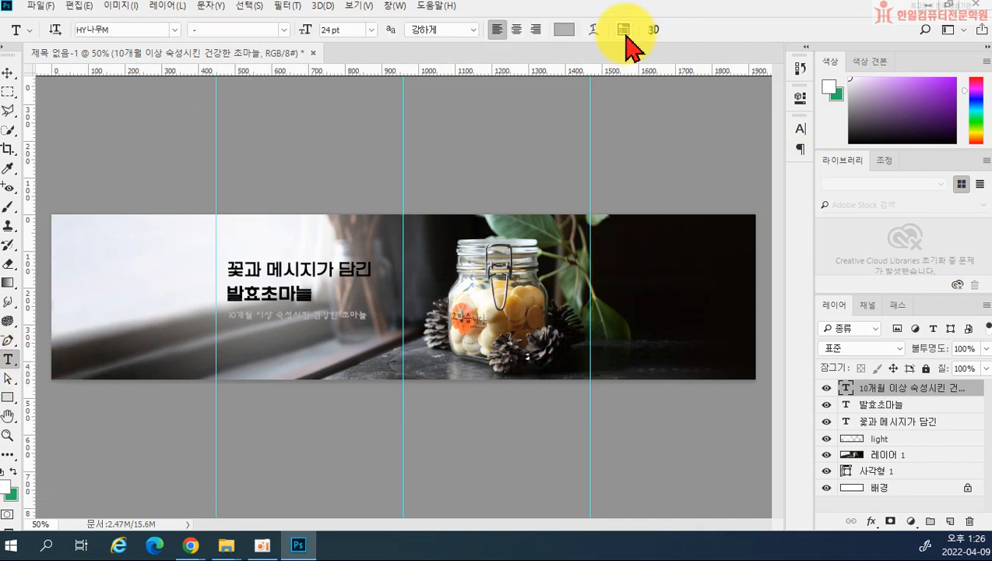
pyautogui.click(627, 35)
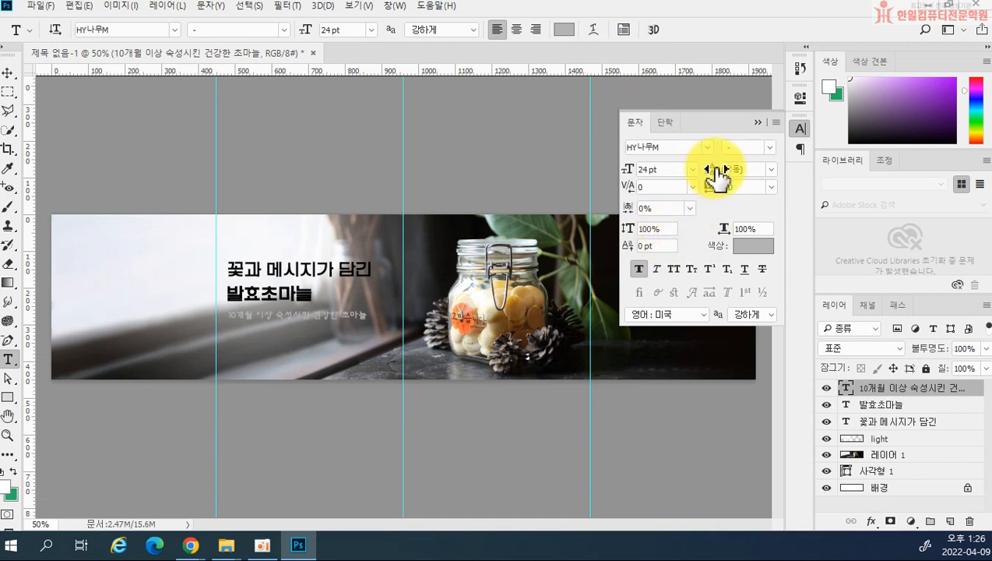
pyautogui.click(757, 122)
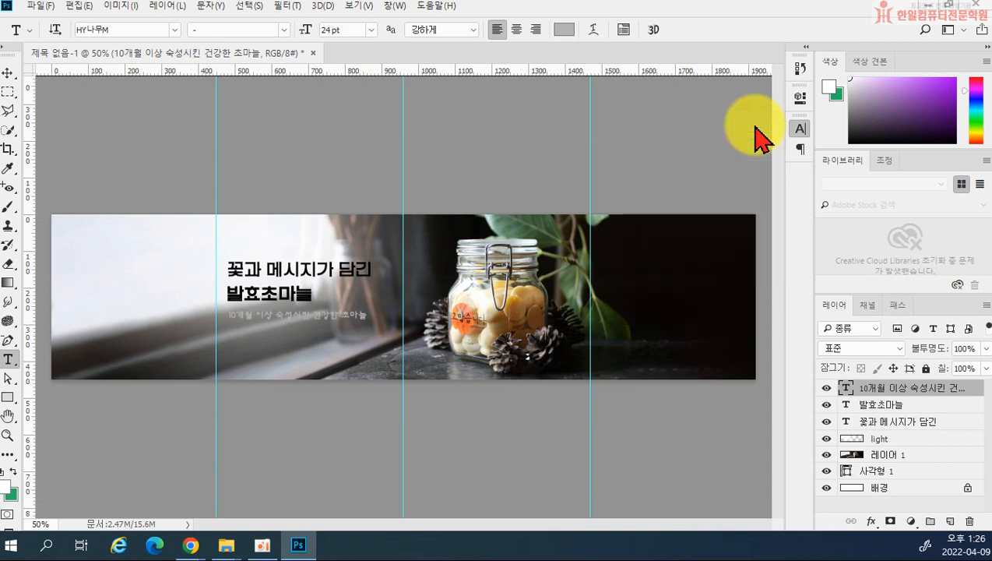
pyautogui.click(394, 6)
pyautogui.click(436, 325)
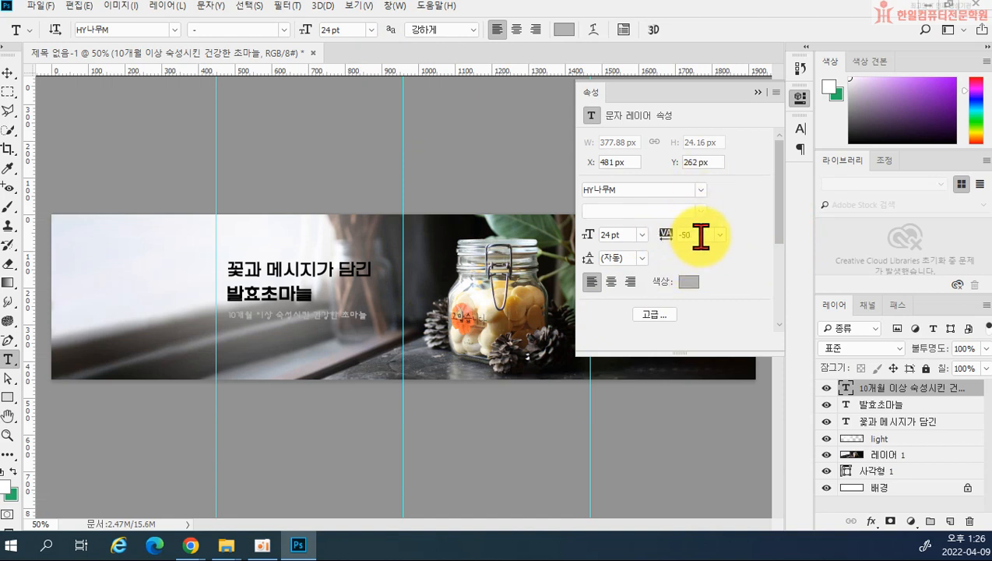
pyautogui.click(678, 235)
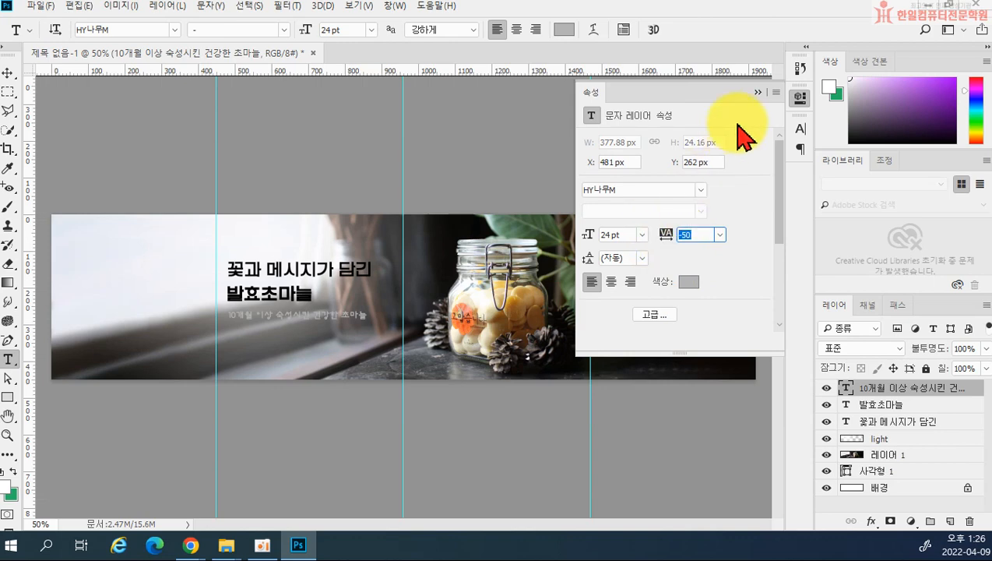
pyautogui.click(754, 93)
# - Set the sub-line's tracking to -50 in its text layer properties
pyautogui.click(394, 7)
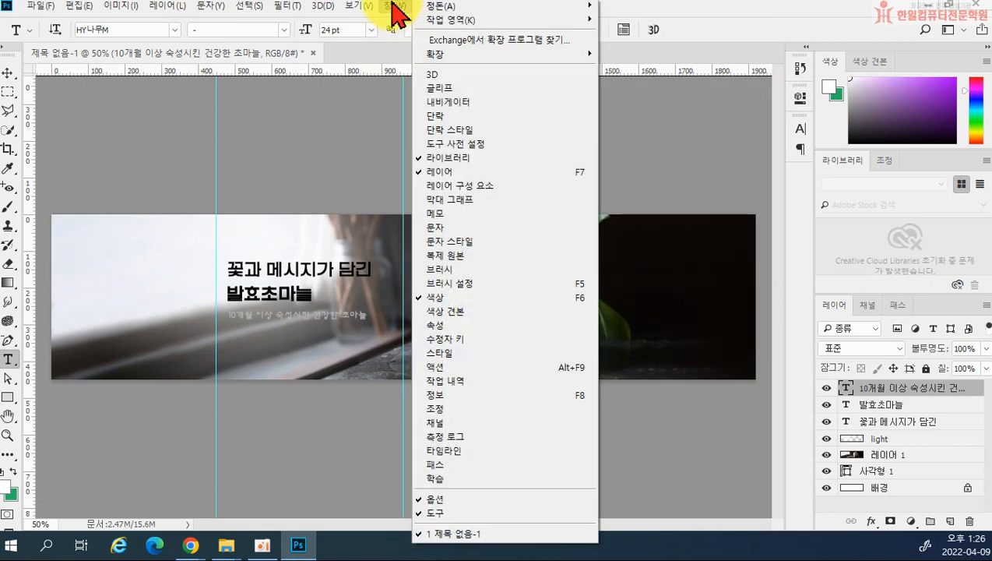
pyautogui.click(450, 325)
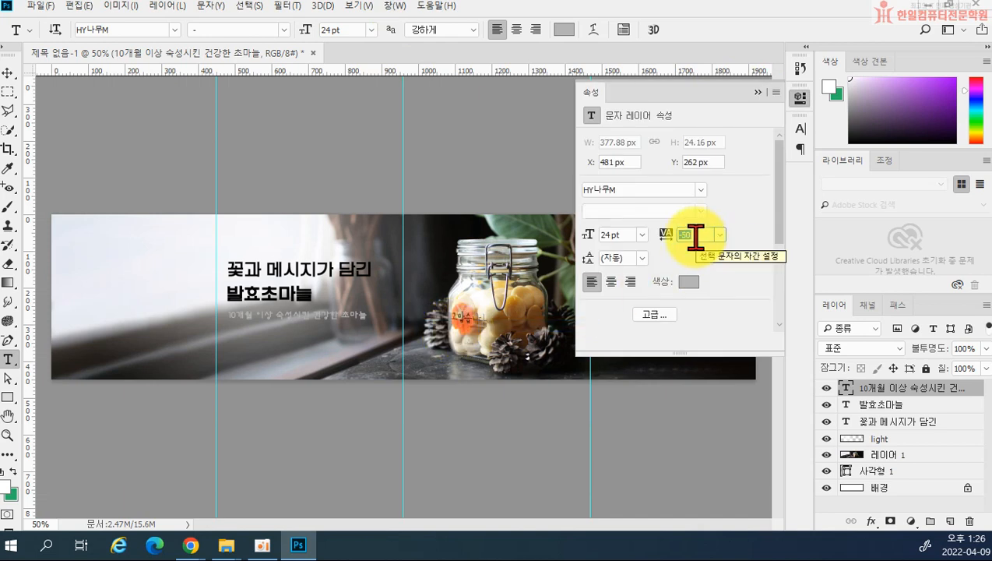
pyautogui.click(696, 235)
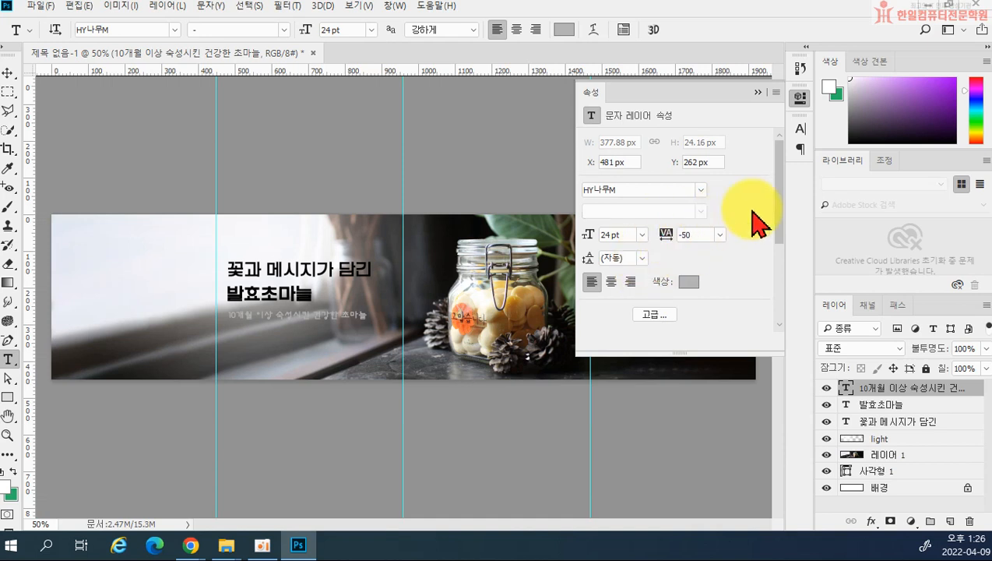
# - Open the advanced character settings for the sub-line and check the list of available panels
pyautogui.scroll(-2, 779, 234)
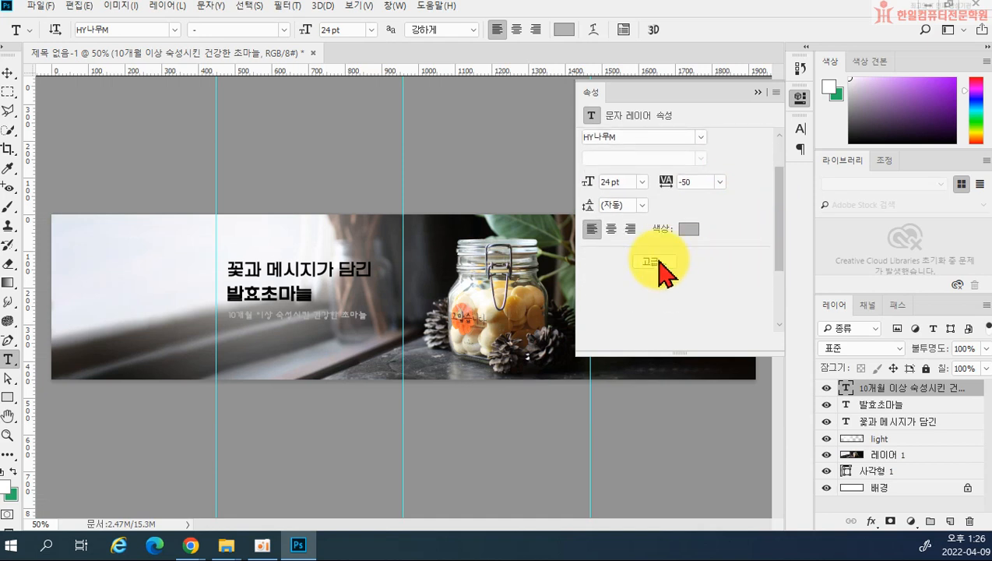
pyautogui.scroll(3, 645, 250)
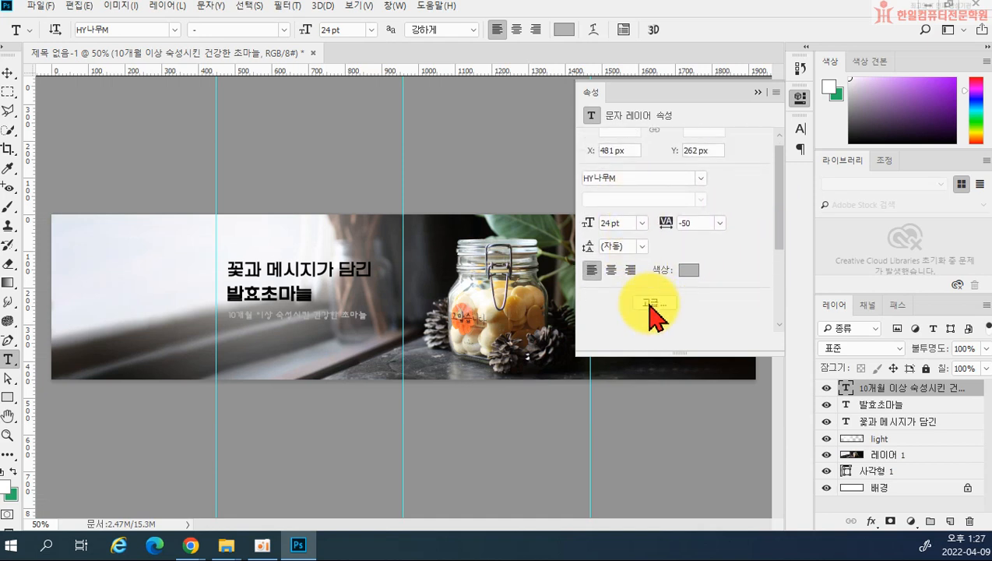
pyautogui.click(654, 310)
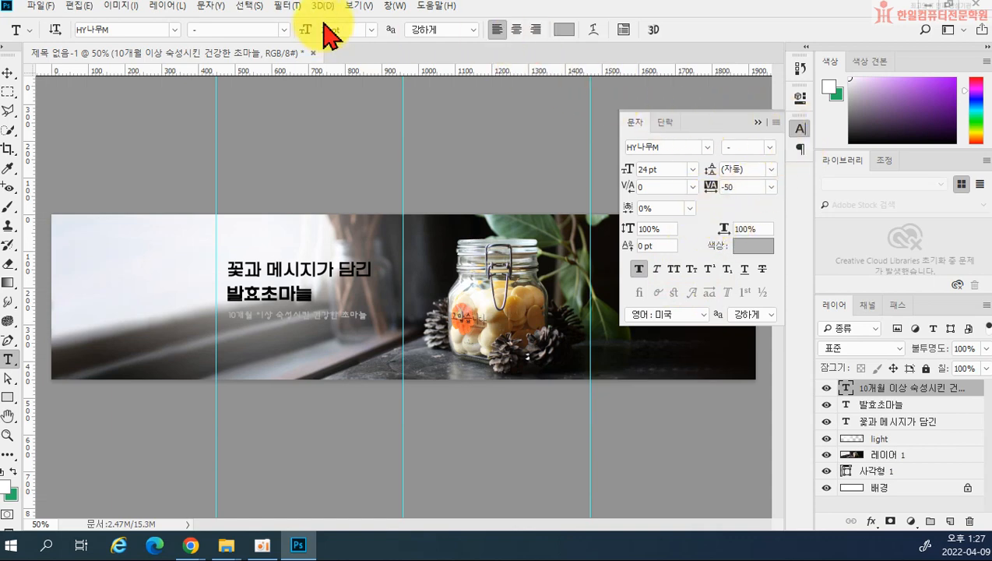
pyautogui.click(390, 8)
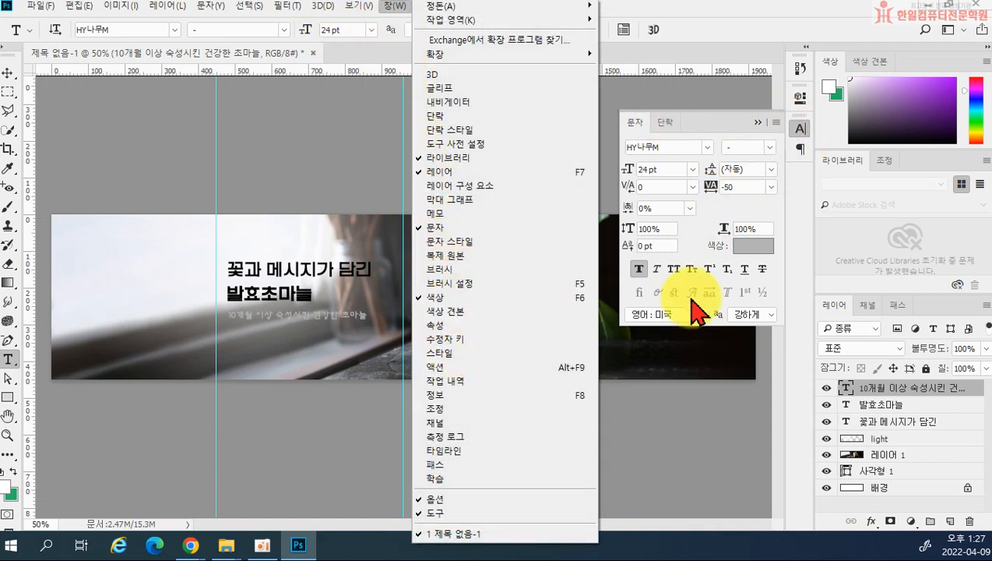
# - Set the gray sub-line's horizontal scale to 97% and close the character settings
pyautogui.click(742, 228)
pyautogui.click(738, 228)
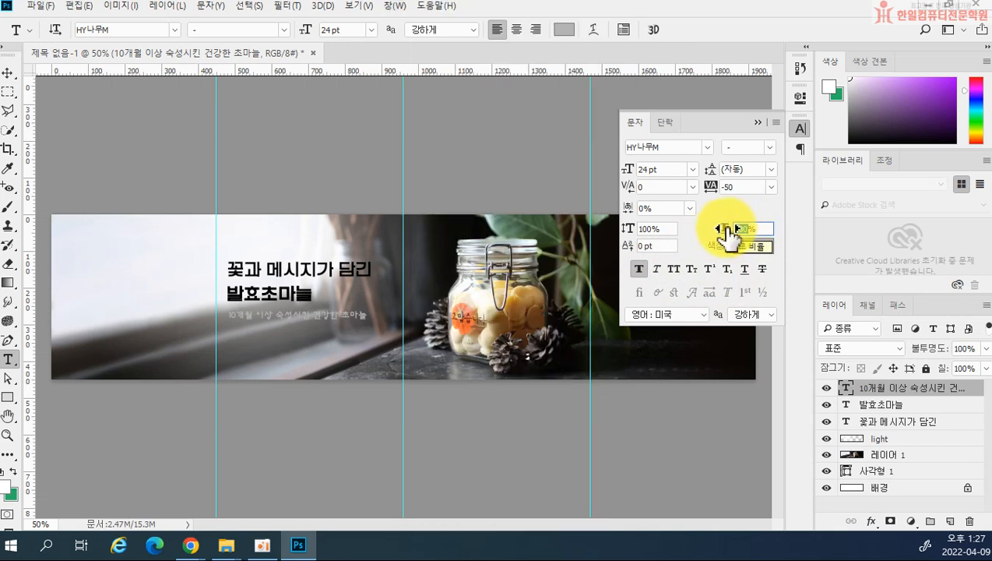
pyautogui.write('95')
pyautogui.moveTo(729, 233); pyautogui.dragTo(734, 241)
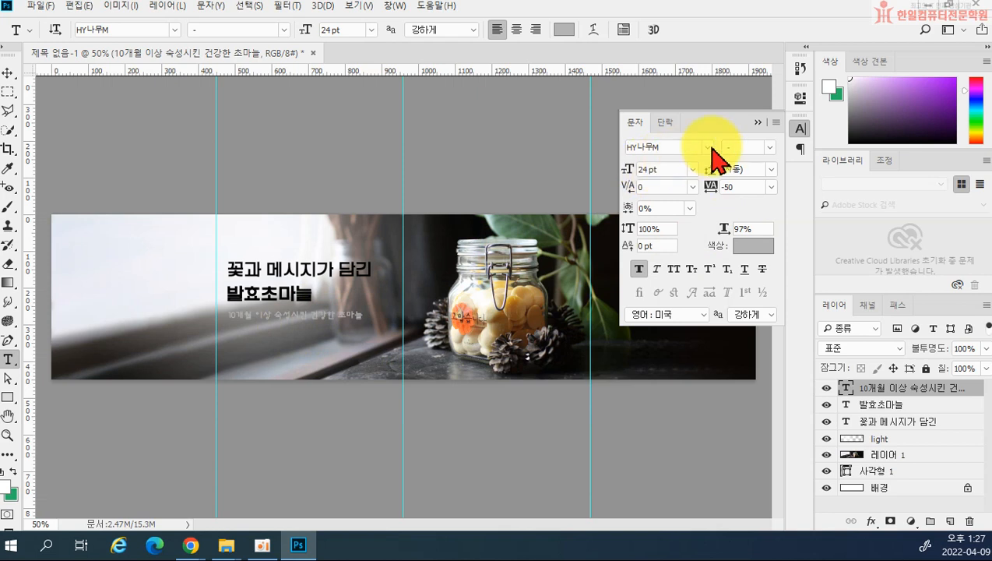
pyautogui.click(756, 122)
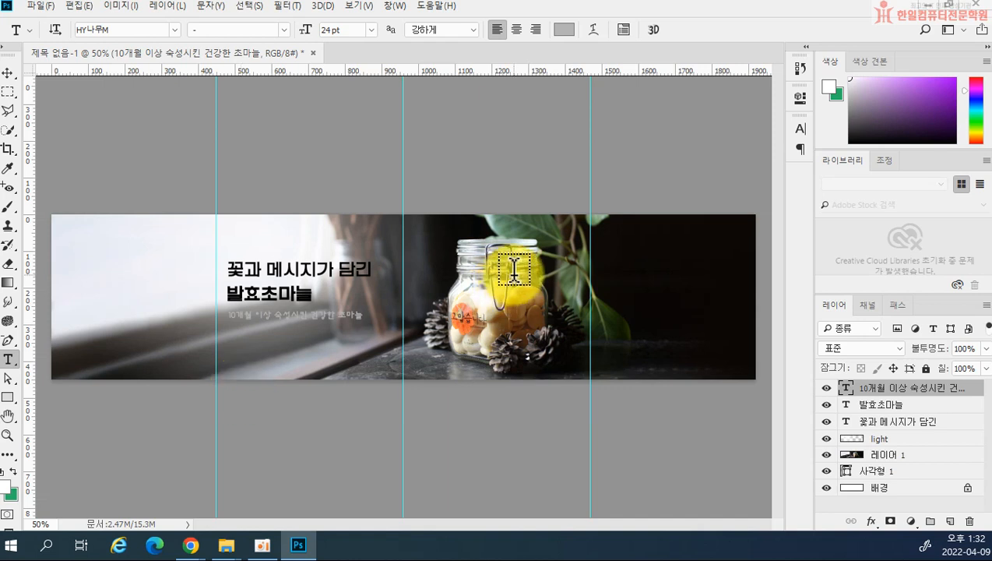
# - Choose the Rectangle tool in shape mode and set its fill color to #0c0704
pyautogui.click(10, 399)
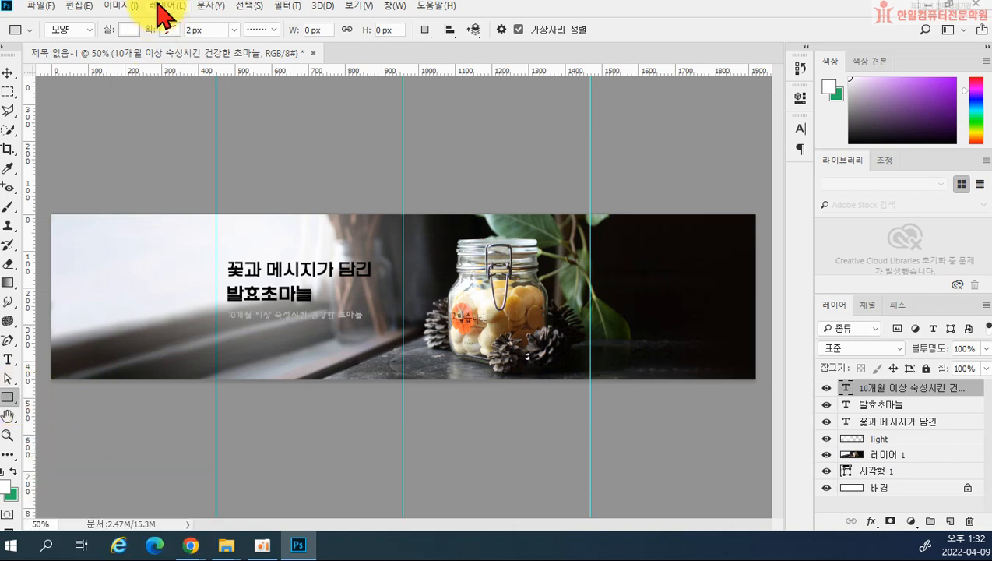
pyautogui.click(130, 32)
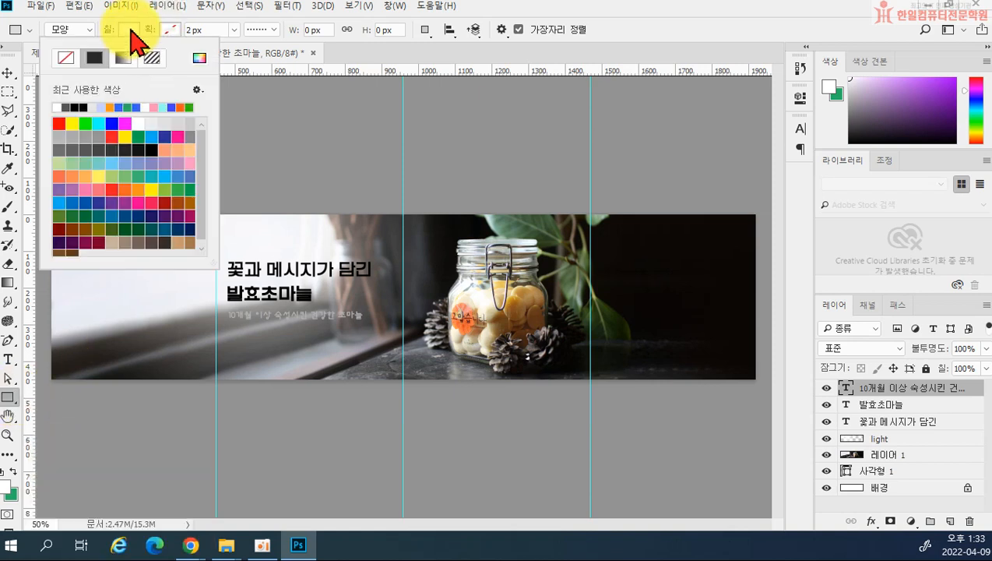
pyautogui.click(199, 59)
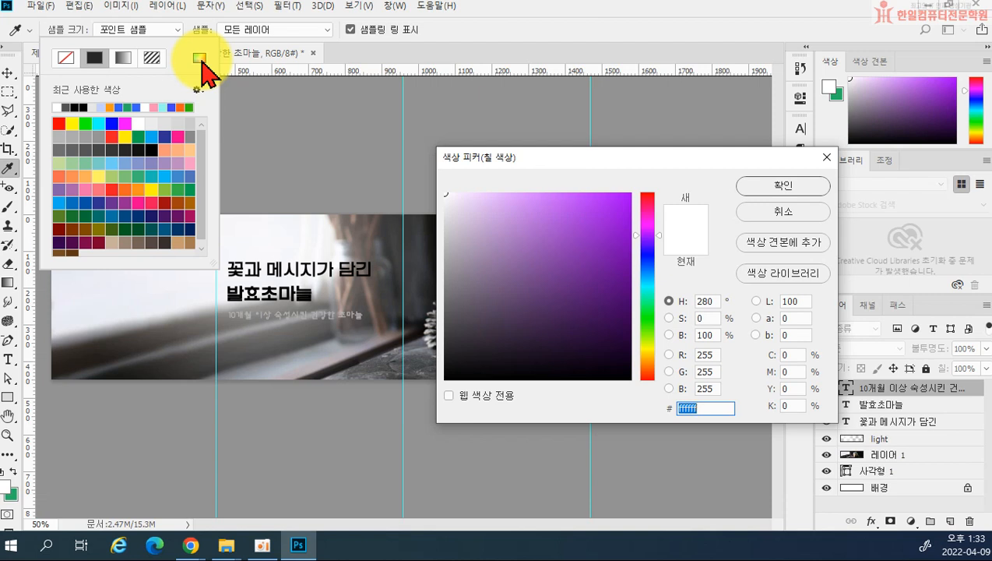
pyautogui.write('0ㅊ')
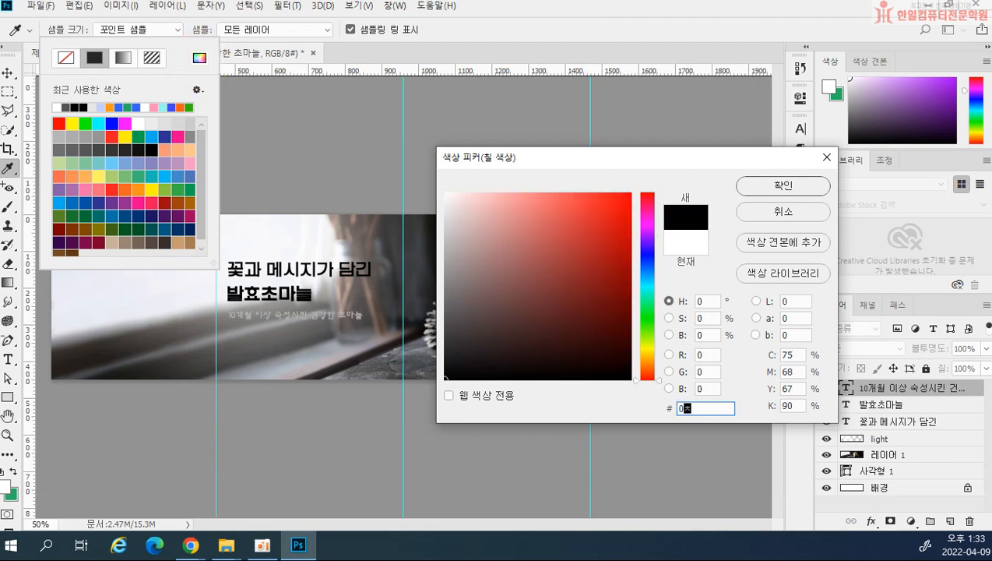
pyautogui.write('c0704')
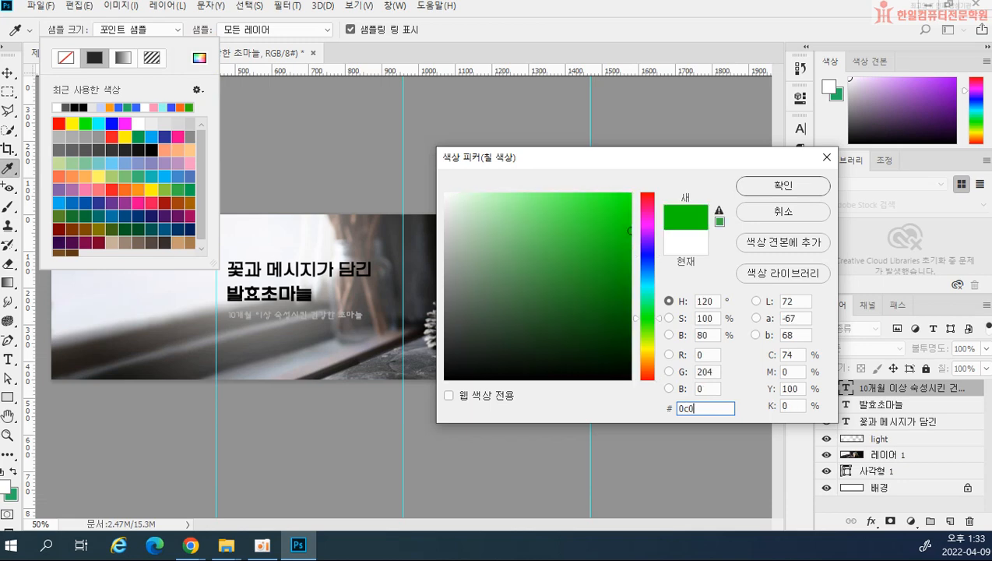
pyautogui.press('Return')
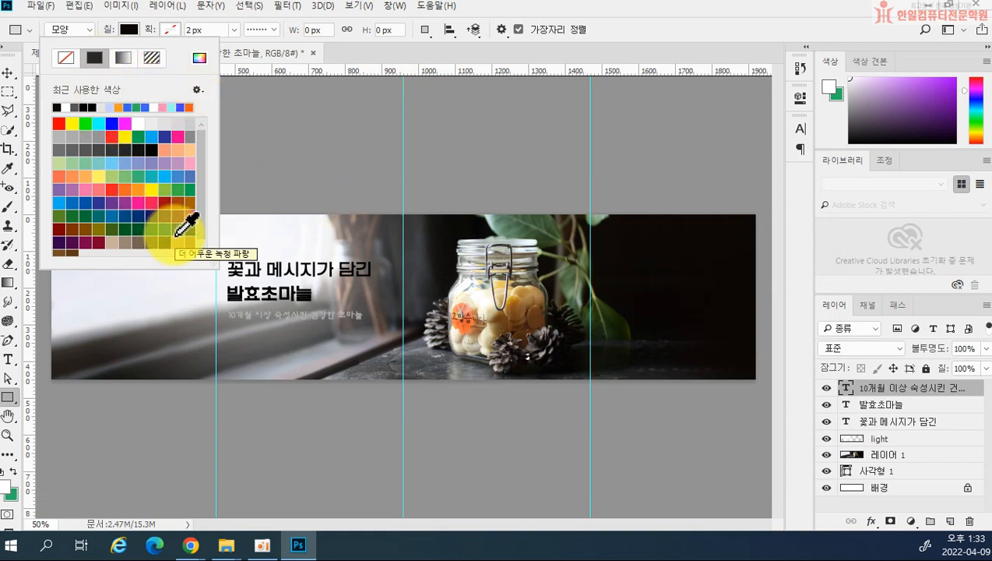
# - Give the rectangle shape a solid white stroke and set the line style to continuous
pyautogui.click(171, 32)
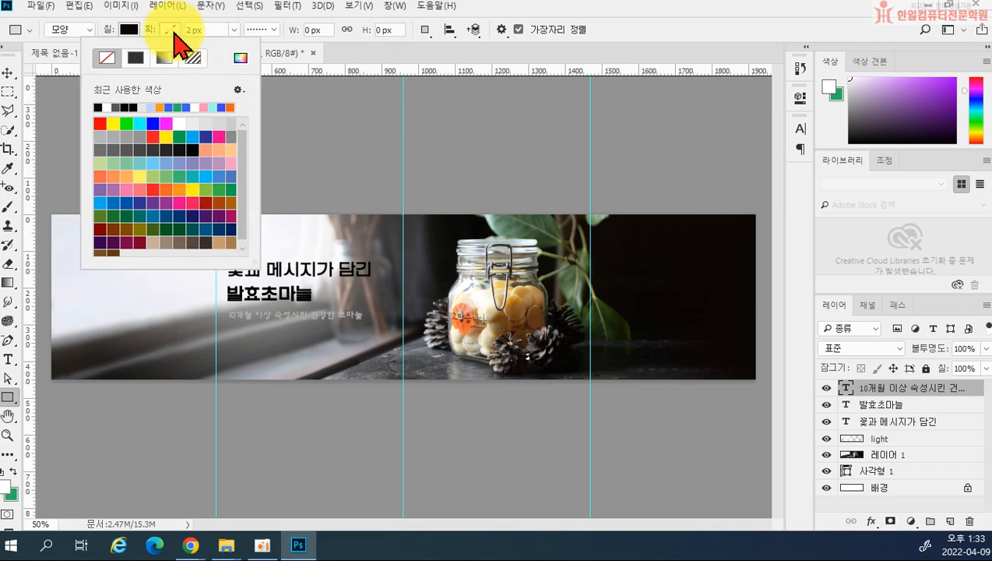
pyautogui.click(136, 58)
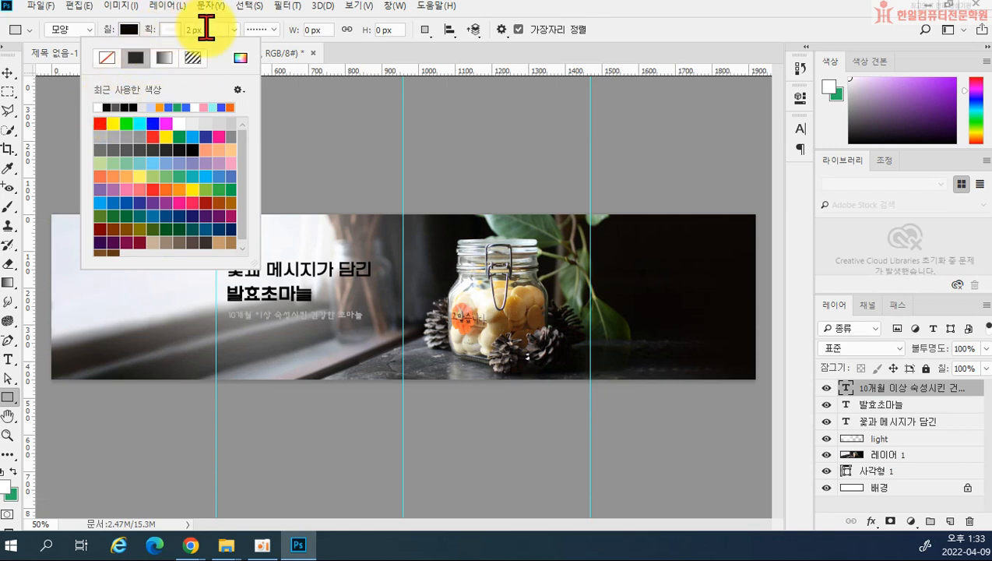
pyautogui.click(261, 29)
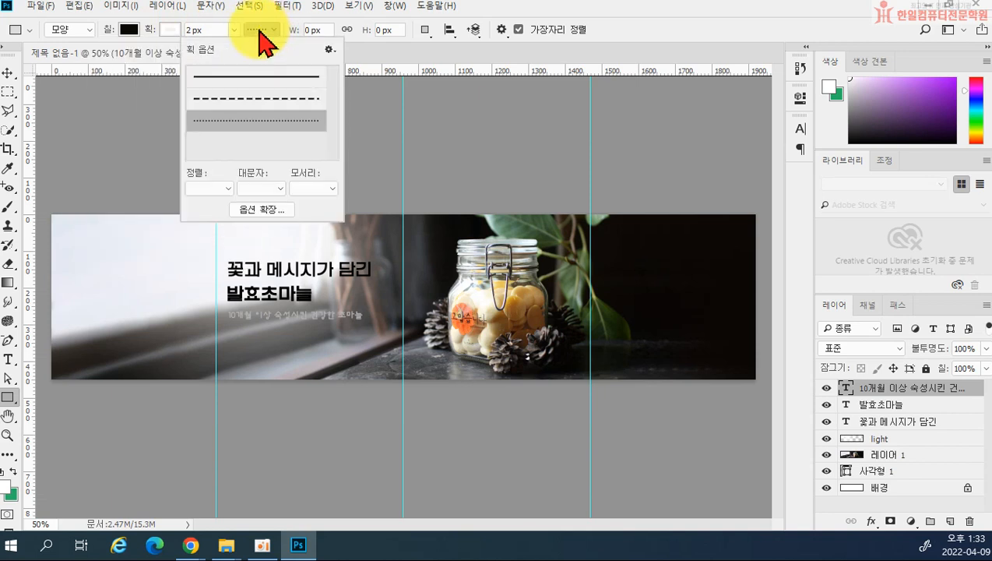
pyautogui.click(241, 78)
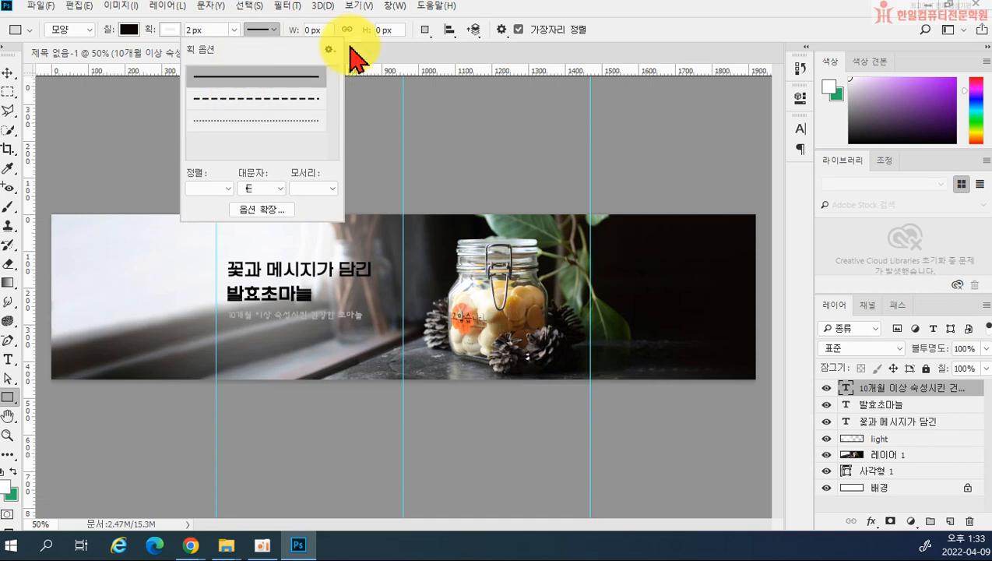
pyautogui.click(595, 55)
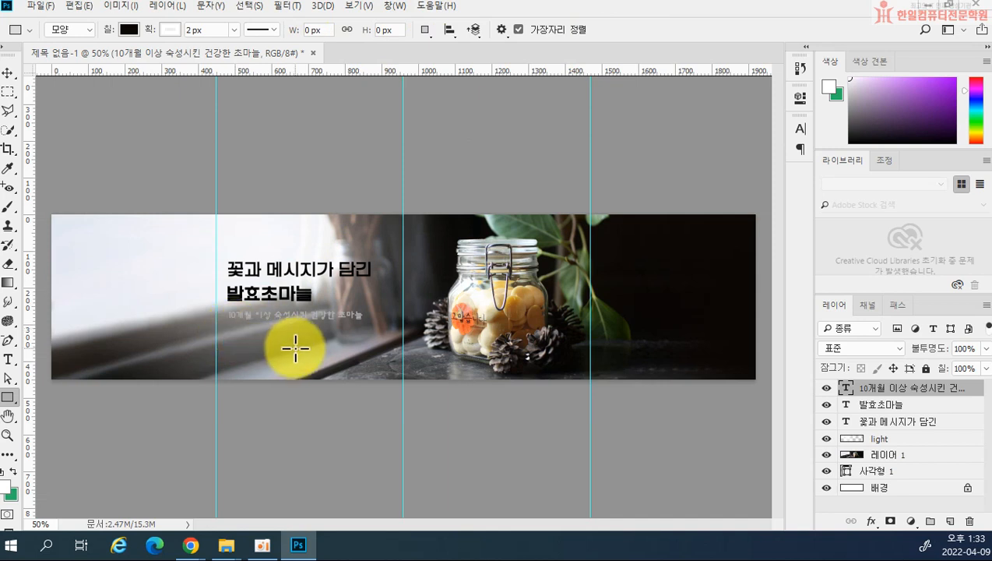
# - Create an 87 x 39 px rectangle just below the gray sub-line
pyautogui.click(233, 333)
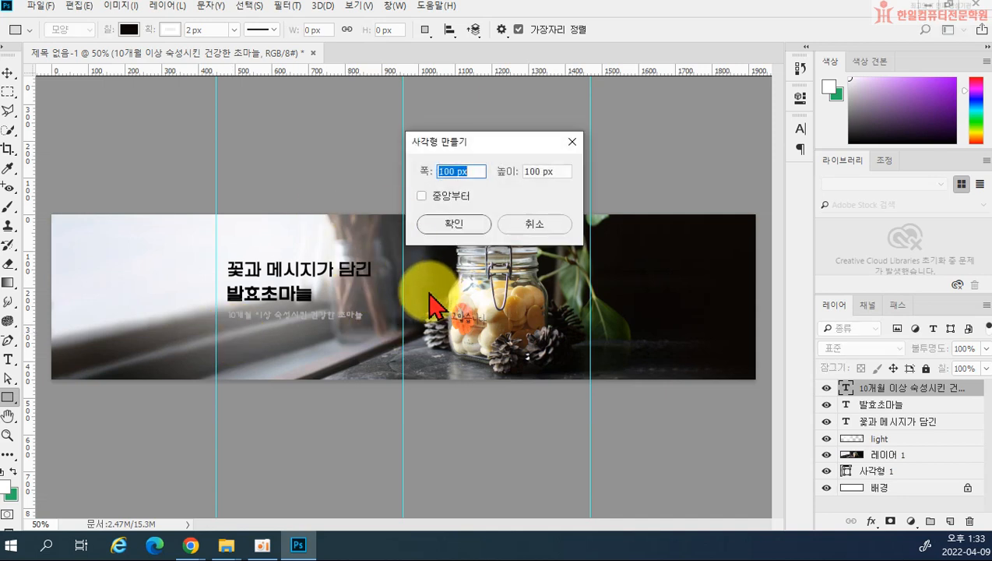
pyautogui.write('87')
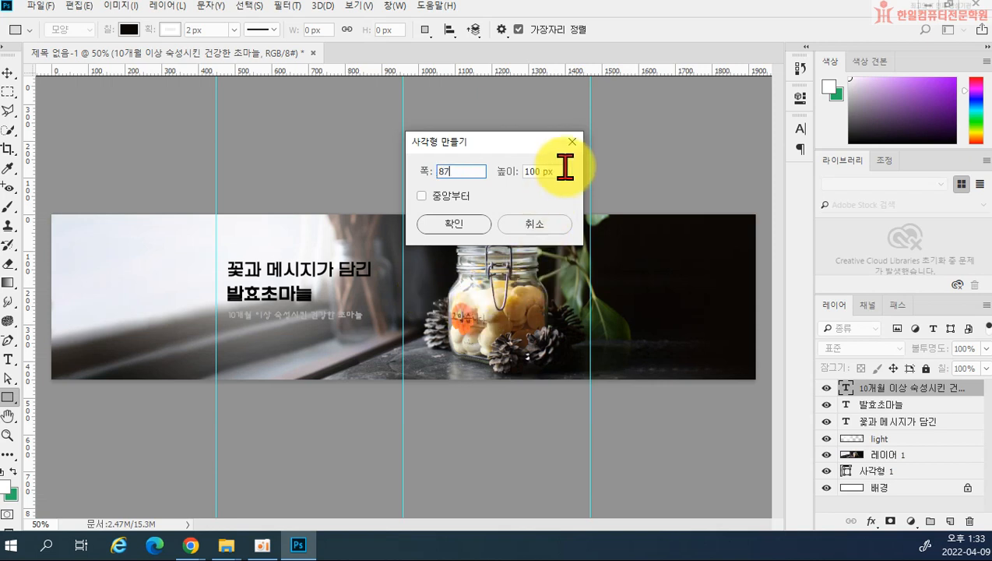
pyautogui.press('Tab')
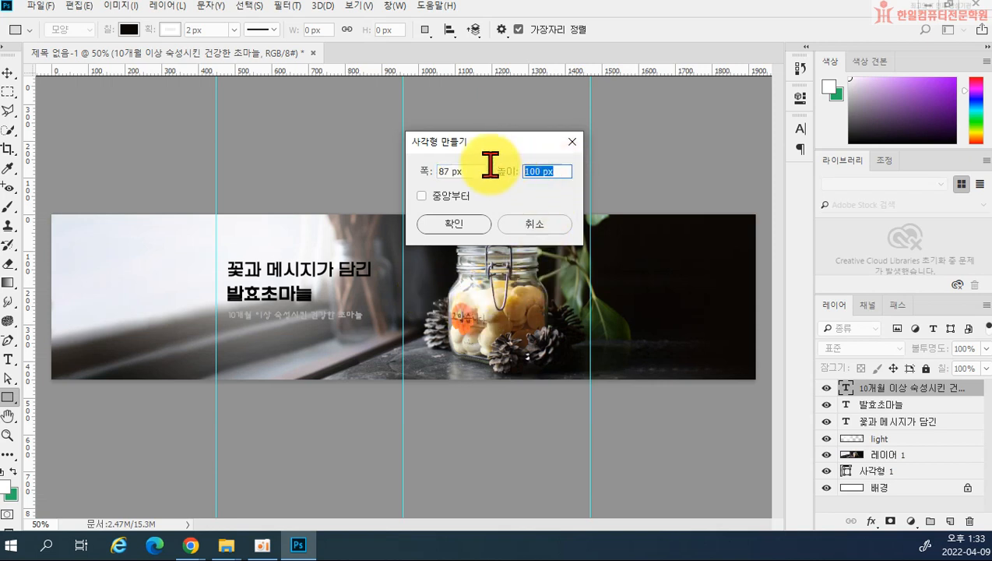
pyautogui.write('39')
pyautogui.press('Return')
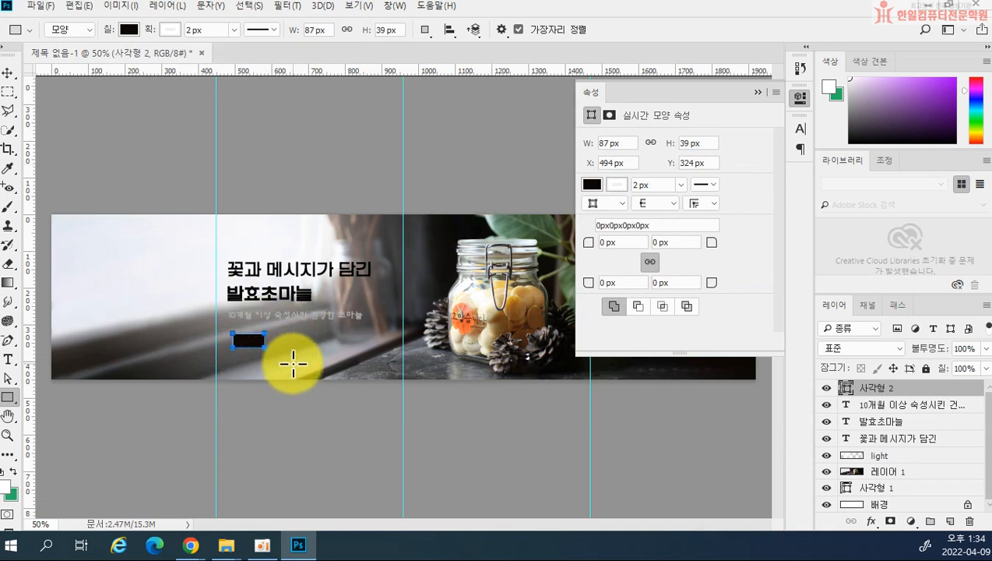
# - Move the small rectangle about 12 px left and 20 px up to align it under the sub-line, and close its properties
pyautogui.click(7, 73)
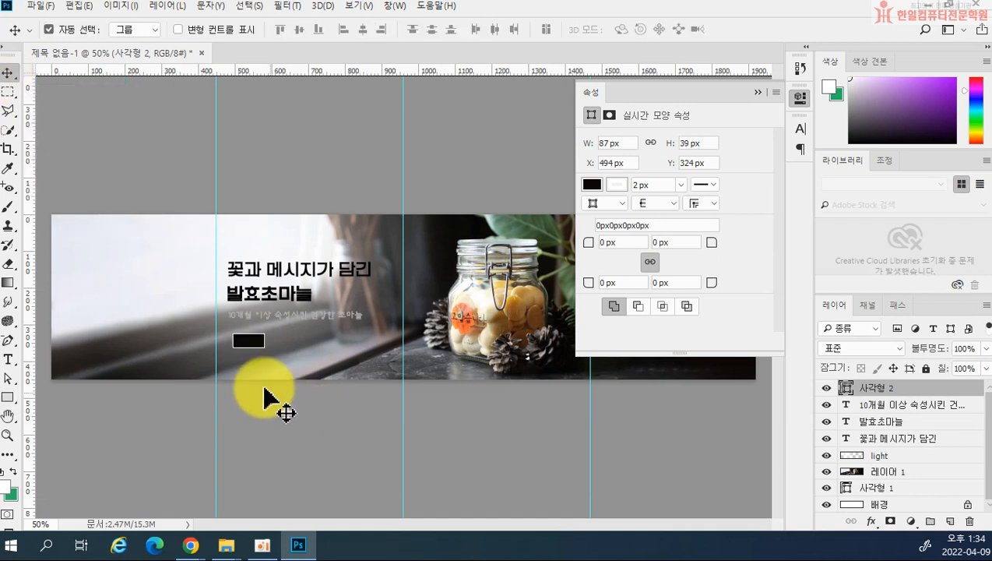
pyautogui.moveTo(249, 348); pyautogui.dragTo(245, 338)
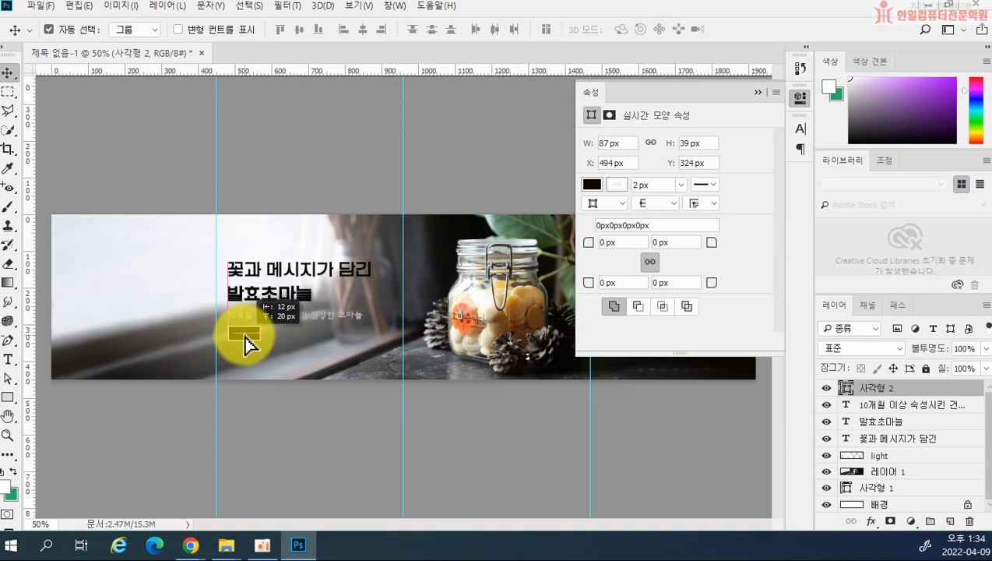
pyautogui.moveTo(247, 342); pyautogui.dragTo(248, 343)
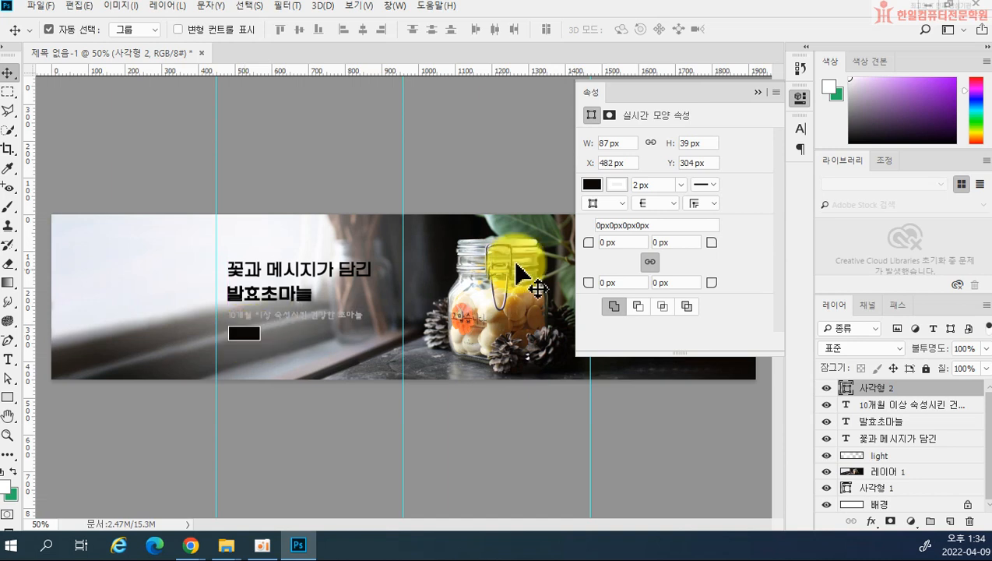
pyautogui.click(757, 91)
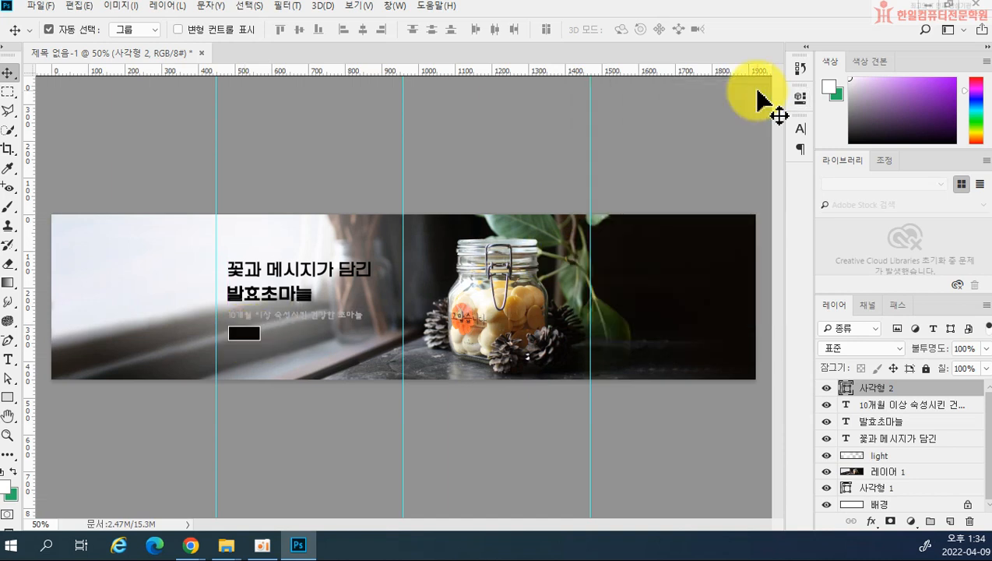
# - Set the small rectangle layer's opacity to 50%
pyautogui.click(965, 348)
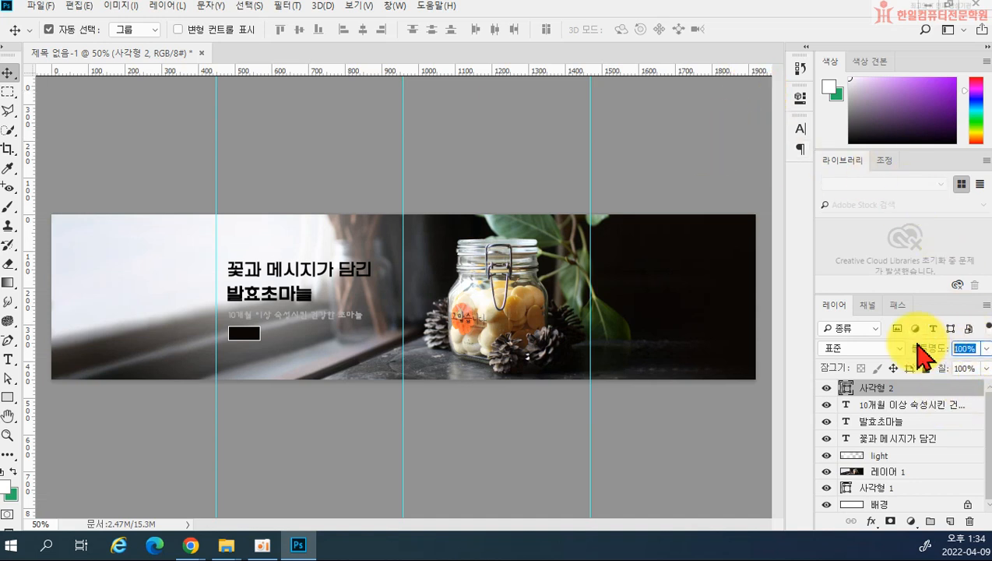
pyautogui.write('50')
pyautogui.press('Return')
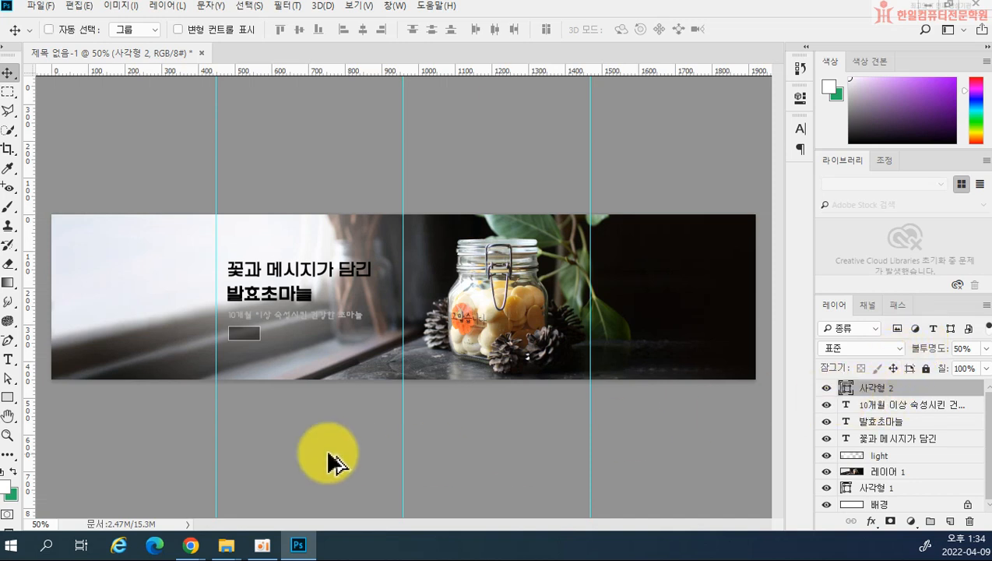
# - Delete the small 87 x 39 px rectangle
pyautogui.press('0')
pyautogui.moveTo(302, 371); pyautogui.dragTo(289, 361)
pyautogui.press('Delete')
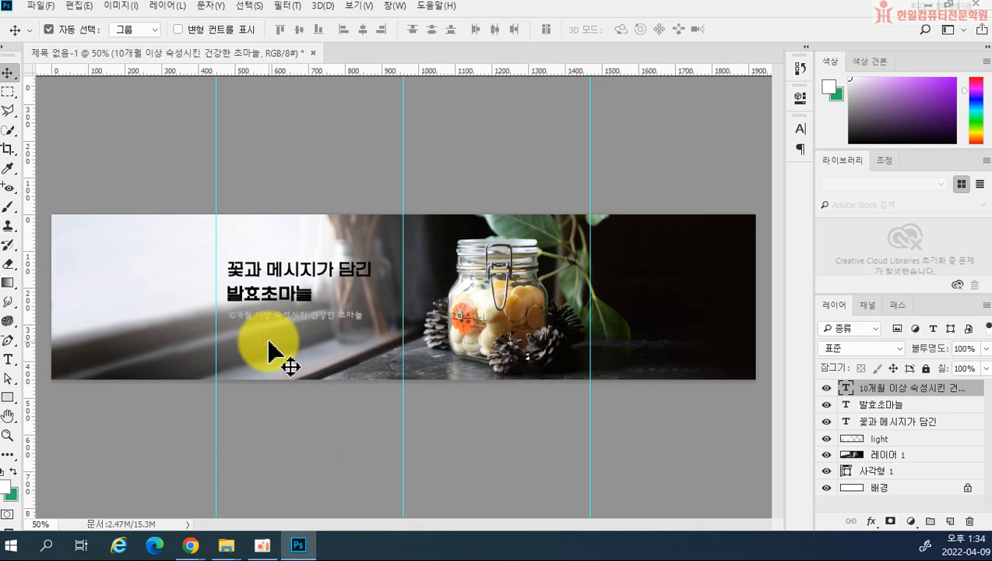
# - Draw a rectangle about 150 x 50 px just below the gray sub-line
pyautogui.click(7, 396)
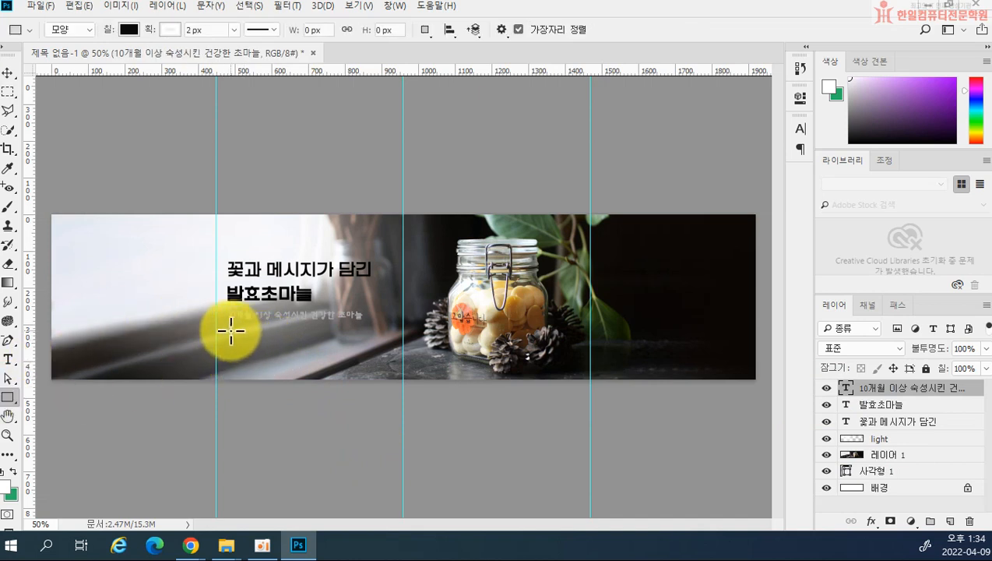
pyautogui.moveTo(231, 329); pyautogui.dragTo(289, 347)
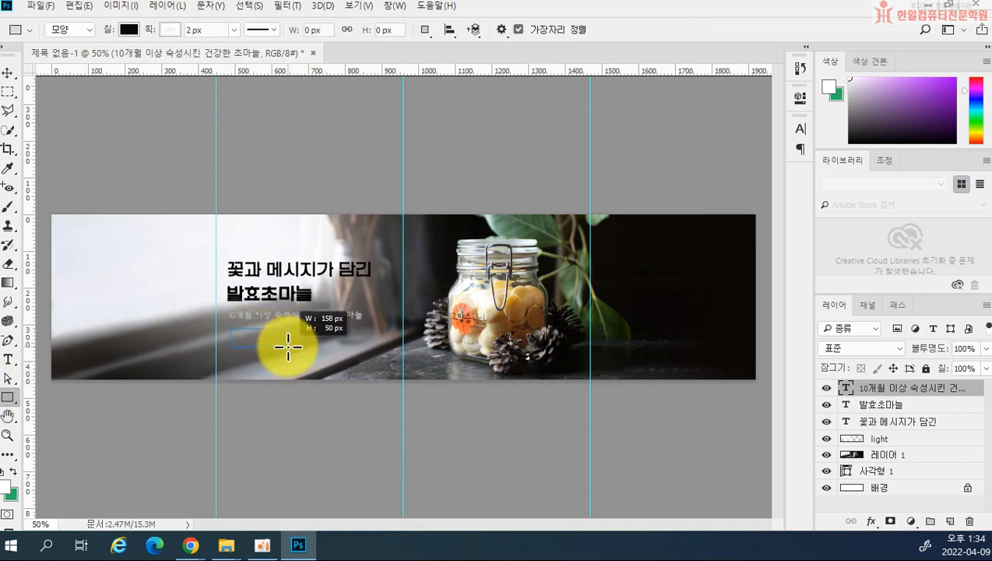
pyautogui.moveTo(288, 346); pyautogui.dragTo(285, 345)
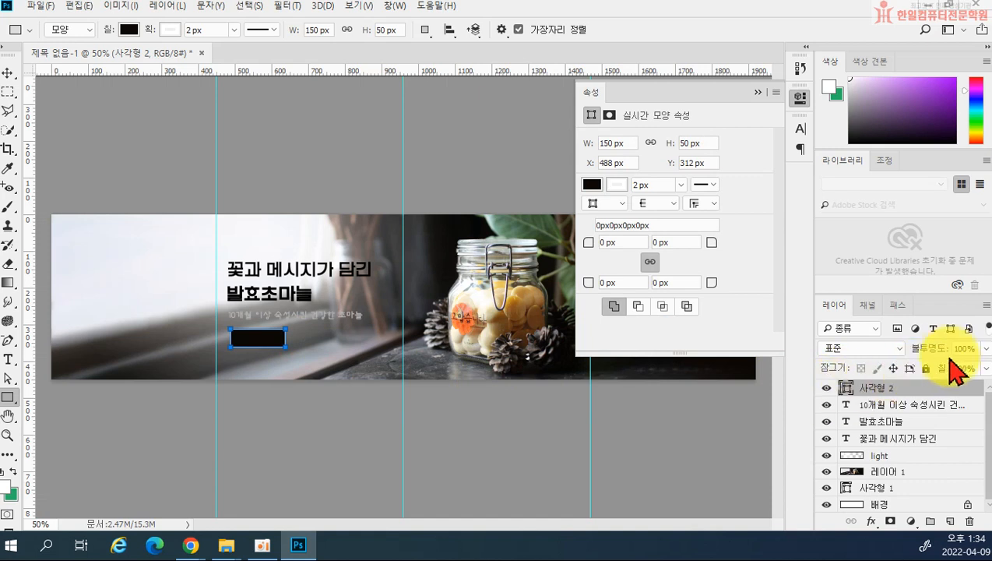
# - Set the 150 x 50 px rectangle layer's opacity to 50%
pyautogui.moveTo(953, 355); pyautogui.dragTo(954, 354)
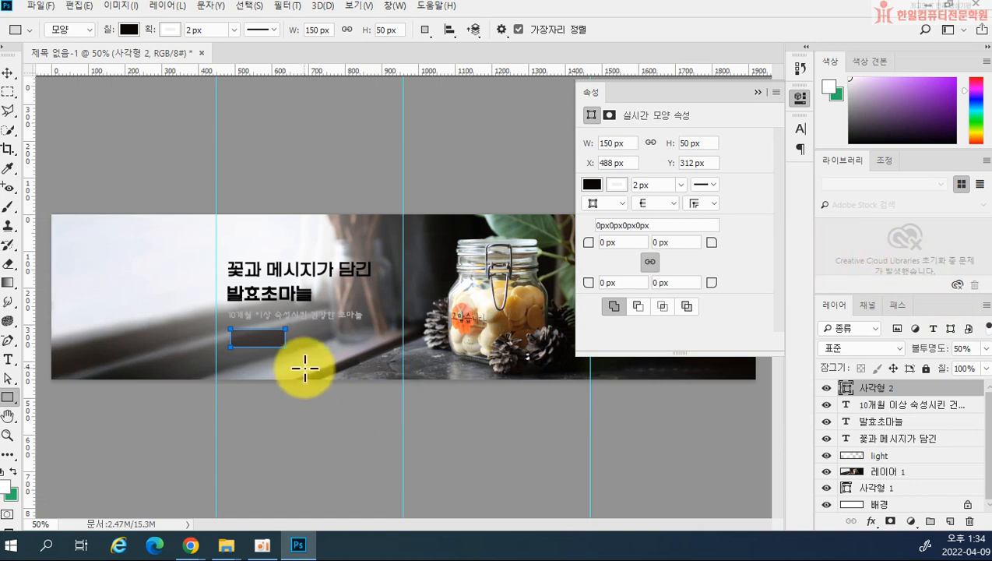
pyautogui.press('Return')
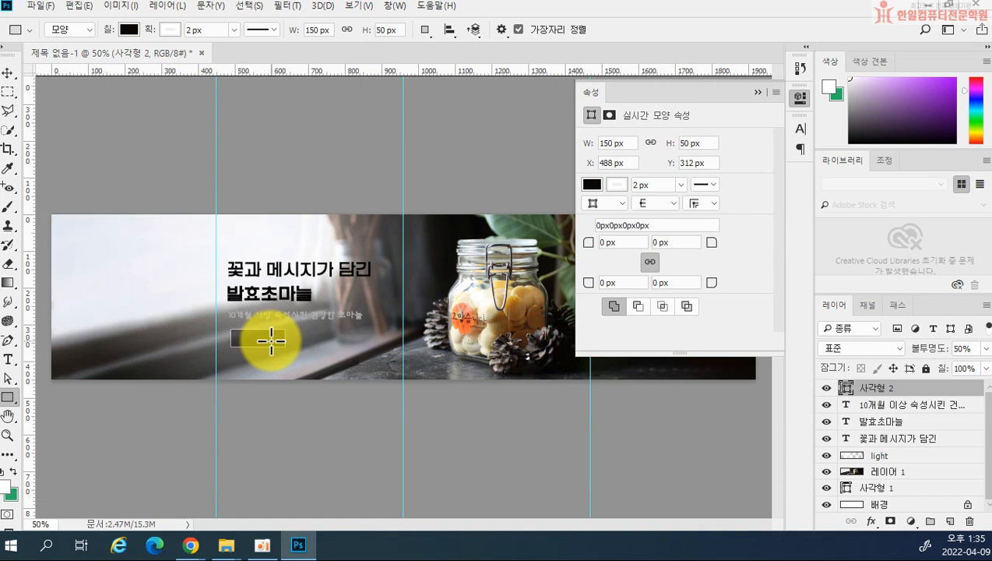
# - Restore the rectangle layer's opacity to 100% and set its fill to 50%
pyautogui.click(985, 349)
pyautogui.moveTo(950, 369); pyautogui.dragTo(989, 377)
pyautogui.doubleClick(966, 368)
pyautogui.write('50')
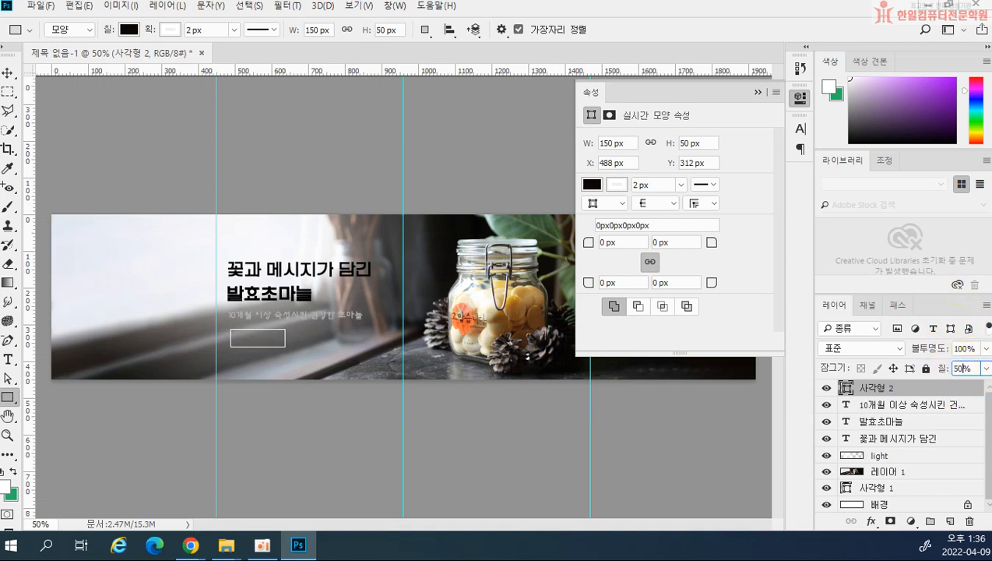
pyautogui.click(950, 378)
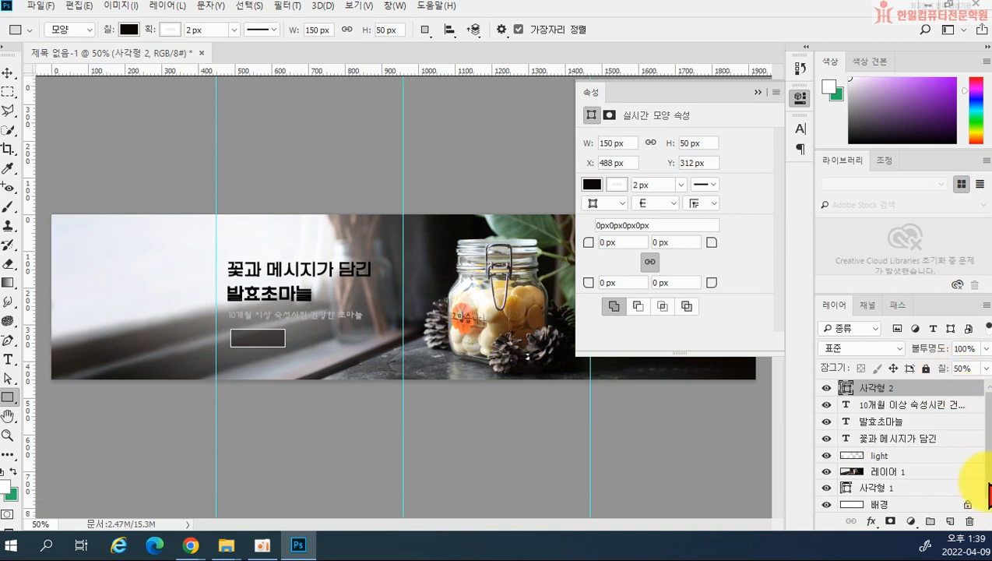
# - Set the Type tool's font to 돋움 for the button label
pyautogui.click(7, 359)
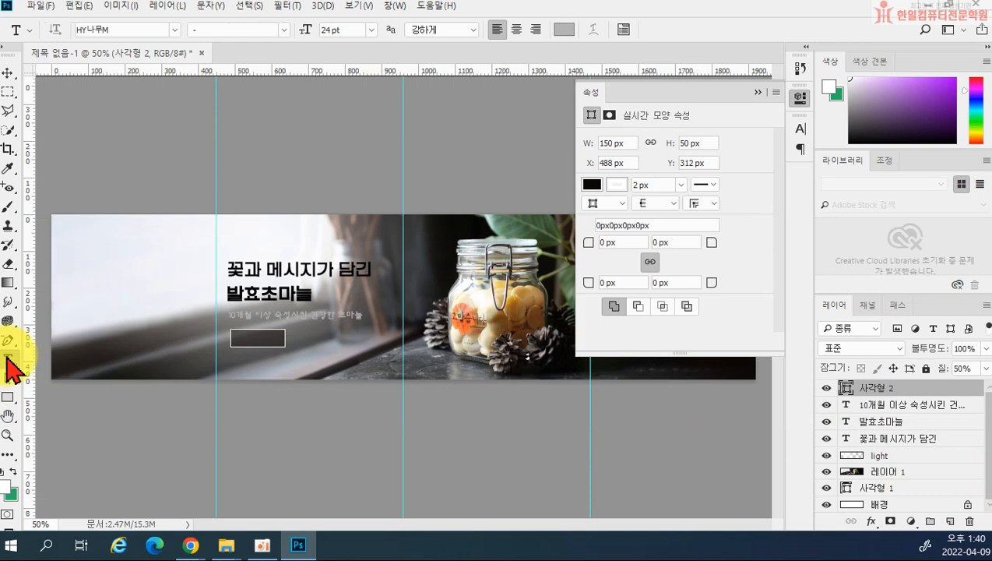
pyautogui.click(174, 29)
pyautogui.scroll(-5, 156, 377)
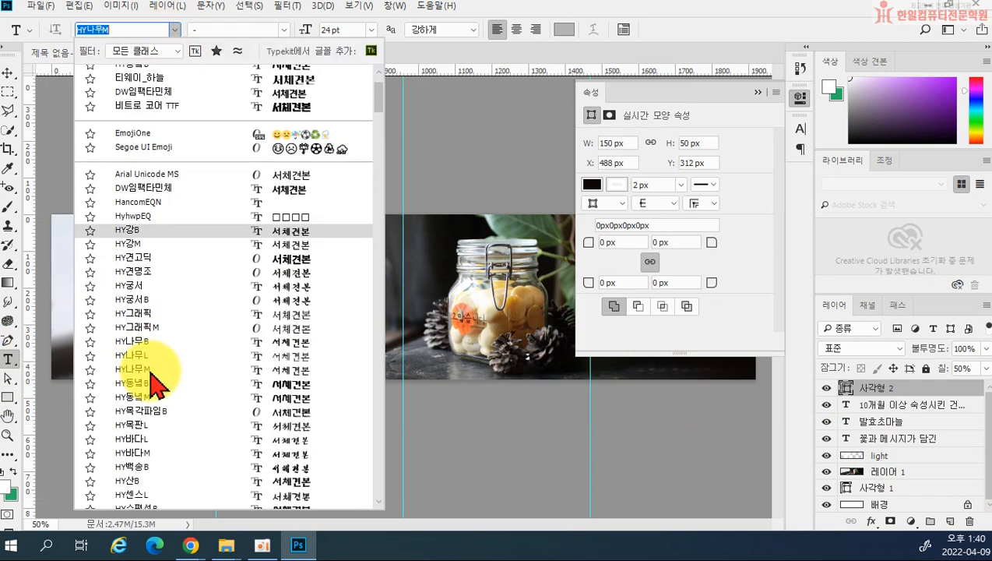
pyautogui.scroll(-10, 160, 381)
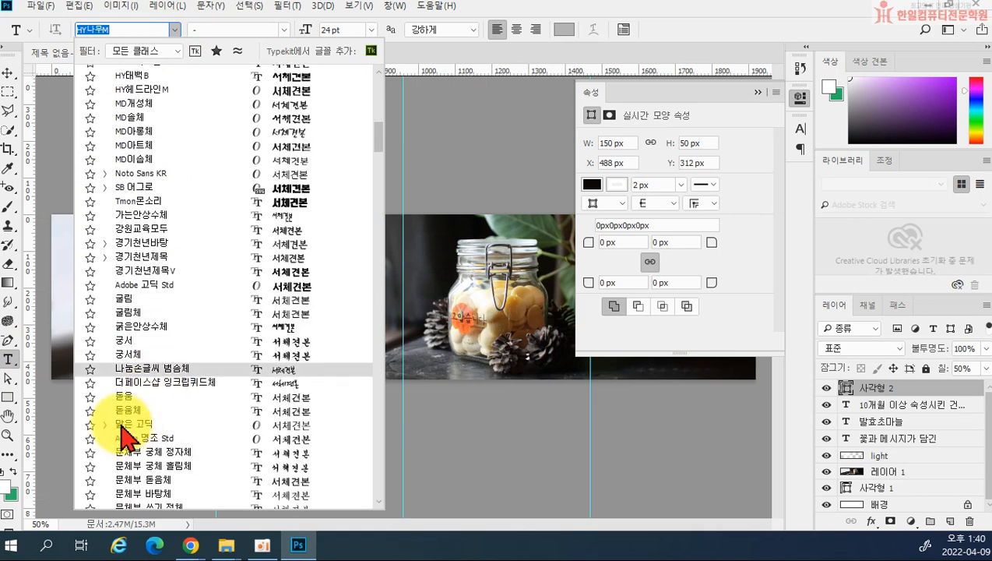
pyautogui.scroll(-1, 171, 385)
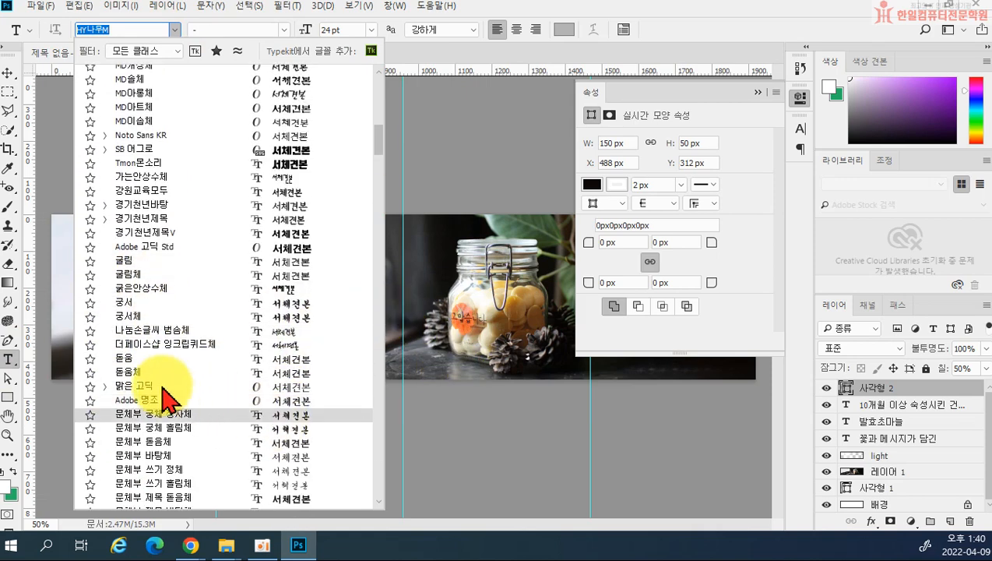
pyautogui.click(152, 360)
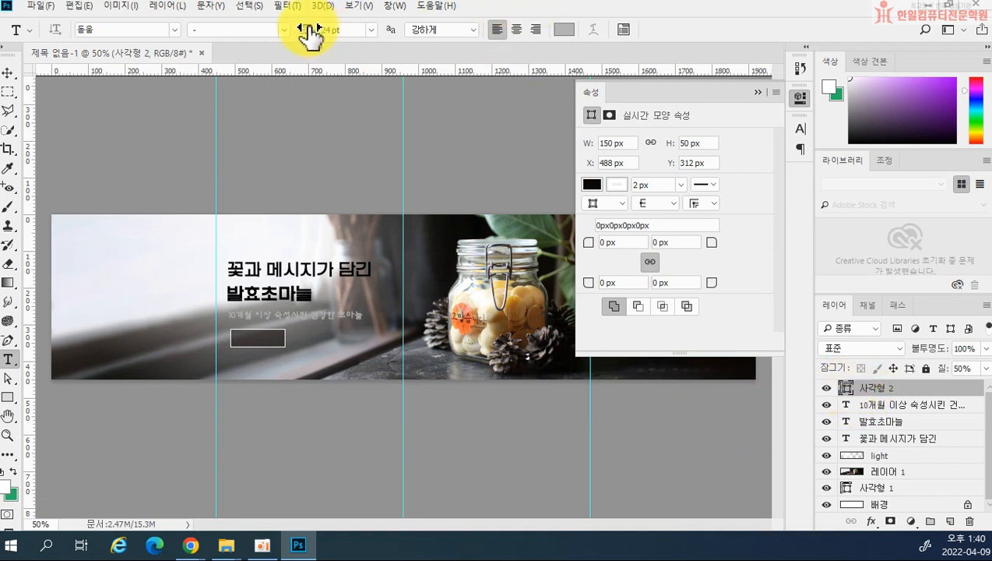
# - Set the Type tool's size to 12 pt and its text color to white (#ffffff)
pyautogui.click(370, 31)
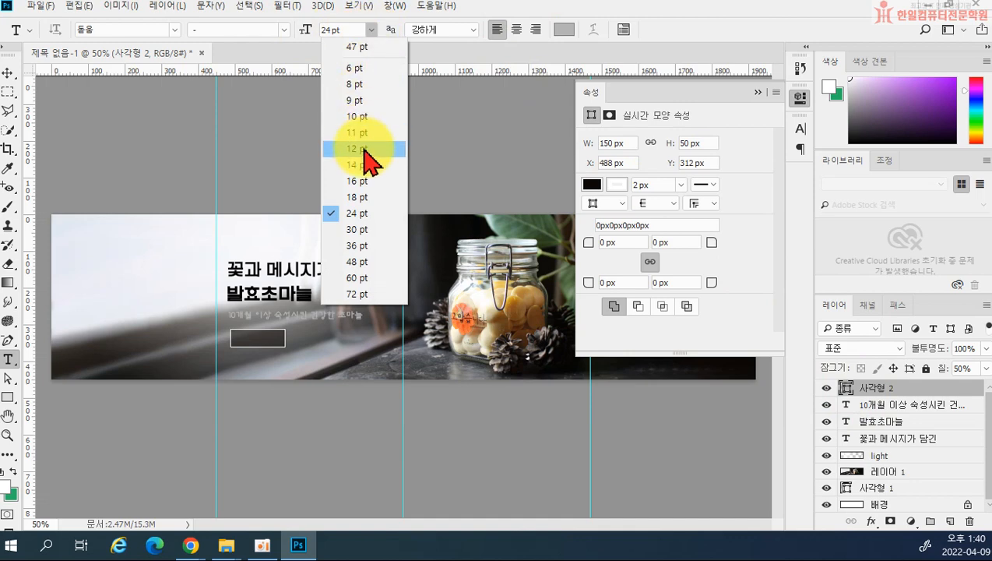
pyautogui.click(364, 140)
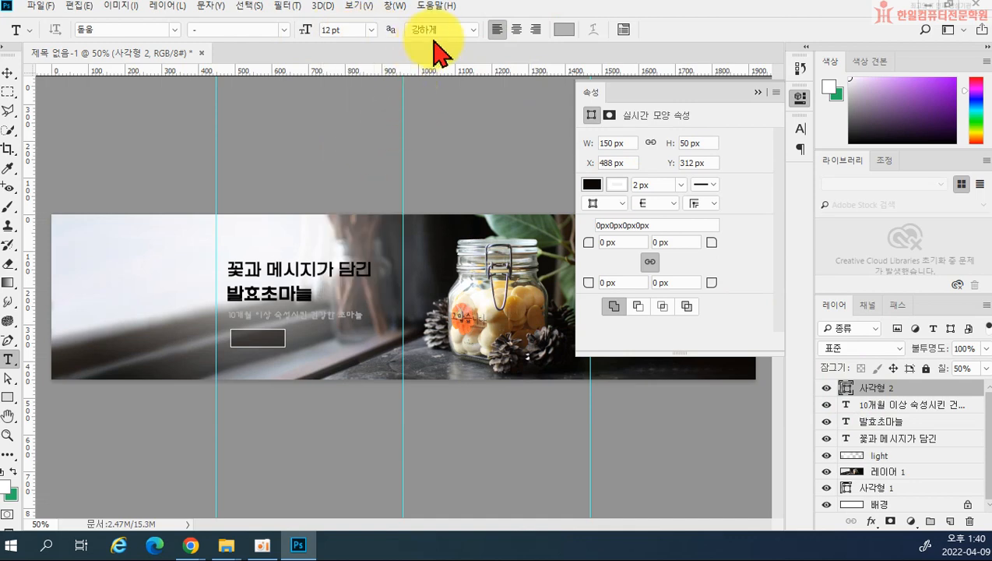
pyautogui.click(564, 29)
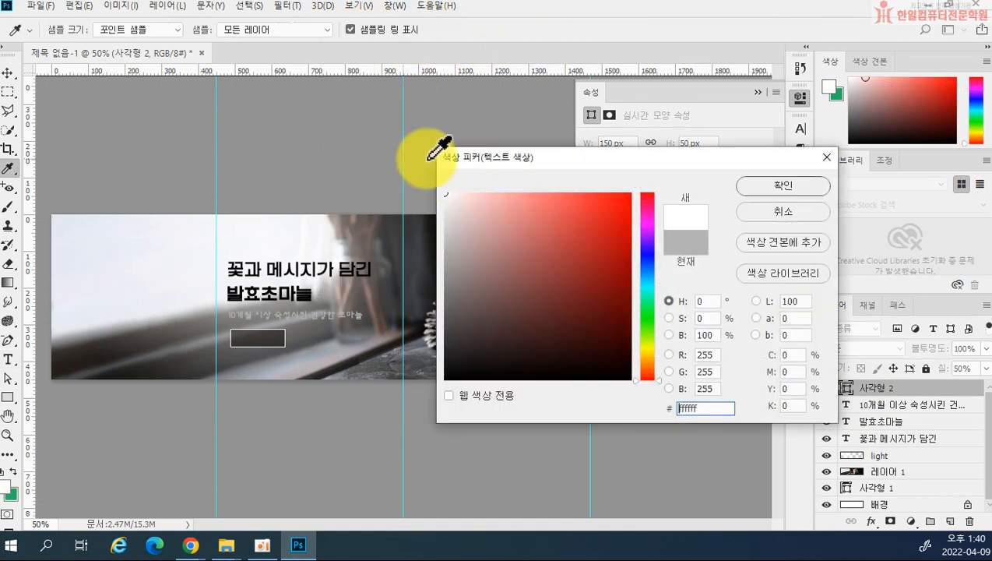
pyautogui.click(782, 187)
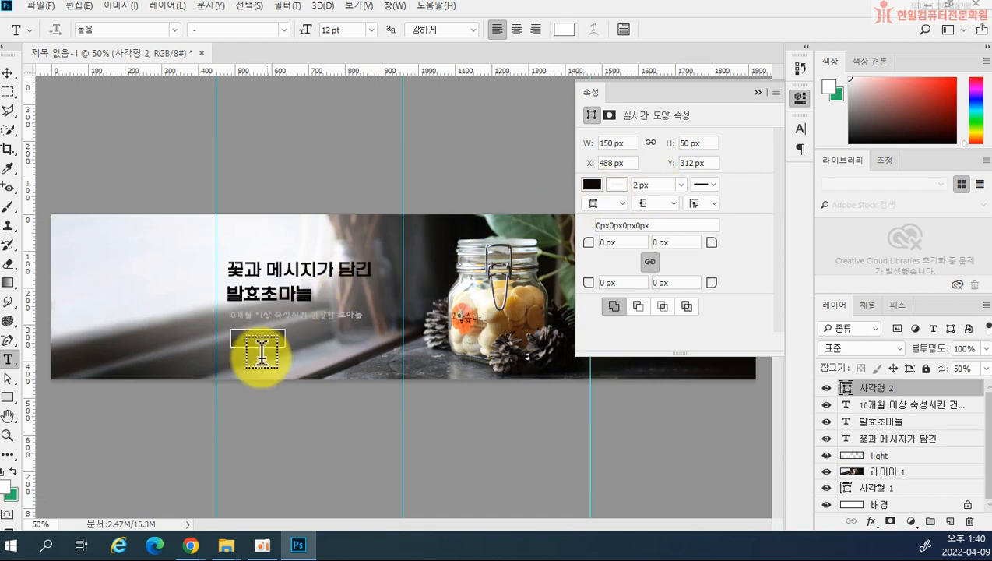
# - Add the text 쇼핑하기 inside the outlined rectangle below the gray sub-line
pyautogui.click(237, 336)
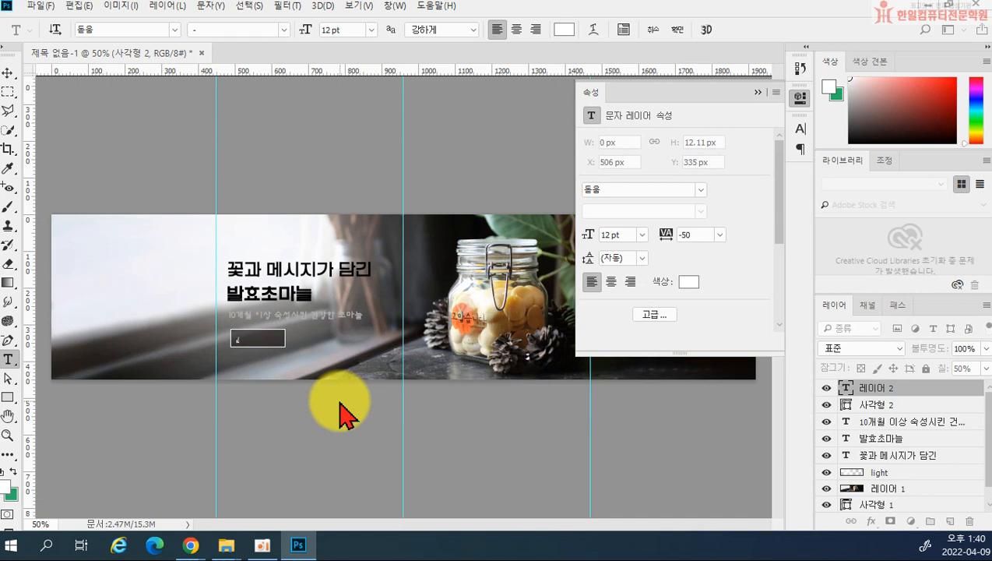
pyautogui.write('product')
pyautogui.press('BackSpace')
pyautogui.press('BackSpace')
pyautogui.press('BackSpace')
pyautogui.press('BackSpace')
pyautogui.press('BackSpace')
pyautogui.press('BackSpace')
pyautogui.press('BackSpace')
pyautogui.press('BackSpace')
pyautogui.press('BackSpace')
pyautogui.write('쇼핑하기')
pyautogui.click(338, 406)
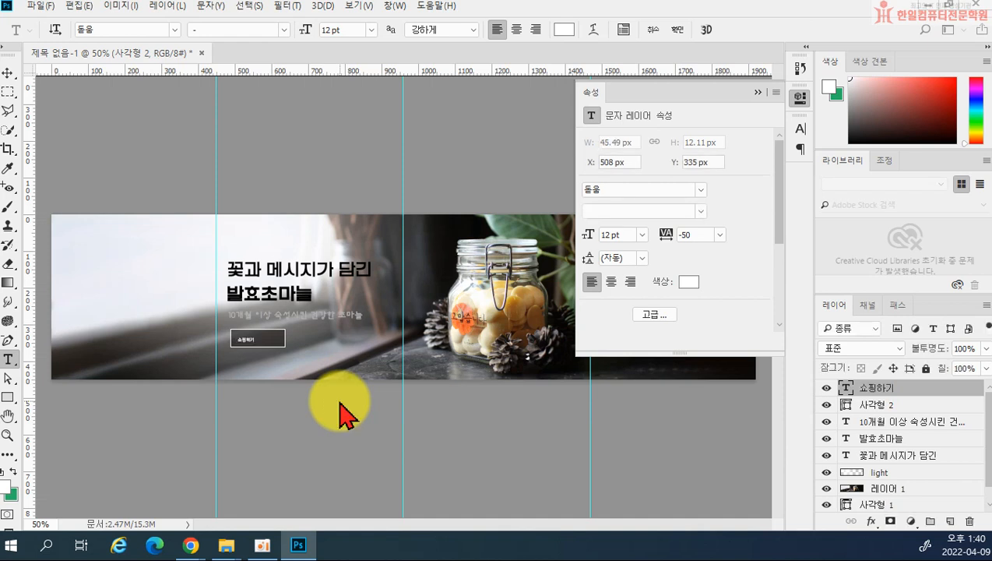
# - Try 18 pt and 30 pt for the 쇼핑하기 label, then set its size to 24 pt
pyautogui.click(370, 30)
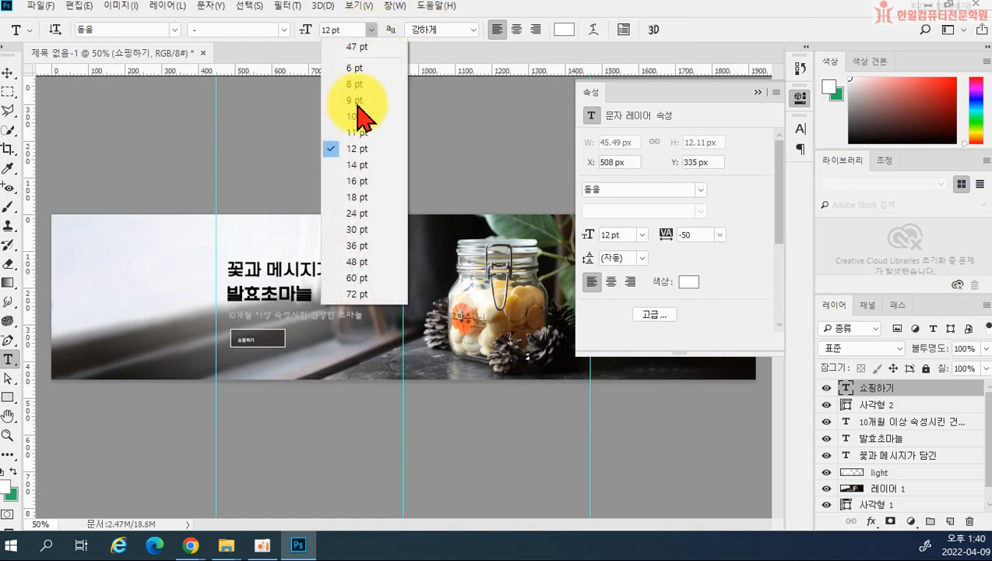
pyautogui.click(347, 201)
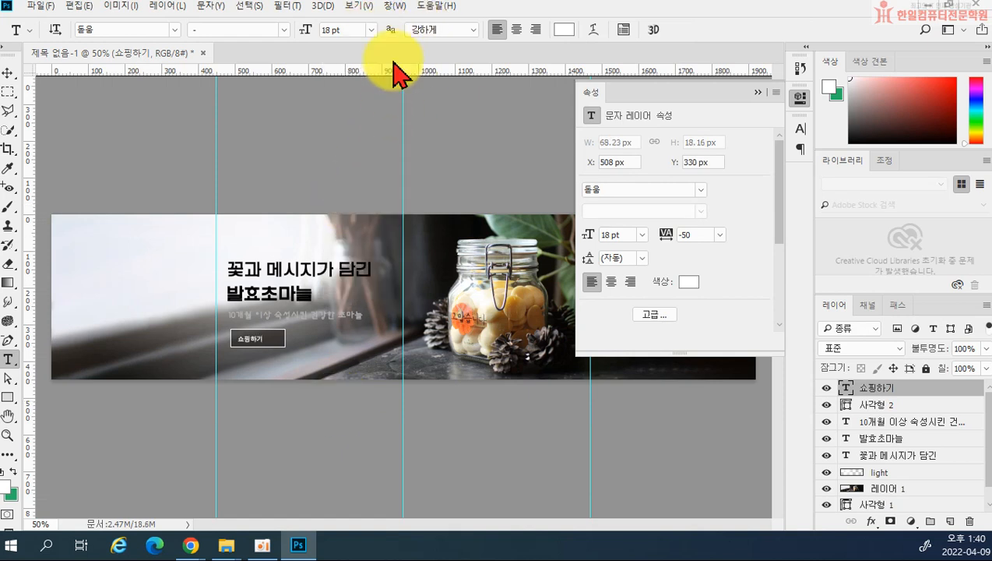
pyautogui.click(371, 29)
pyautogui.click(362, 229)
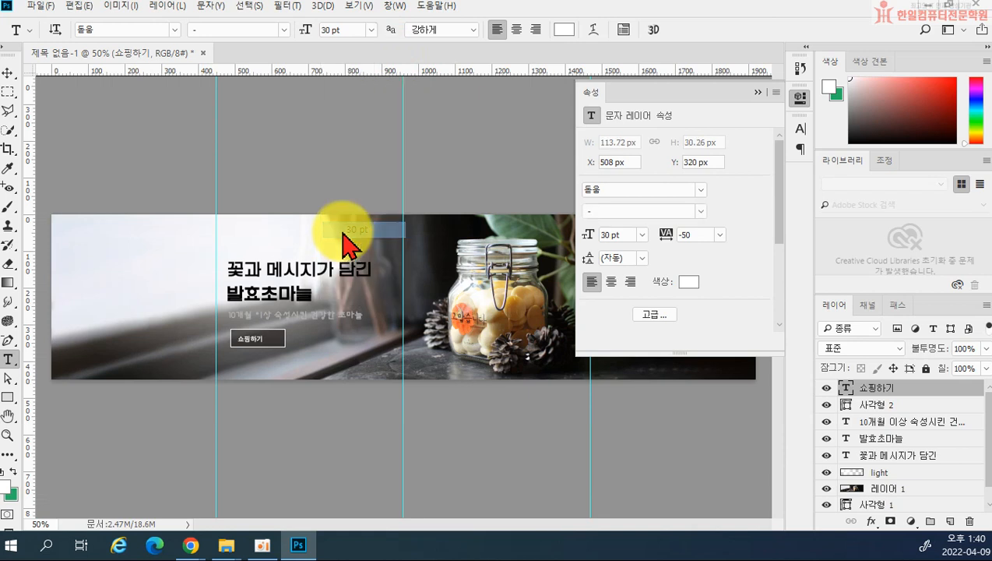
pyautogui.click(371, 30)
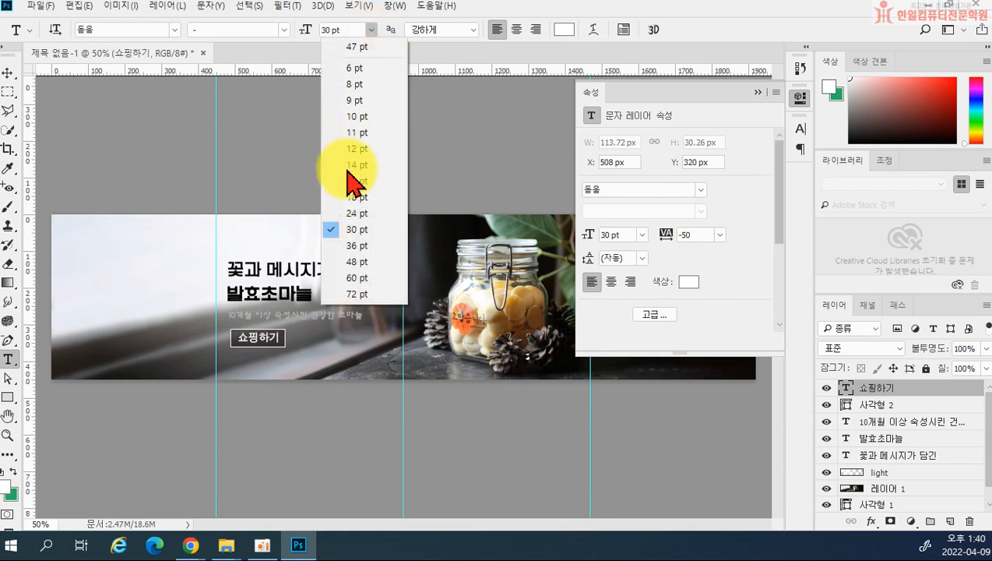
pyautogui.click(355, 214)
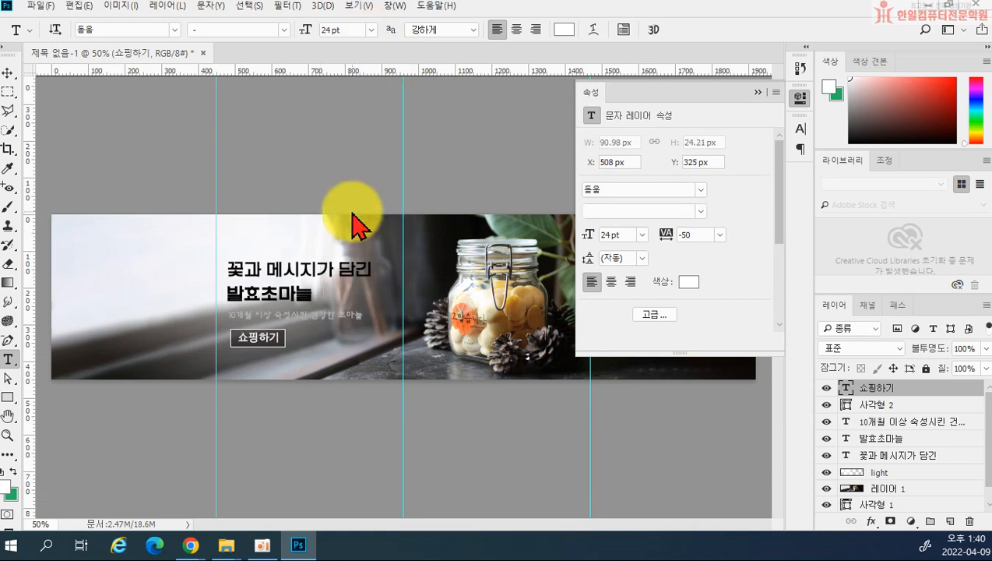
# - Move the 쇼핑하기 label to the middle of the button and align its vertical center with the rectangle's
pyautogui.click(8, 72)
pyautogui.moveTo(267, 338); pyautogui.dragTo(265, 343)
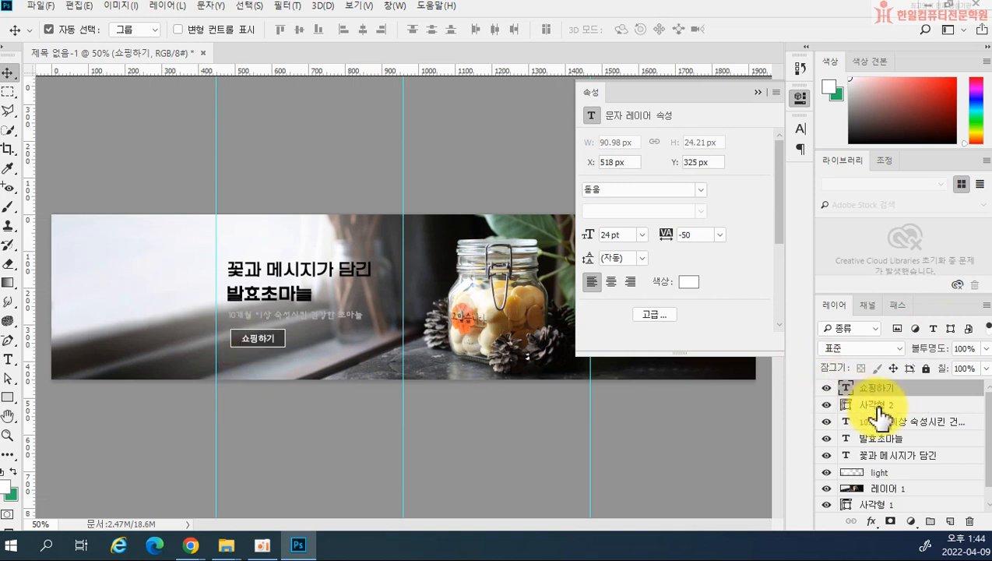
pyautogui.click(882, 404)
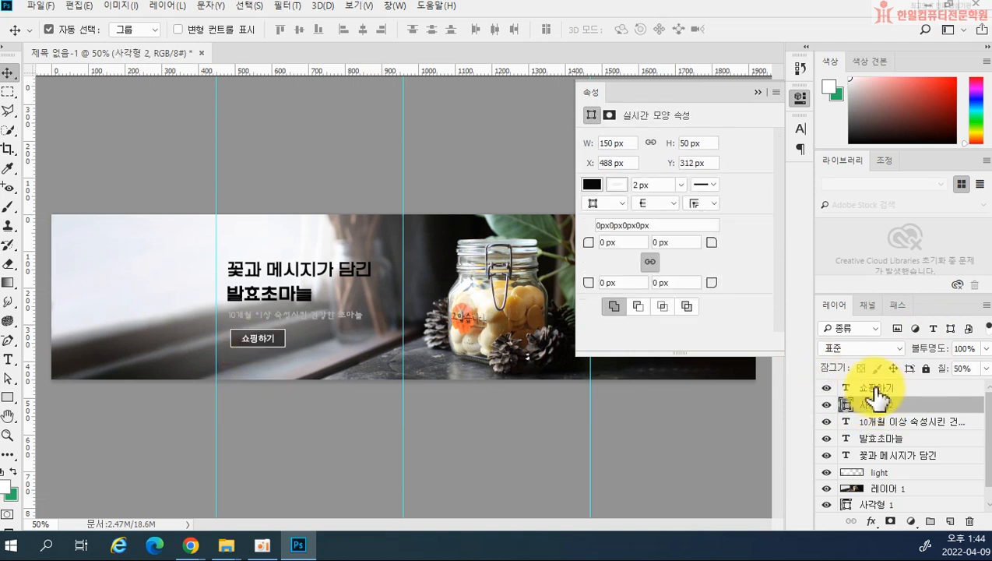
pyautogui.keyDown('shift'); pyautogui.click(876, 387); pyautogui.keyUp('shift')
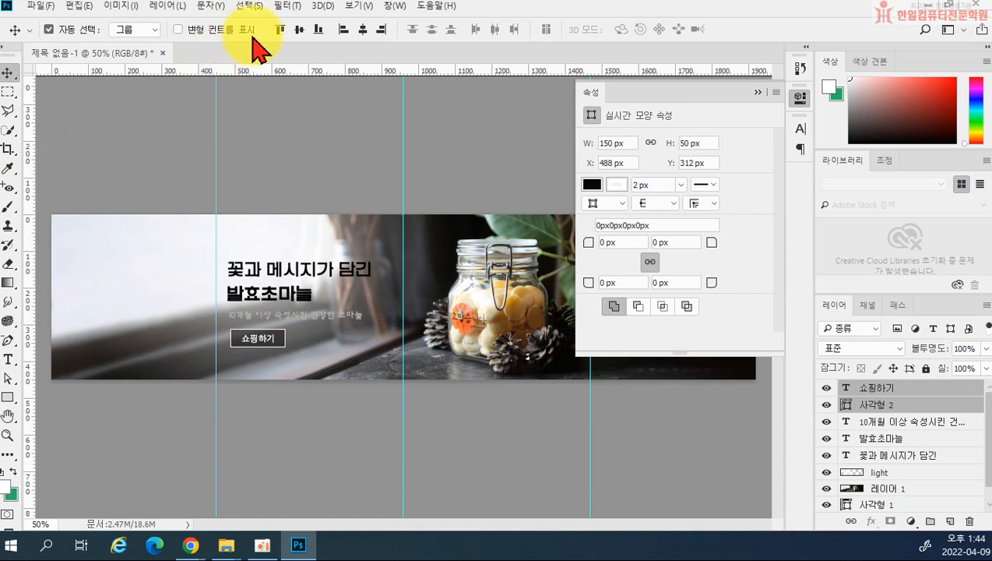
pyautogui.click(299, 30)
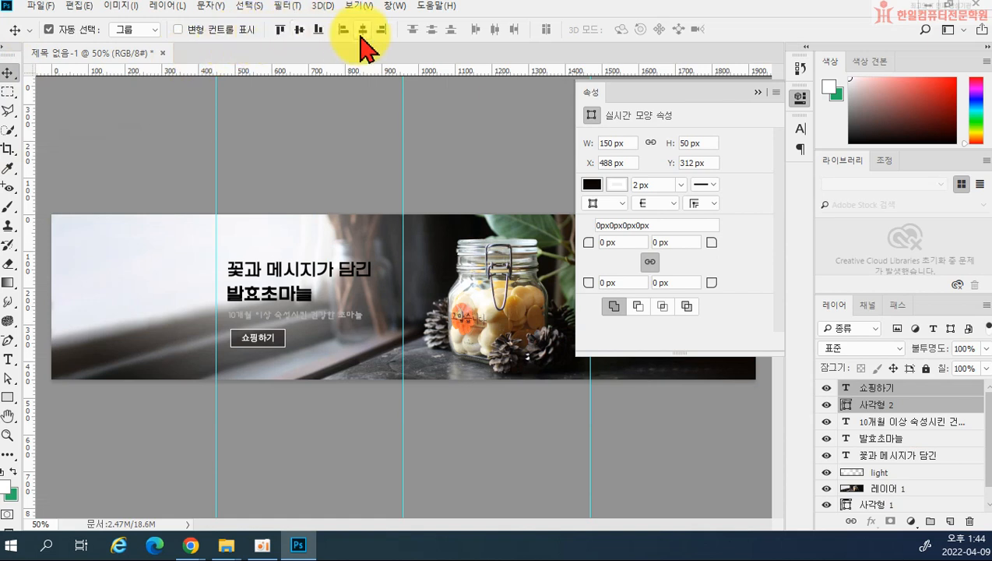
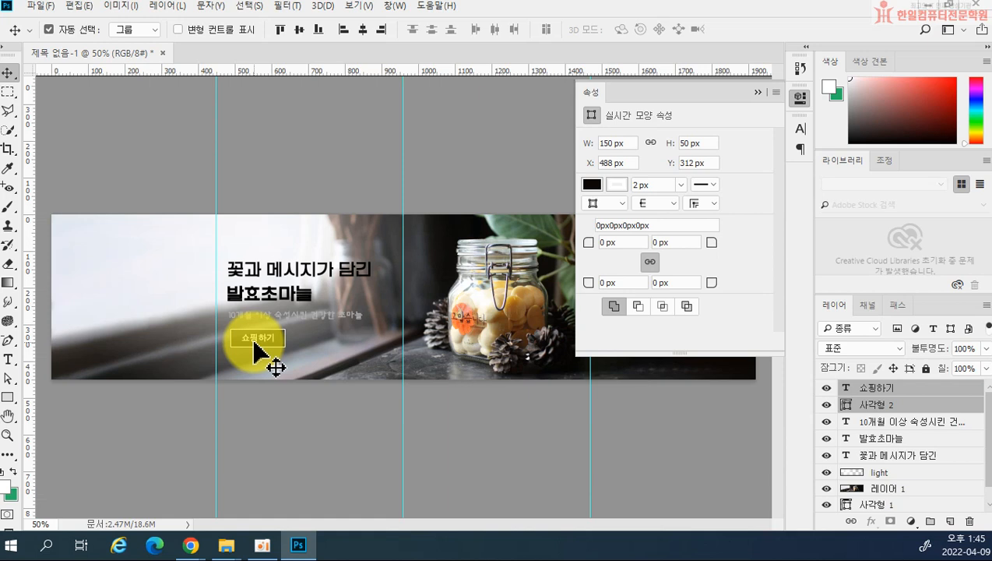
pyautogui.keyDown('ctrl'); pyautogui.click(939, 404); pyautogui.keyUp('ctrl')
pyautogui.keyDown('ctrl'); pyautogui.click(925, 407); pyautogui.keyUp('ctrl')
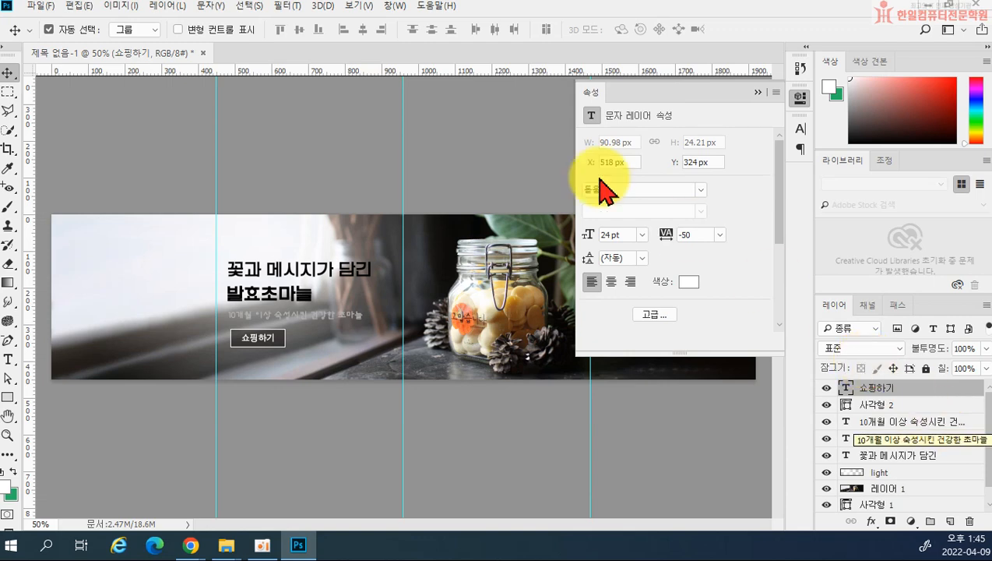
# - Save the banner as the Photoshop file 메인이미지발효초마늘 in the desktop's 스마트스토어 folder
pyautogui.click(41, 6)
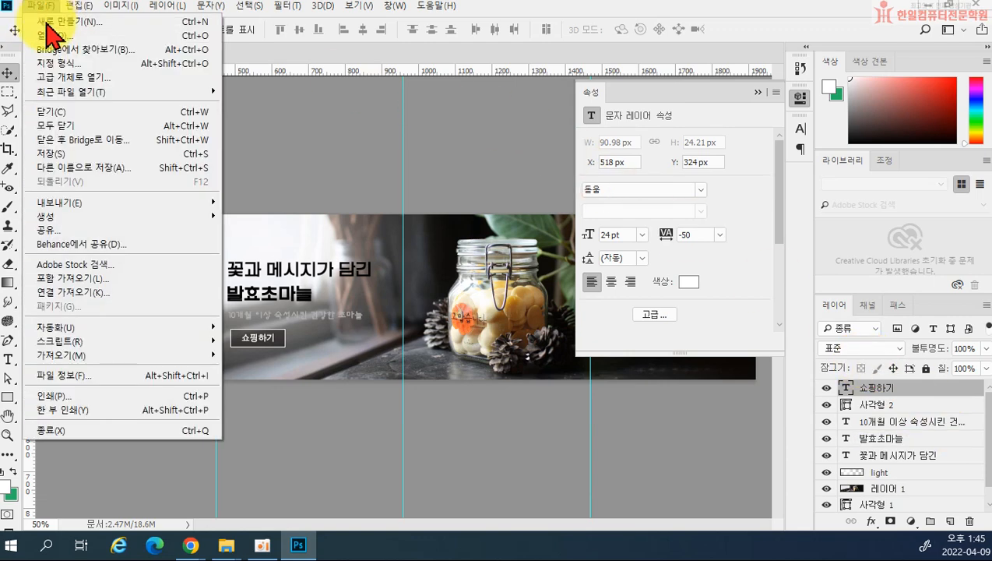
pyautogui.click(92, 156)
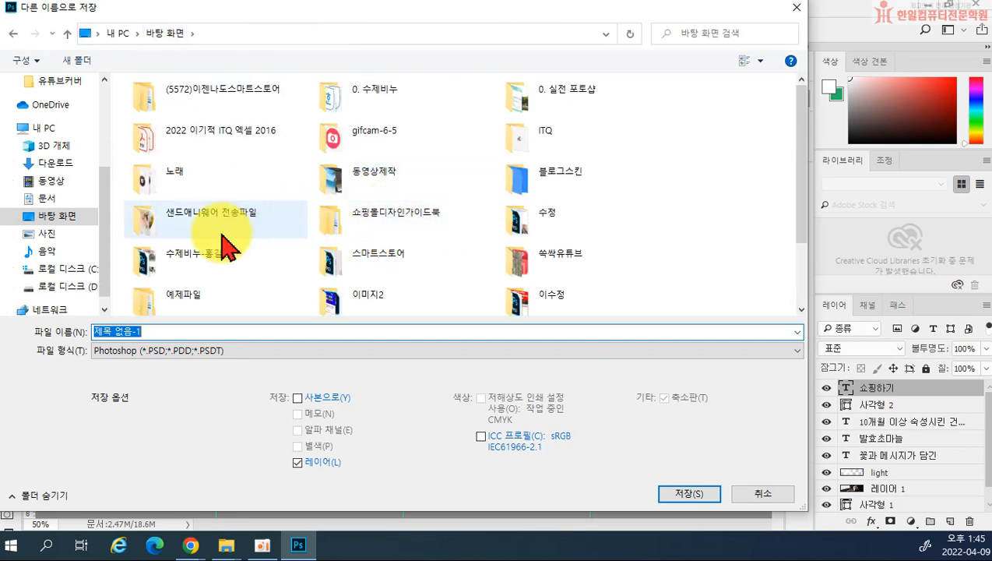
pyautogui.click(388, 262)
pyautogui.doubleClick(389, 262)
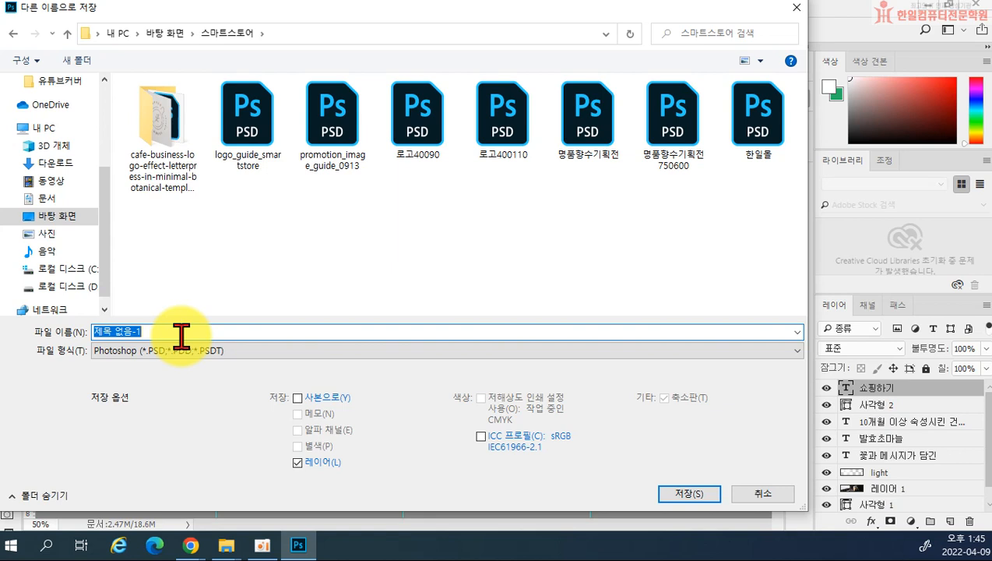
pyautogui.write('p')
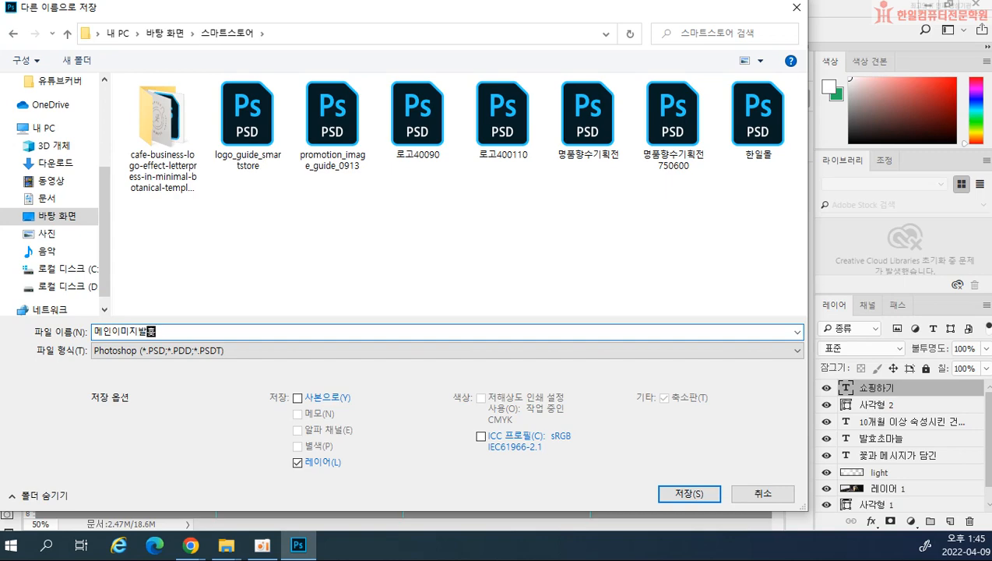
pyautogui.press('Return')
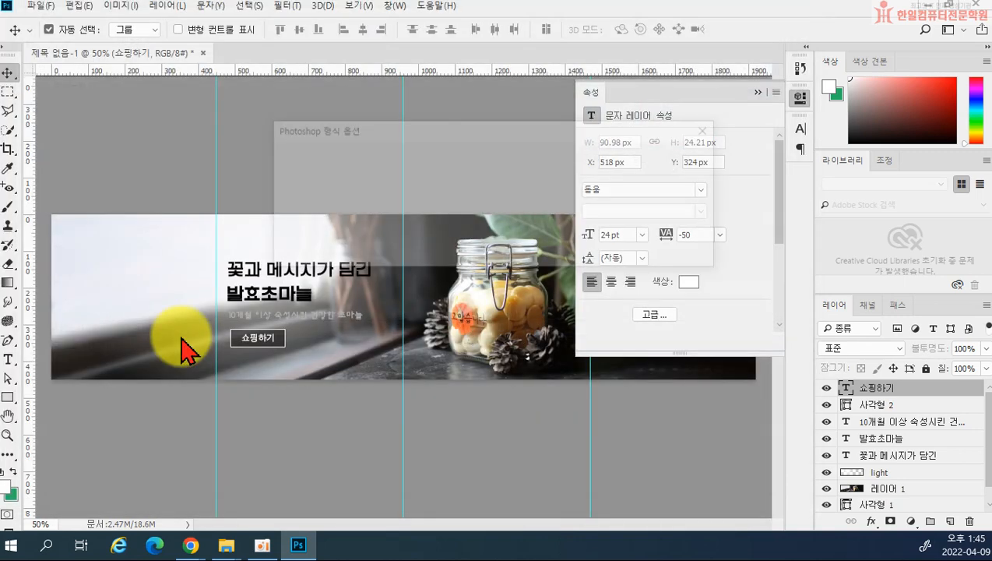
pyautogui.click(690, 164)
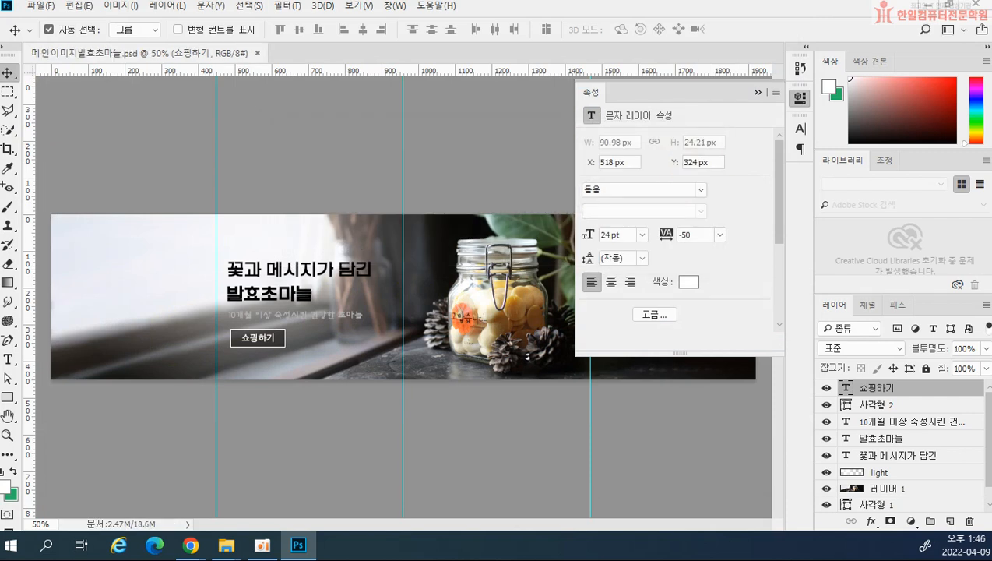
# - Save a JPEG copy of the banner as 메인이미지발효초마늘 in the 스마트스토어 folder, at quality 12 with the standard baseline format
pyautogui.click(39, 6)
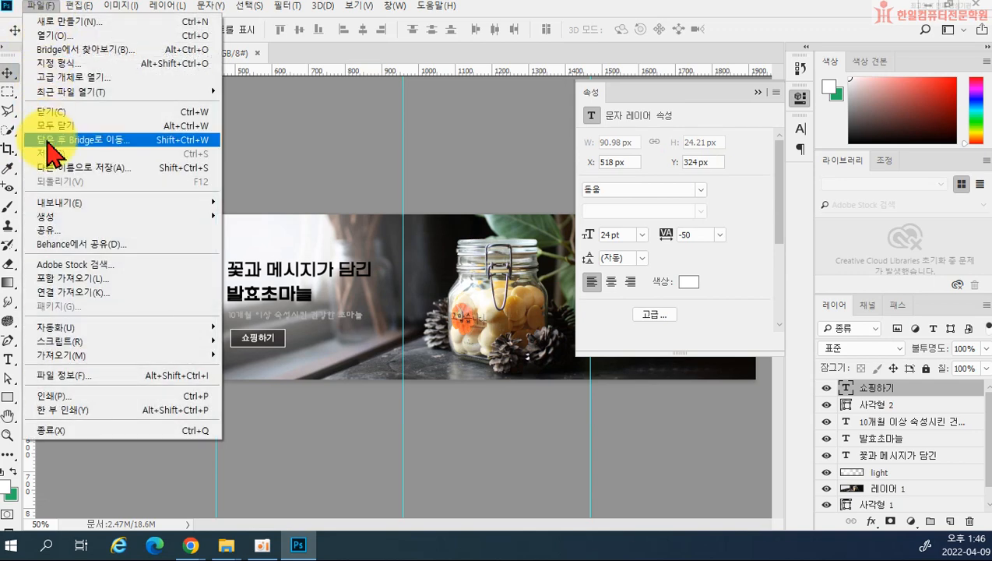
pyautogui.click(63, 164)
pyautogui.click(214, 352)
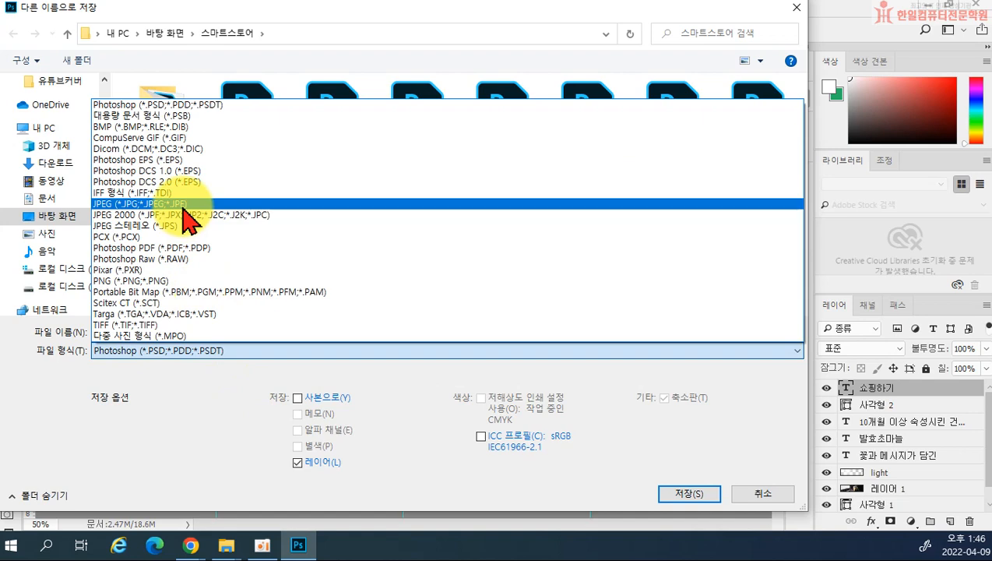
pyautogui.click(185, 205)
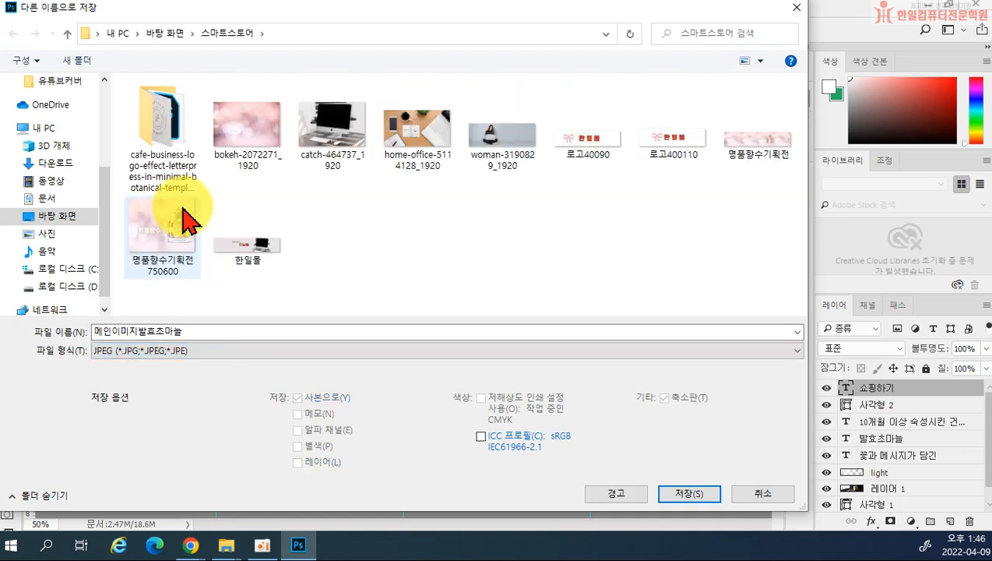
pyautogui.click(689, 495)
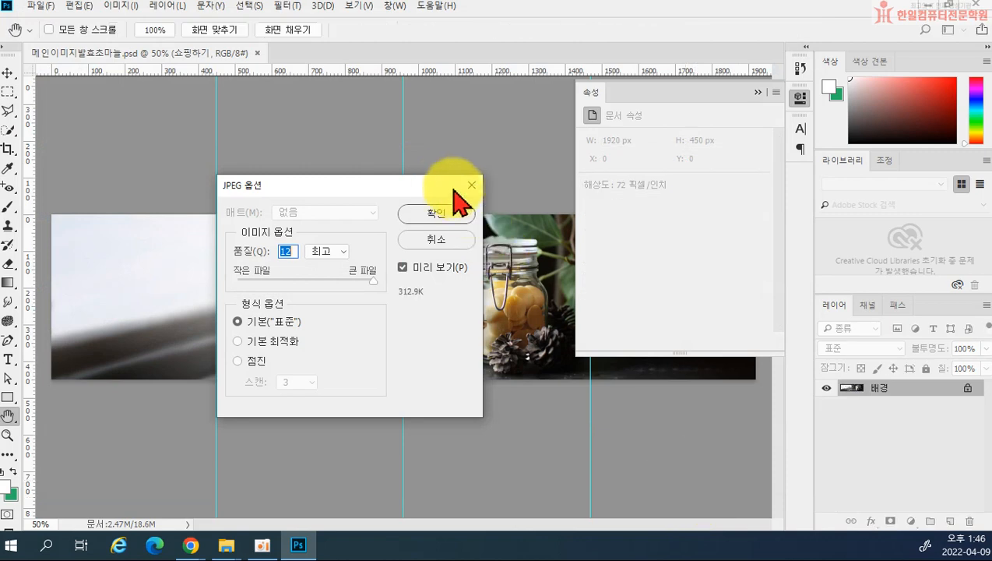
pyautogui.click(439, 221)
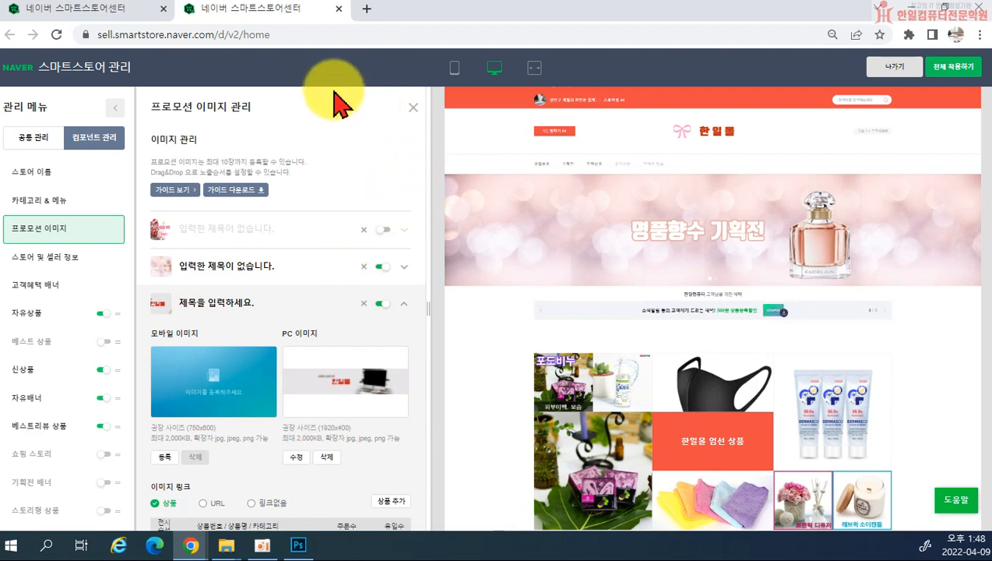
# - In Chrome, close the Smart Store promotion image management tab and leave without saving its changes
pyautogui.click(338, 8)
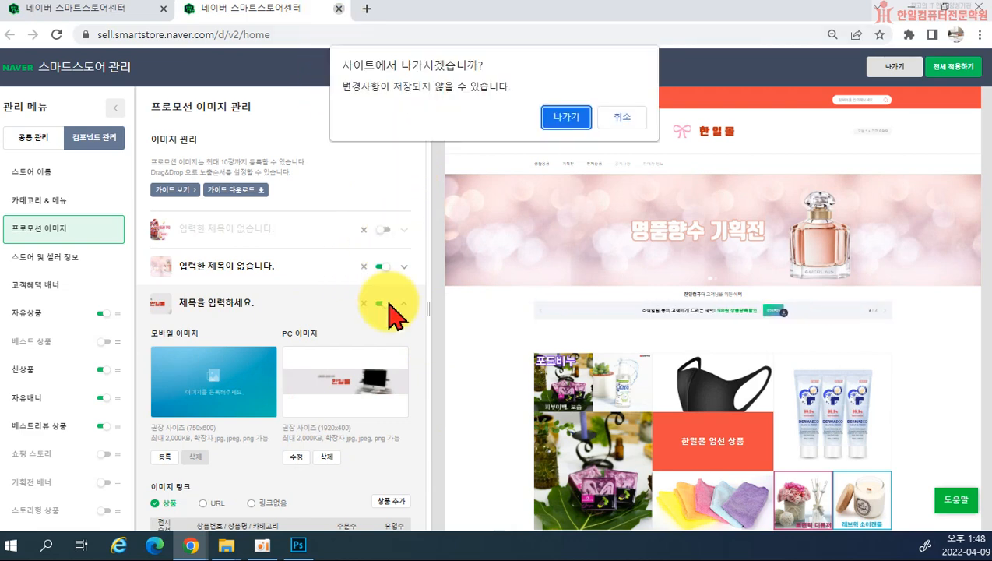
pyautogui.click(566, 121)
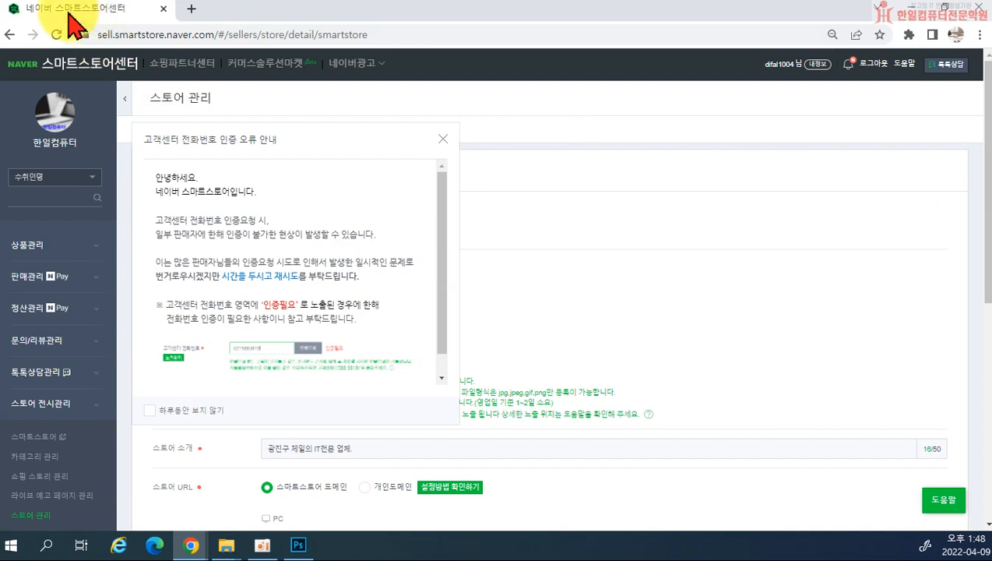
# - Dismiss the 고객센터 전화번호 인증 오류 안내 notice and open the 스마트스토어 page under 스토어 전시관리
pyautogui.click(444, 139)
pyautogui.scroll(-1, 99, 397)
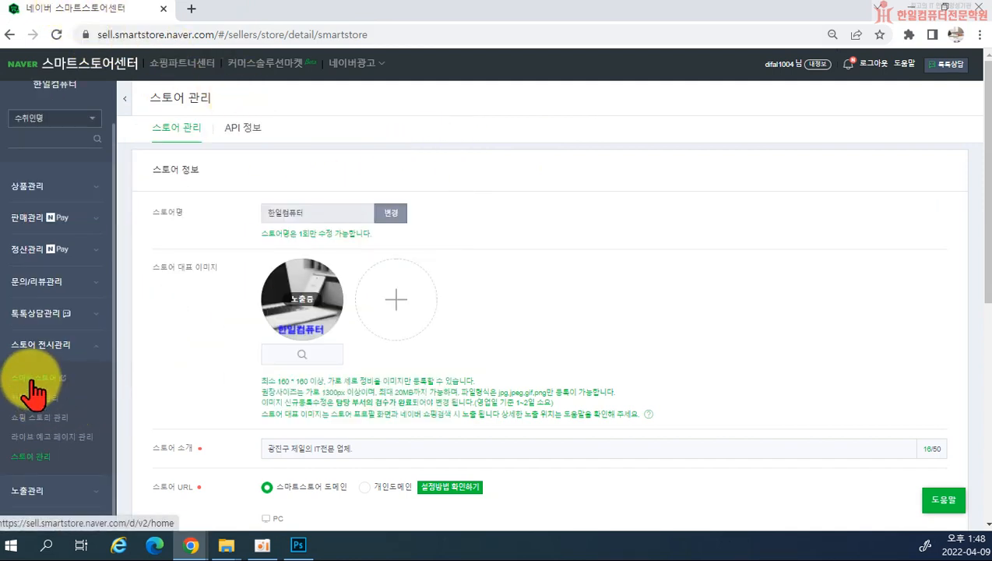
pyautogui.scroll(1, 39, 394)
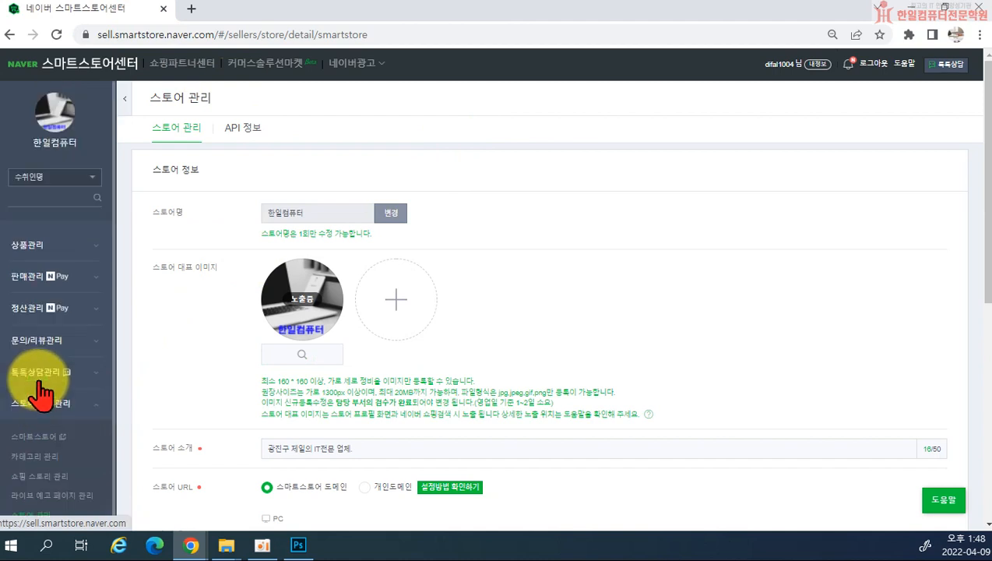
pyautogui.scroll(-1, 43, 405)
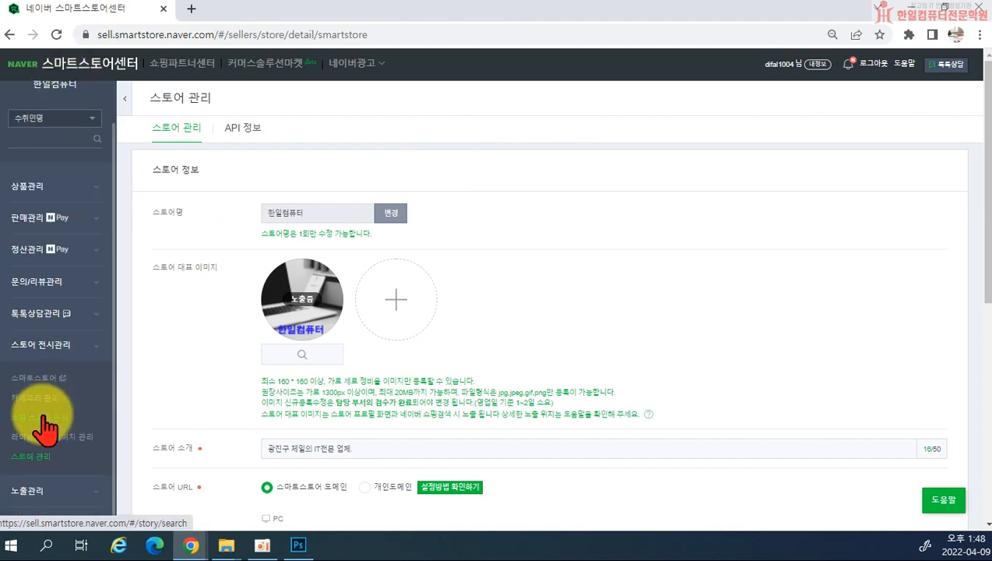
pyautogui.click(33, 359)
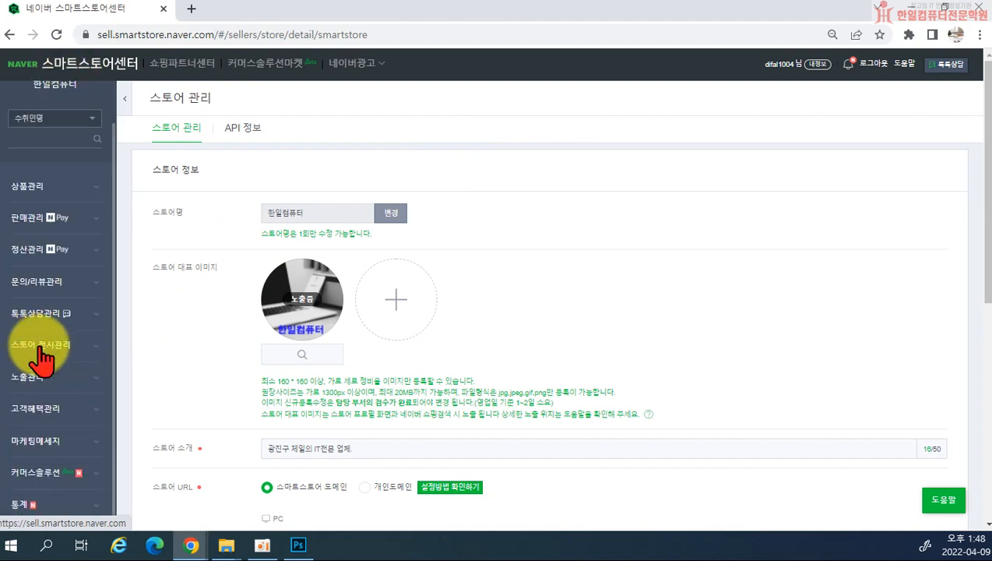
pyautogui.click(42, 358)
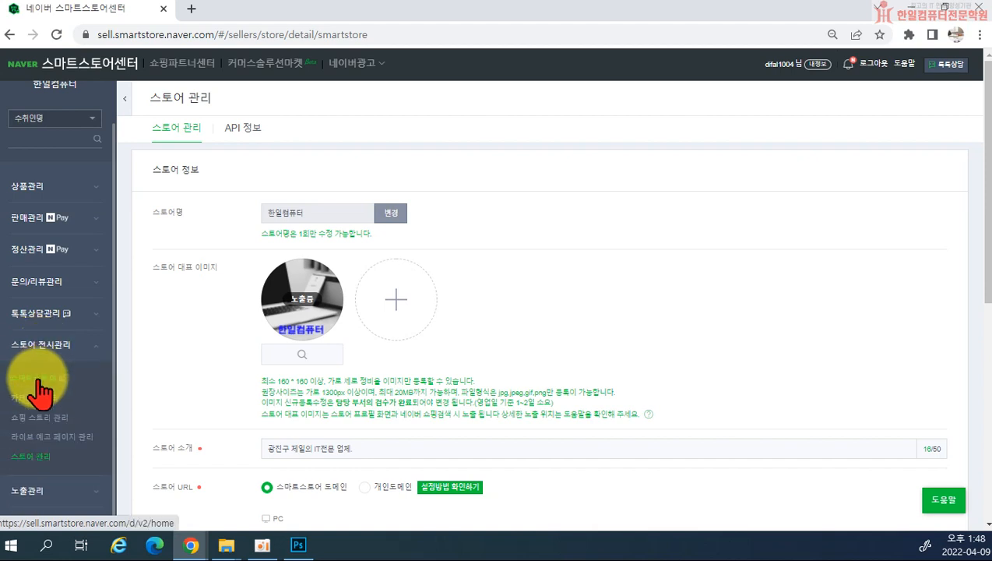
pyautogui.click(37, 380)
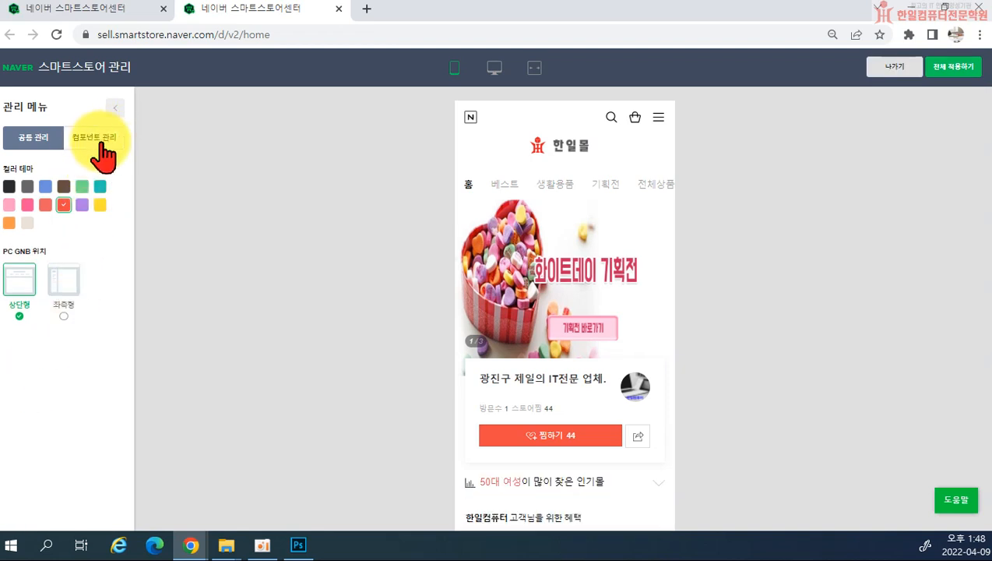
# - In the 프로모션 이미지 component, delete the empty last image entry and add a new one
pyautogui.click(94, 138)
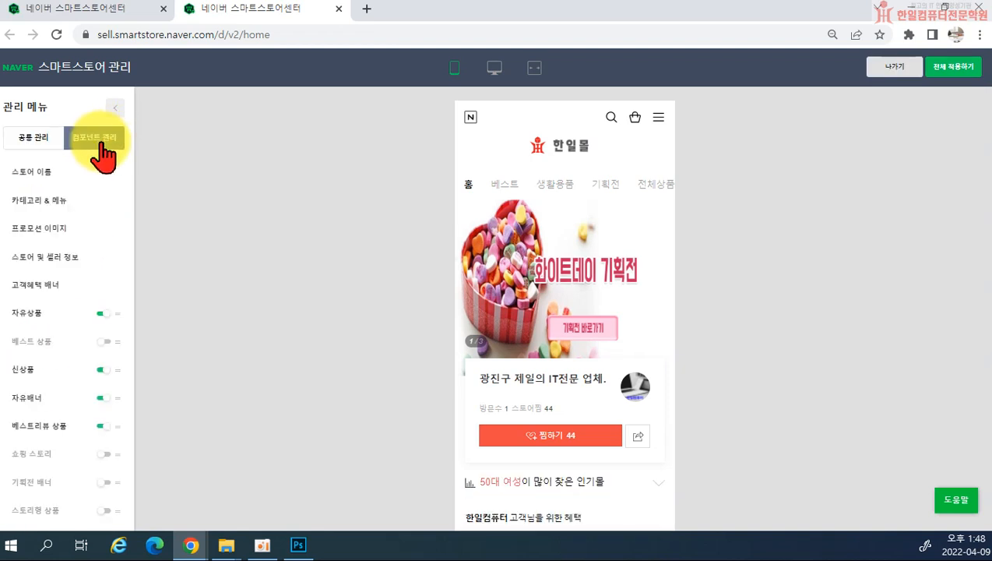
pyautogui.click(74, 234)
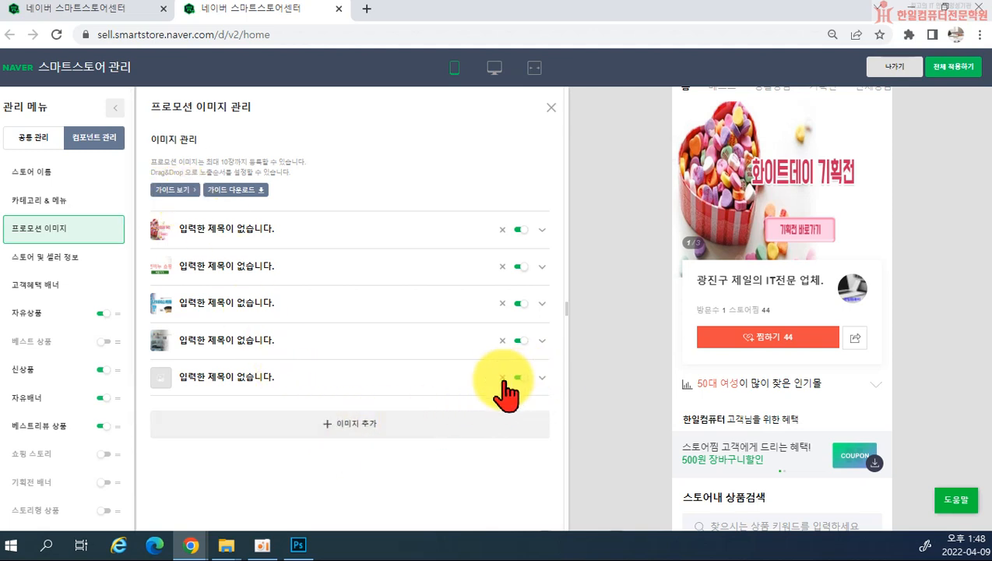
pyautogui.click(539, 379)
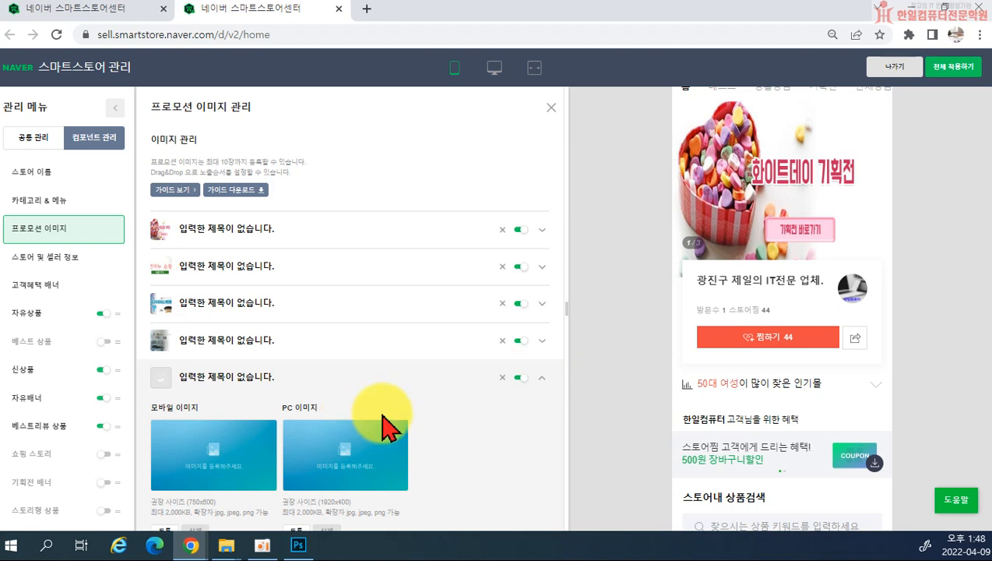
pyautogui.click(503, 378)
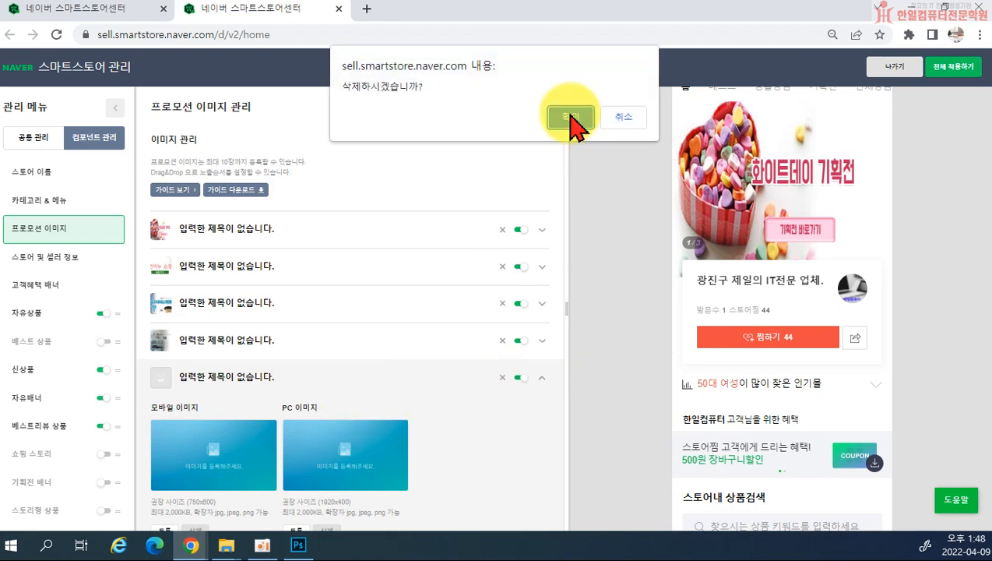
pyautogui.click(569, 116)
pyautogui.click(337, 389)
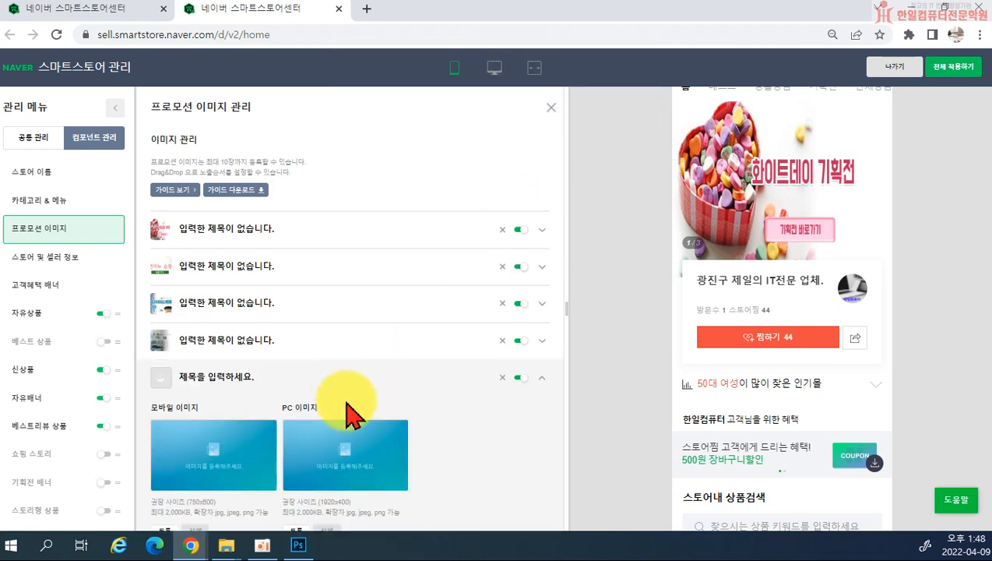
# - Register 메인이미지발효초마늘 from the 스마트스토어 folder as the new entry's PC image and apply its crop
pyautogui.scroll(-3, 345, 401)
pyautogui.click(300, 310)
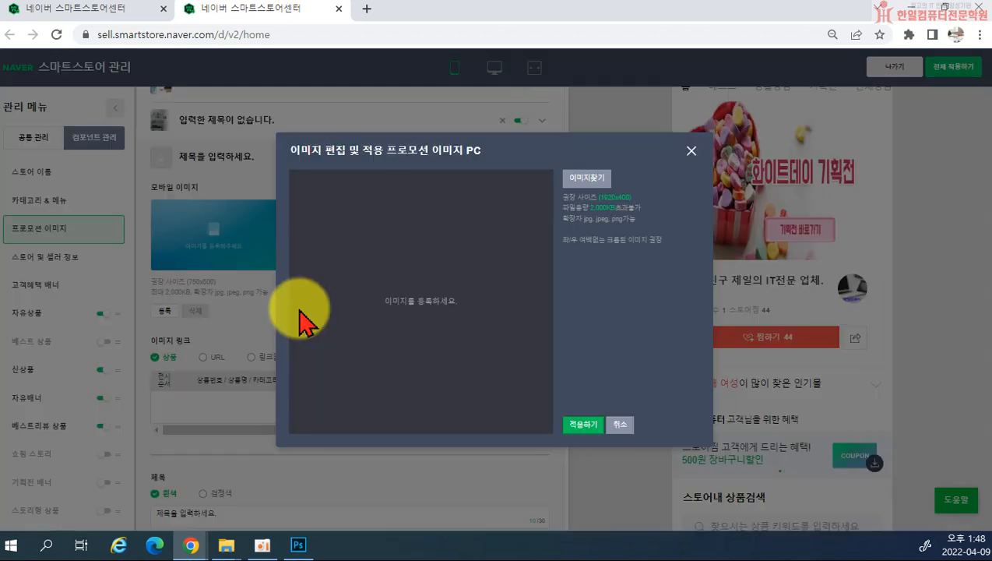
pyautogui.click(578, 182)
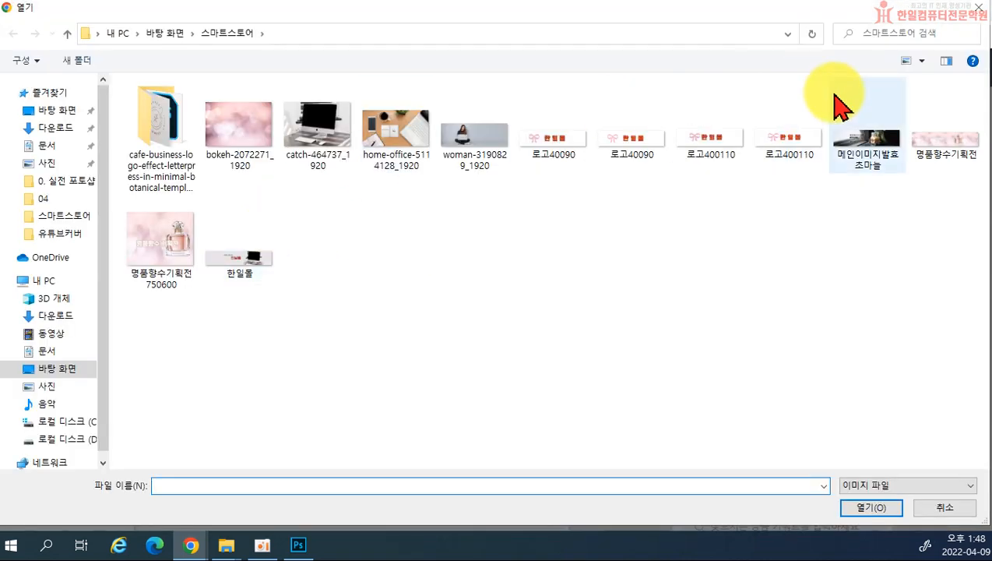
pyautogui.click(880, 159)
pyautogui.click(870, 507)
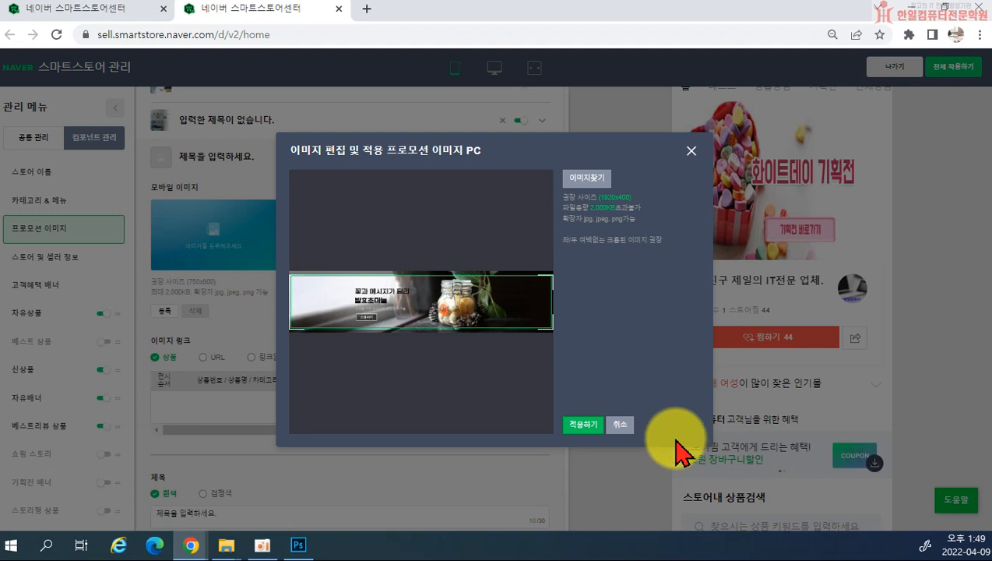
pyautogui.moveTo(465, 310); pyautogui.dragTo(466, 310)
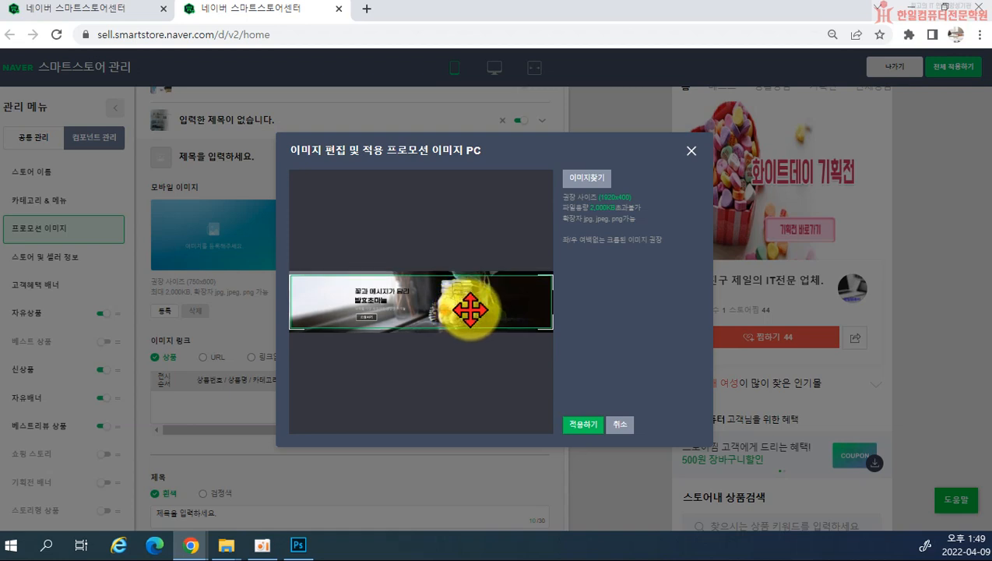
pyautogui.click(581, 430)
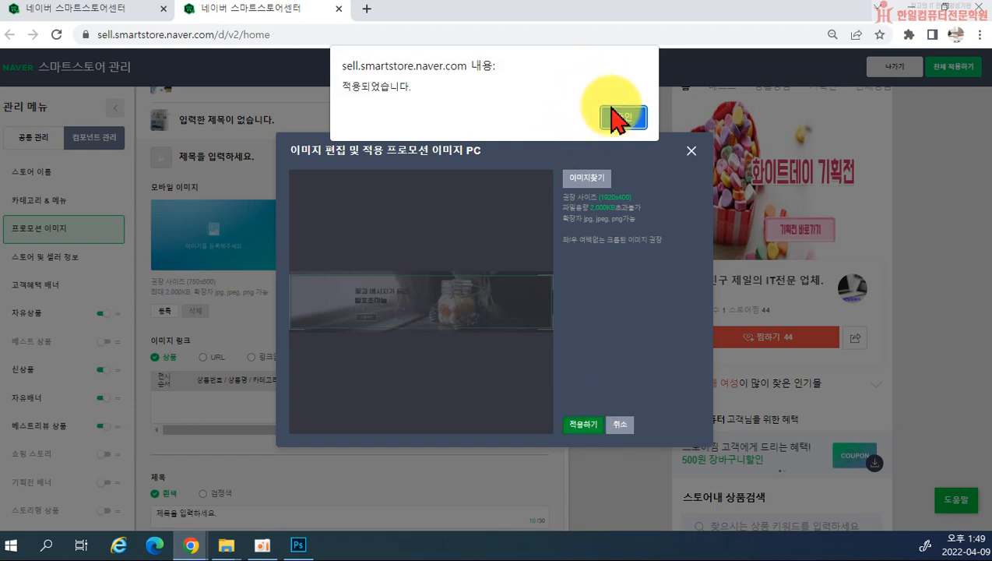
pyautogui.click(615, 116)
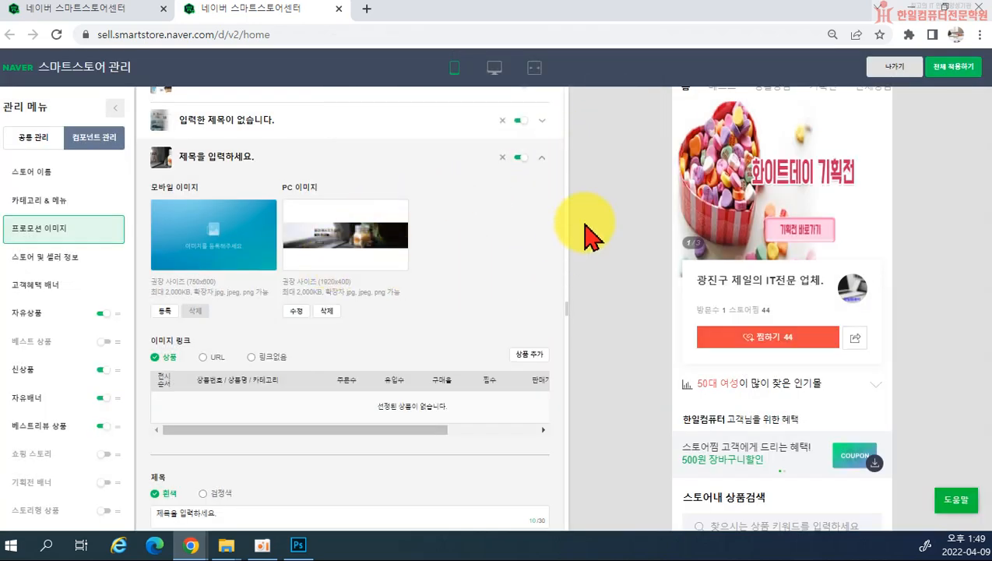
# - Preview the store in PC view and examine the new banner and its empty mobile image slot
pyautogui.scroll(5, 399, 270)
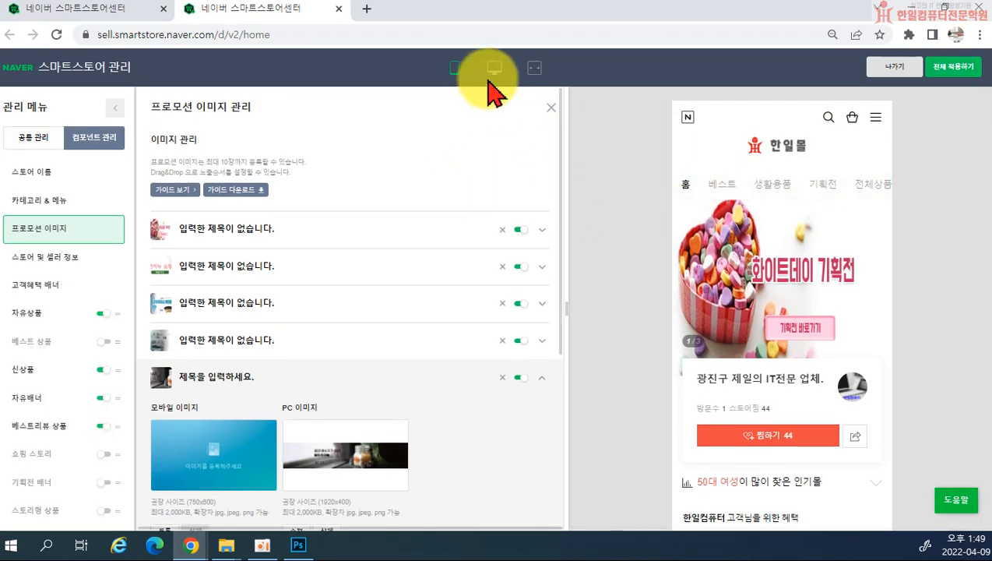
pyautogui.click(497, 70)
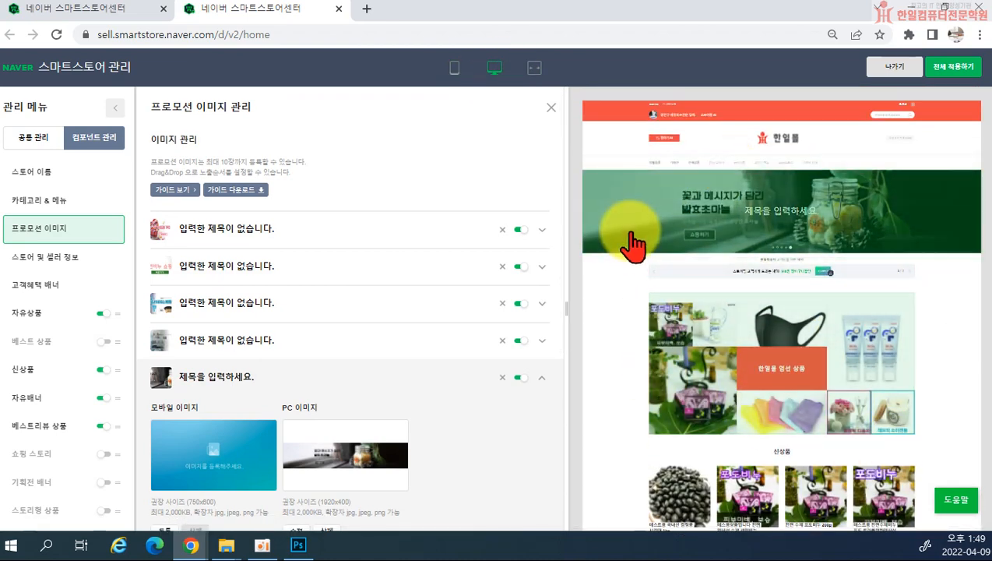
pyautogui.scroll(-3, 619, 265)
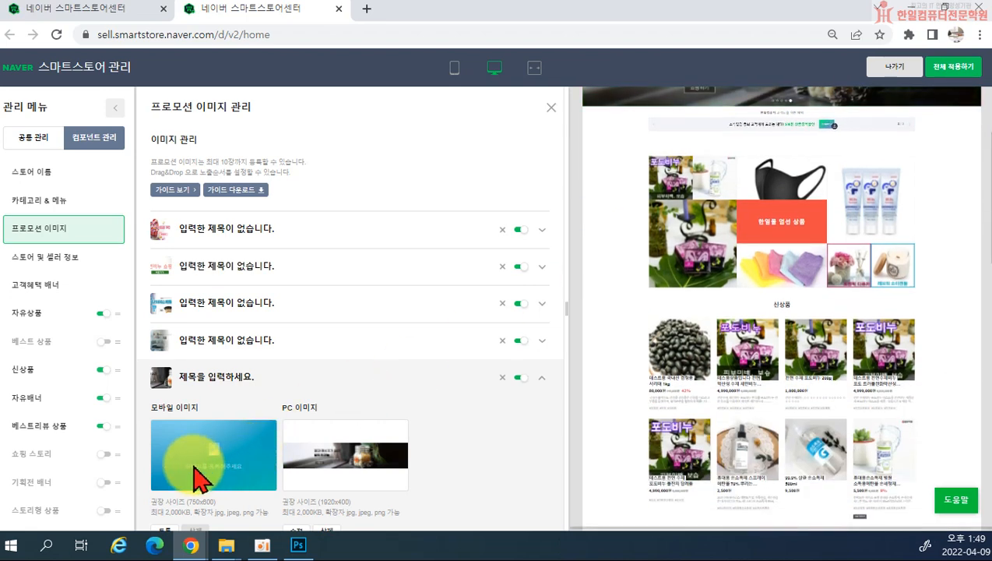
pyautogui.scroll(-3, 204, 459)
pyautogui.scroll(1, 208, 296)
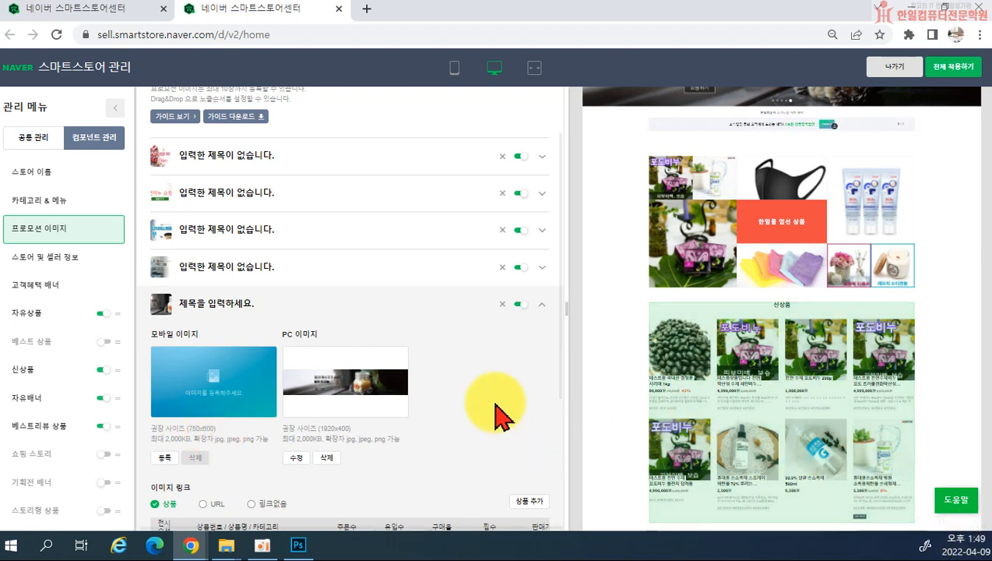
# - Switch to Photoshop, collapse the text layer properties covering the banner, and return to the mobile image settings in Chrome
pyautogui.click(299, 544)
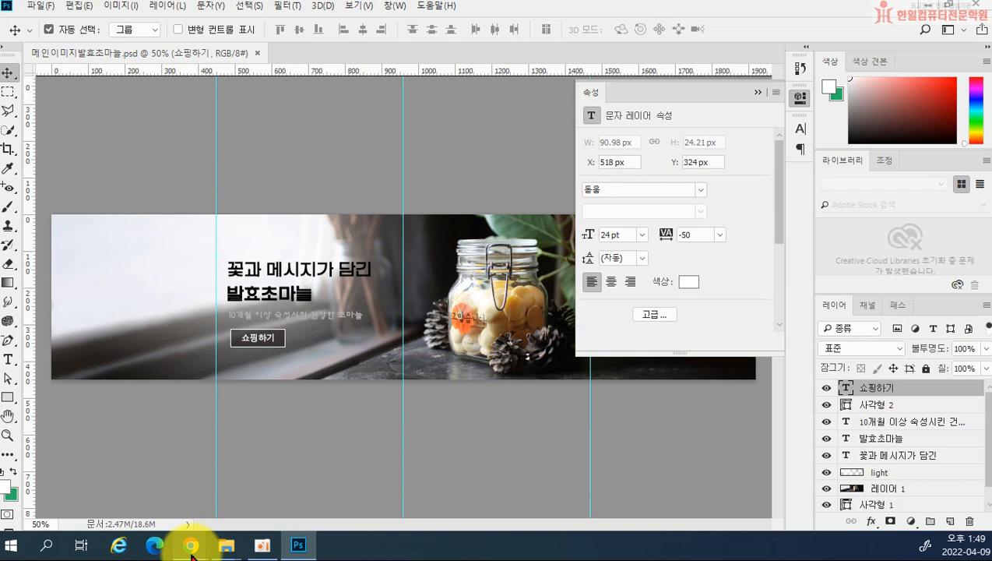
pyautogui.moveTo(191, 555)
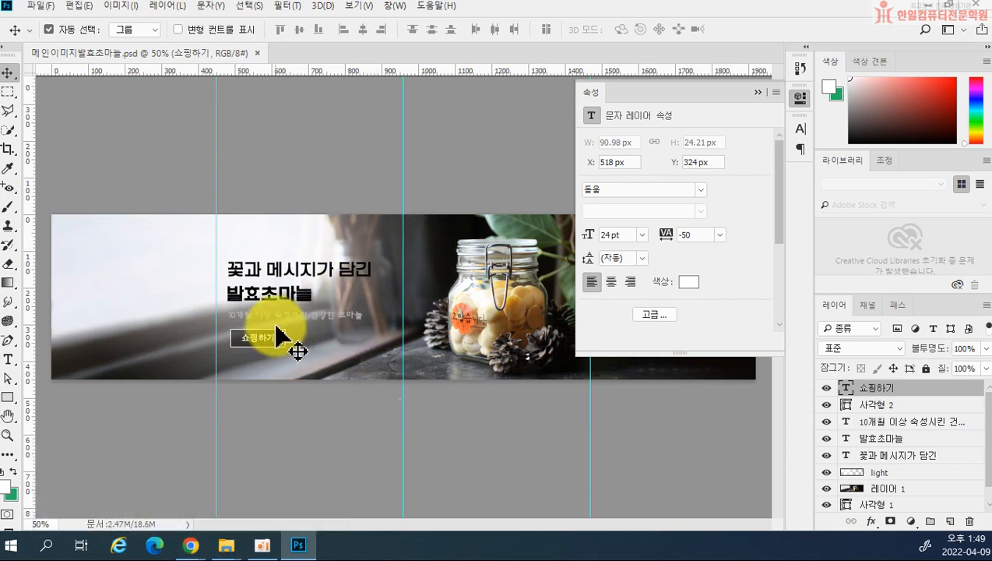
pyautogui.click(755, 92)
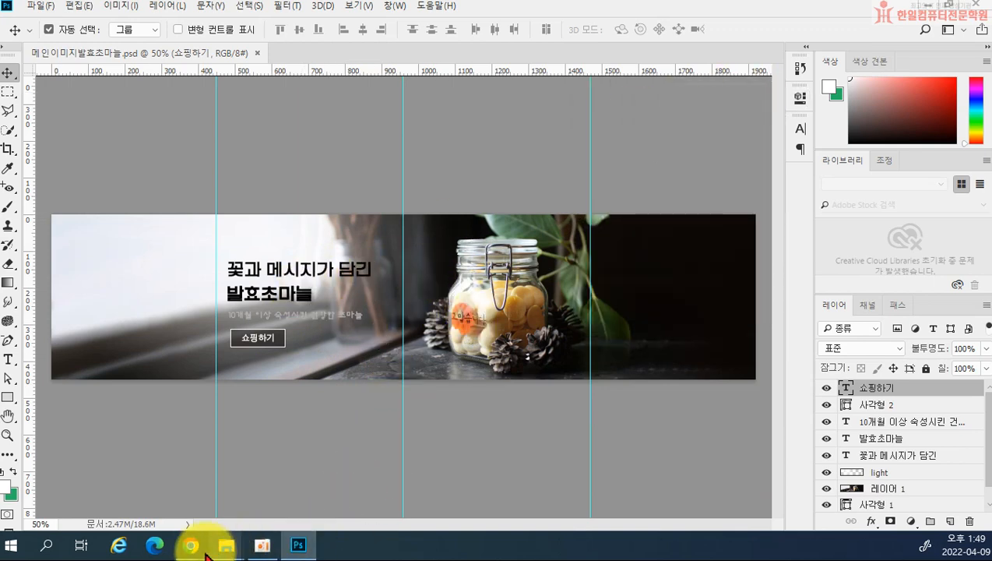
pyautogui.moveTo(196, 549)
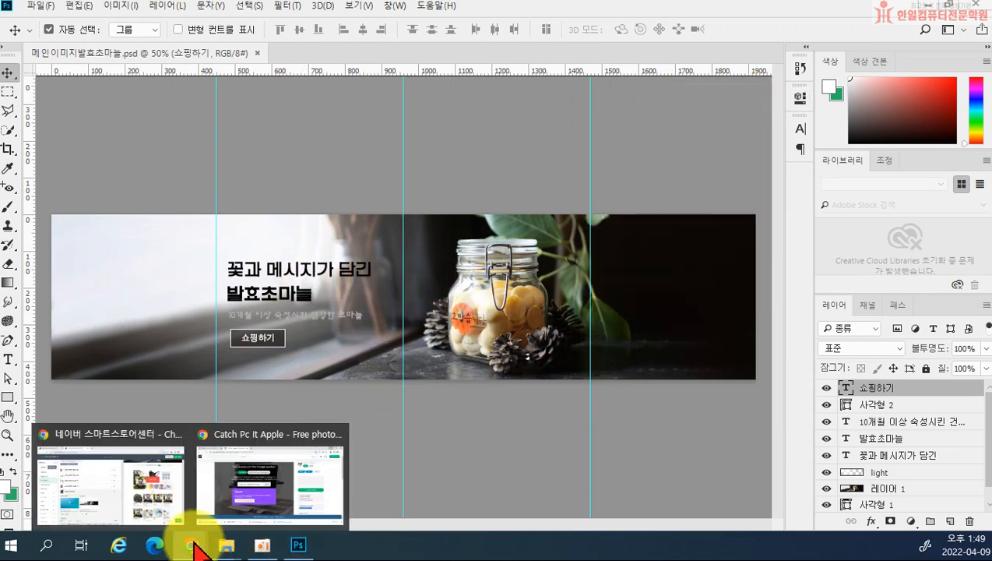
pyautogui.click(126, 498)
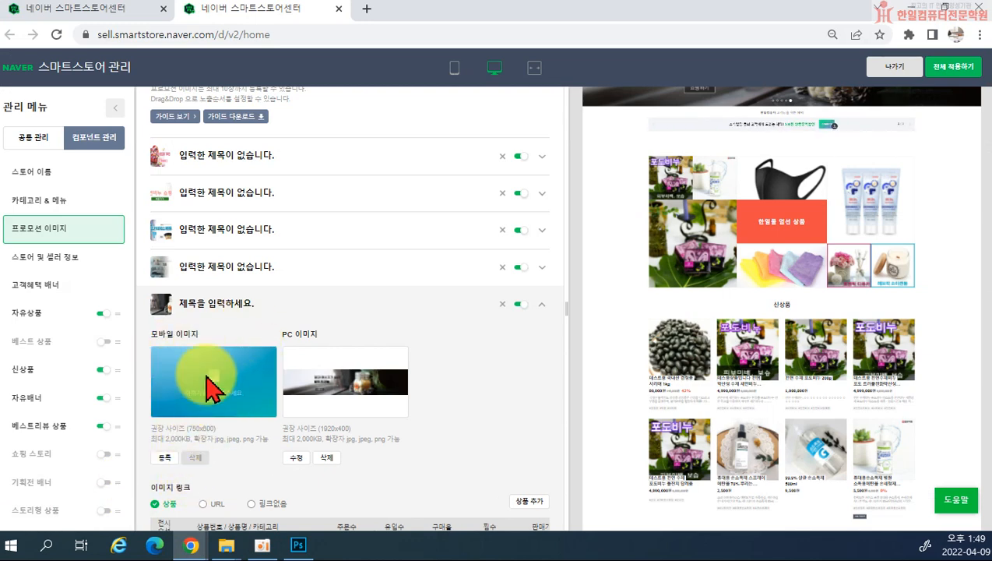
# - In Photoshop, change the banner's canvas size to 750 x 600 pixels around the centre and accept the clipping
pyautogui.click(299, 544)
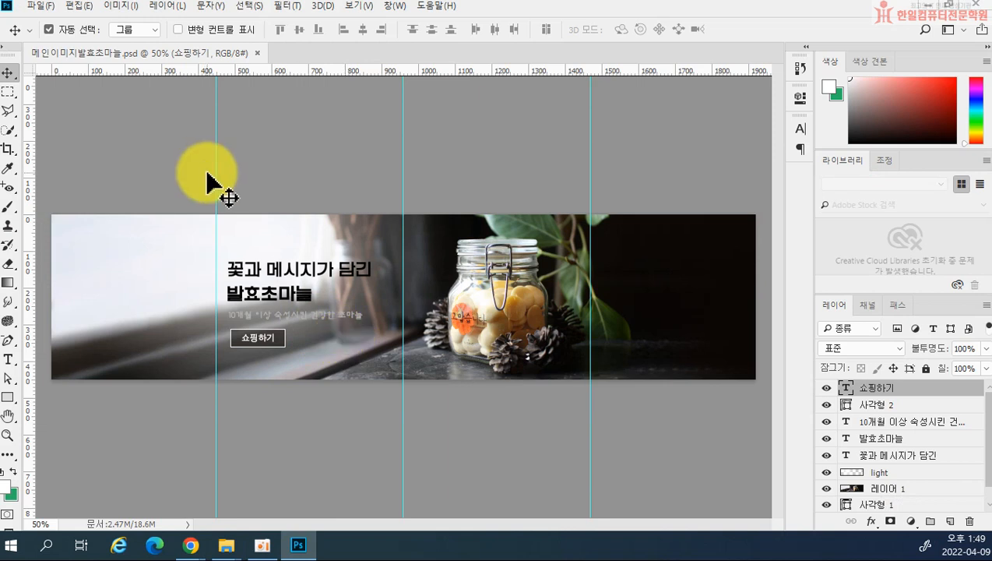
pyautogui.click(118, 7)
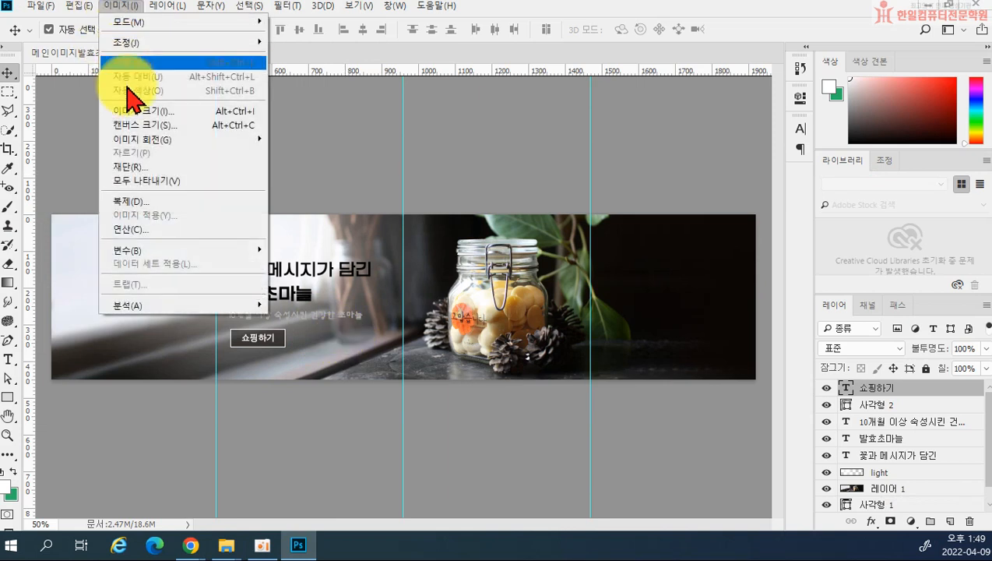
pyautogui.click(133, 126)
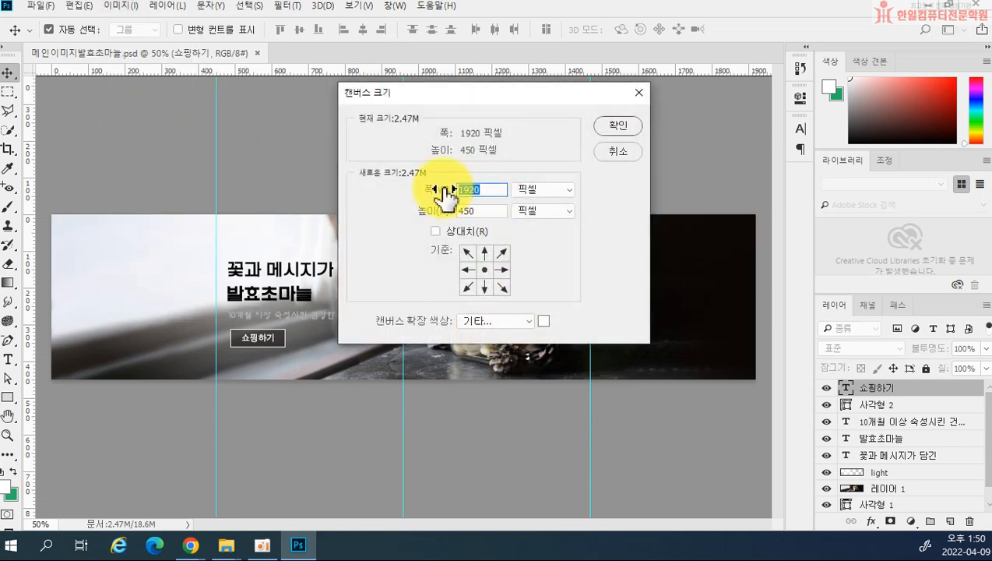
pyautogui.write('750')
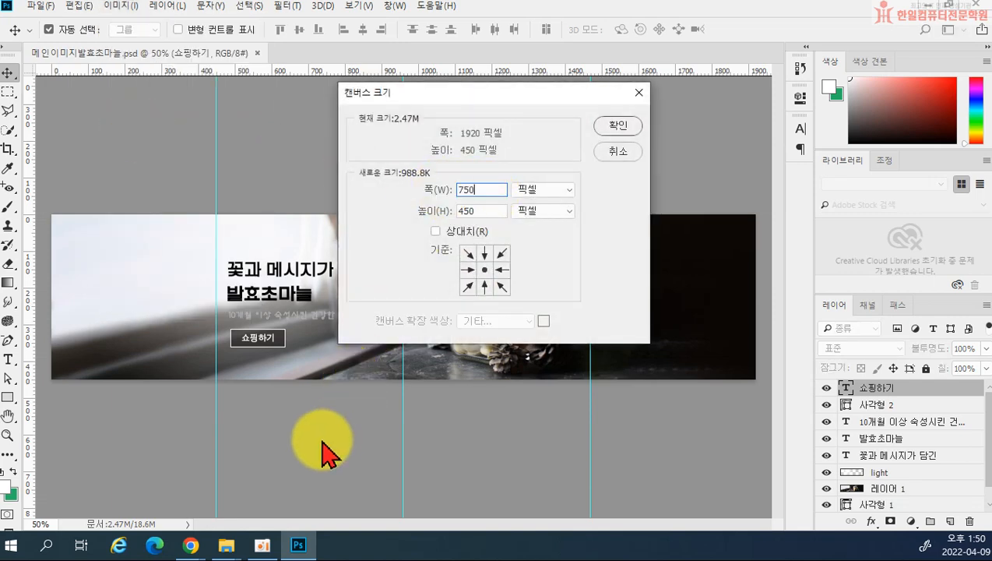
pyautogui.press('Tab')
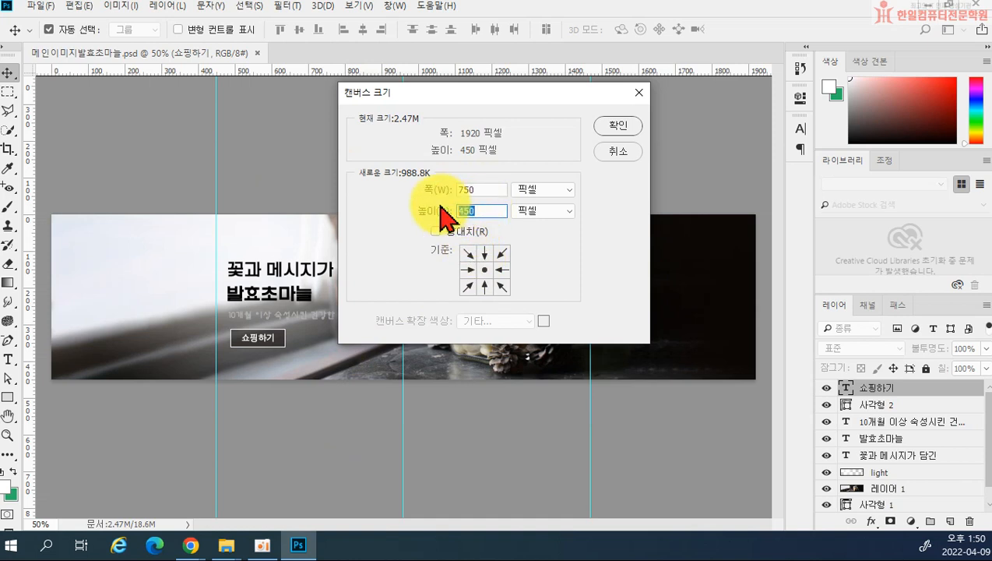
pyautogui.click(612, 128)
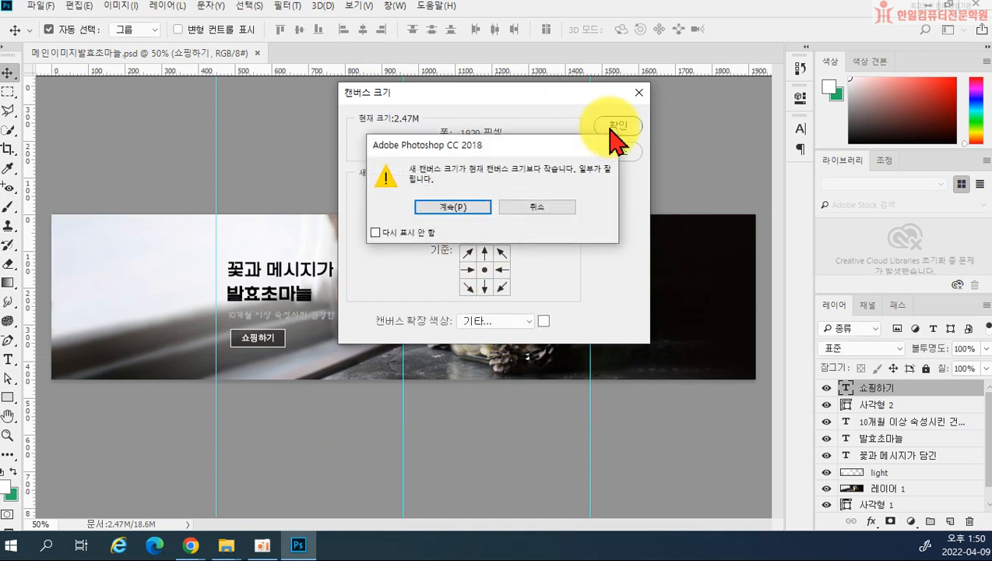
pyautogui.click(475, 209)
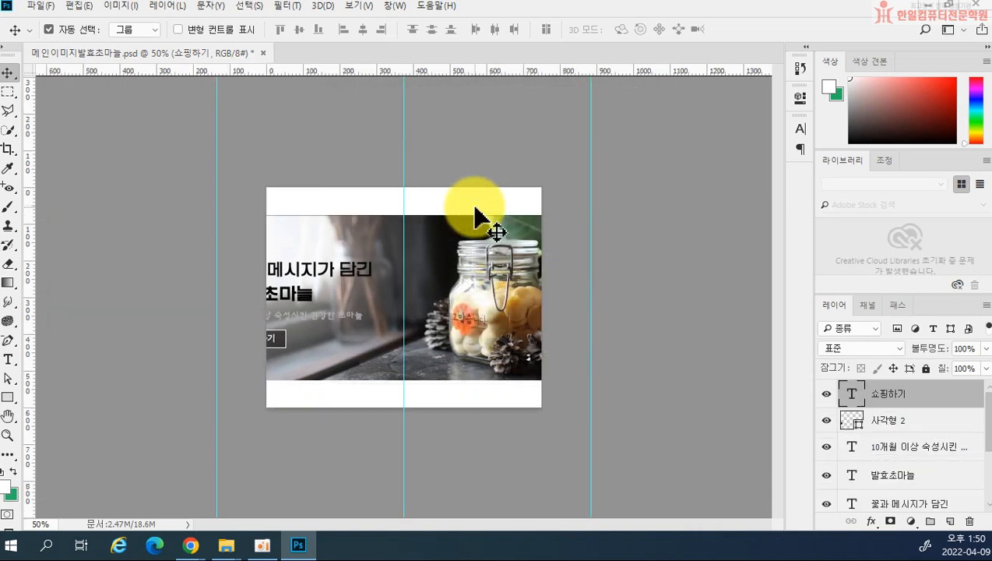
# - Move the headline texts and the 쇼핑하기 button fully inside the left part of the resized canvas
pyautogui.moveTo(273, 277); pyautogui.dragTo(397, 274)
pyautogui.moveTo(323, 278); pyautogui.dragTo(386, 321)
pyautogui.click(272, 343)
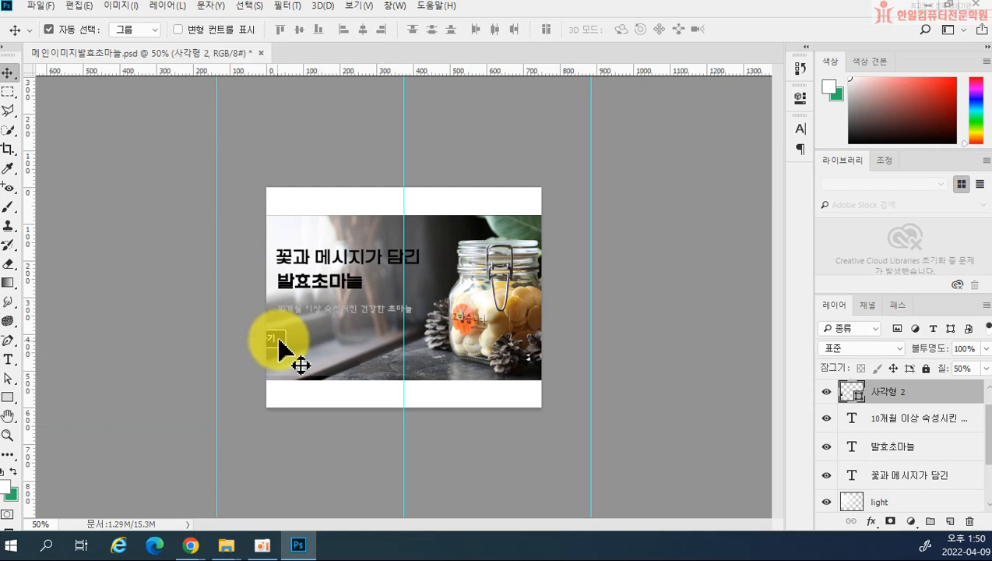
pyautogui.moveTo(271, 342); pyautogui.dragTo(340, 339)
pyautogui.click(279, 340)
# - Scale the jar photo to about 134% and position it to fill the canvas, then raise the subtitle slightly toward the headline
pyautogui.click(469, 362)
pyautogui.moveTo(471, 361); pyautogui.dragTo(471, 382)
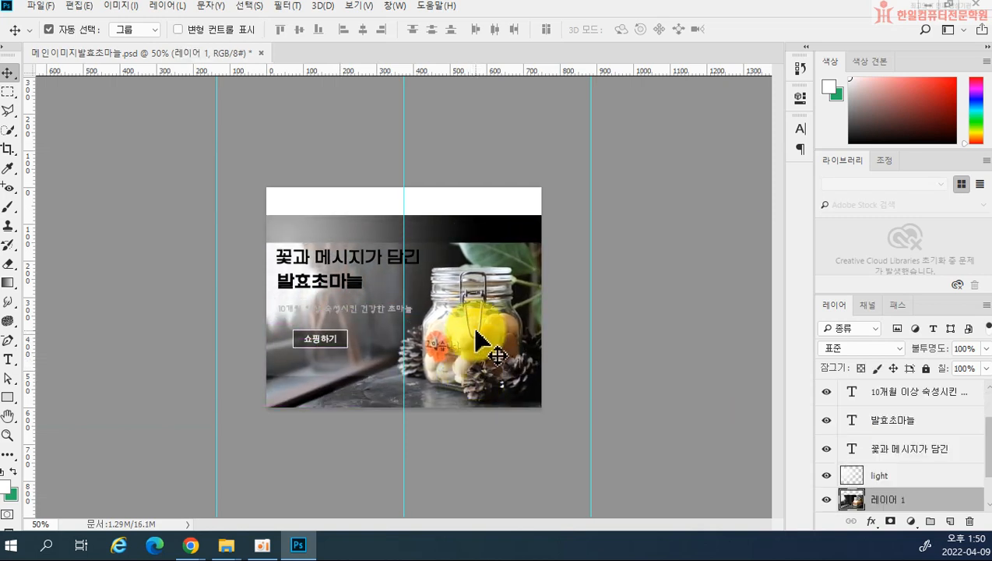
pyautogui.hotkey('ctrl', 't')
pyautogui.moveTo(732, 243); pyautogui.dragTo(975, 196)
pyautogui.moveTo(638, 332); pyautogui.dragTo(479, 338)
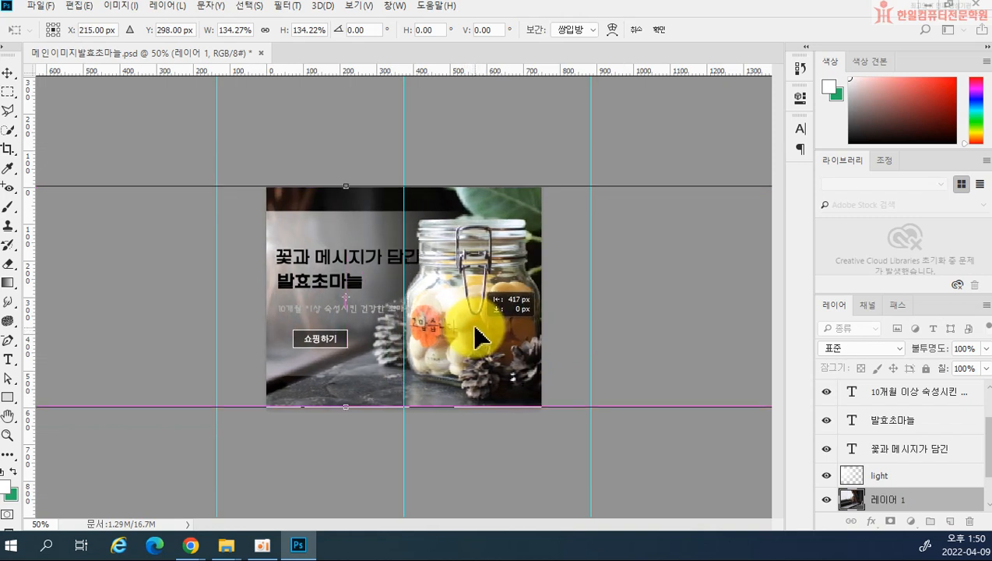
pyautogui.press('Return')
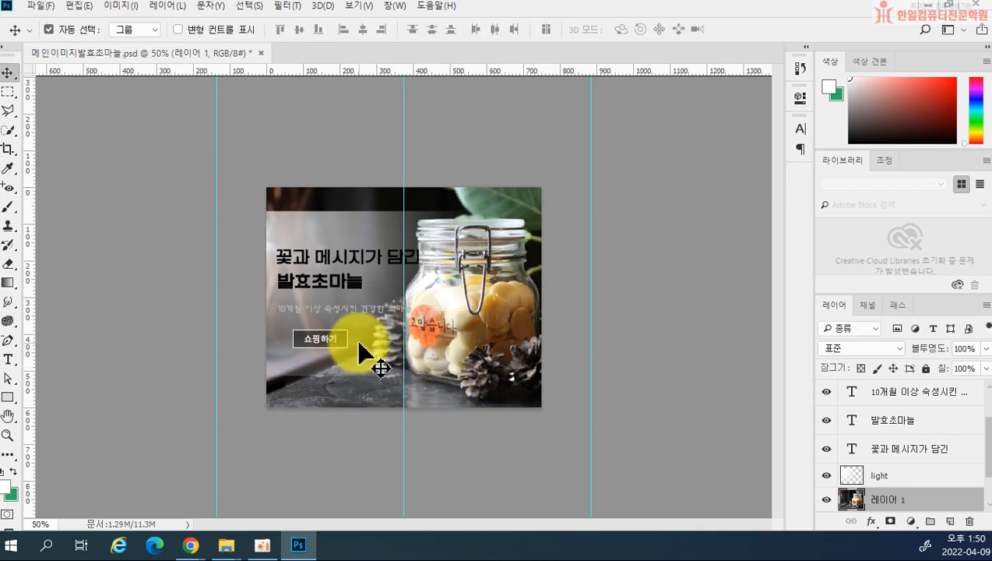
pyautogui.moveTo(356, 312)
pyautogui.mouseDown()
pyautogui.moveTo(350, 319)
pyautogui.moveTo(355, 244)
pyautogui.moveTo(359, 302)
pyautogui.mouseUp()
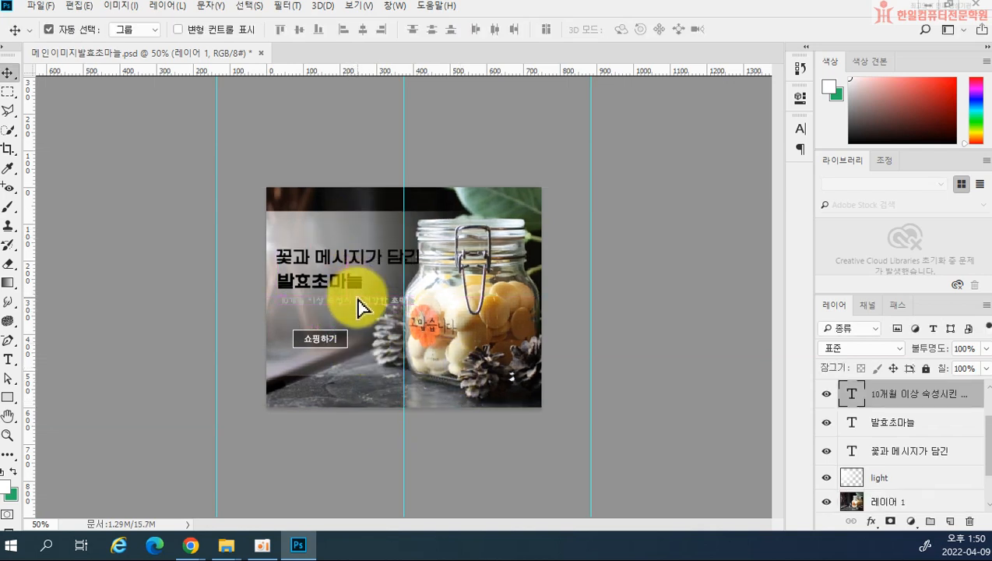
# - Enlarge the light layer to cover the canvas's full height behind the text, and shift the jar photo slightly right
pyautogui.click(281, 316)
pyautogui.hotkey('ctrl', 't')
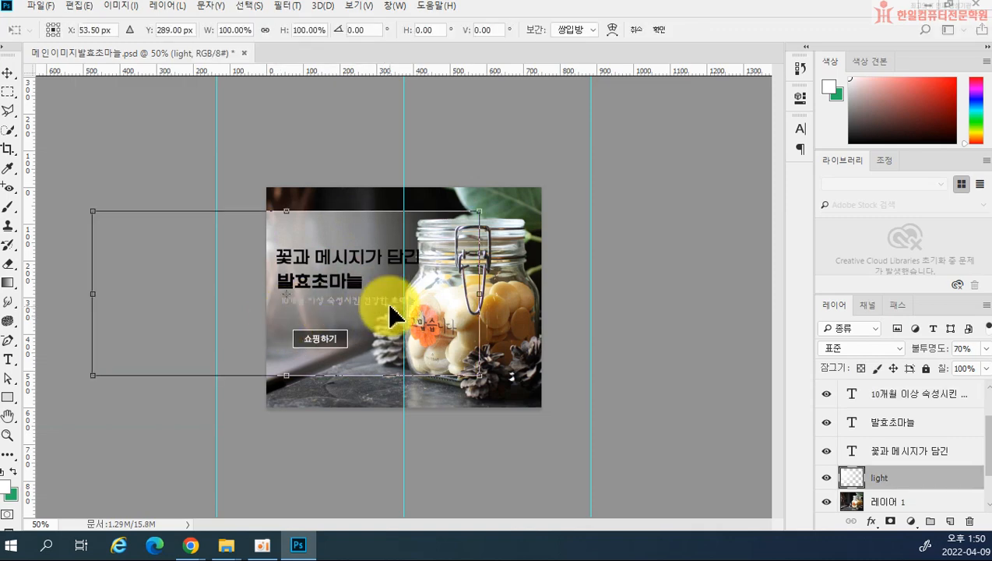
pyautogui.moveTo(480, 375); pyautogui.dragTo(583, 434)
pyautogui.moveTo(385, 300); pyautogui.dragTo(313, 272)
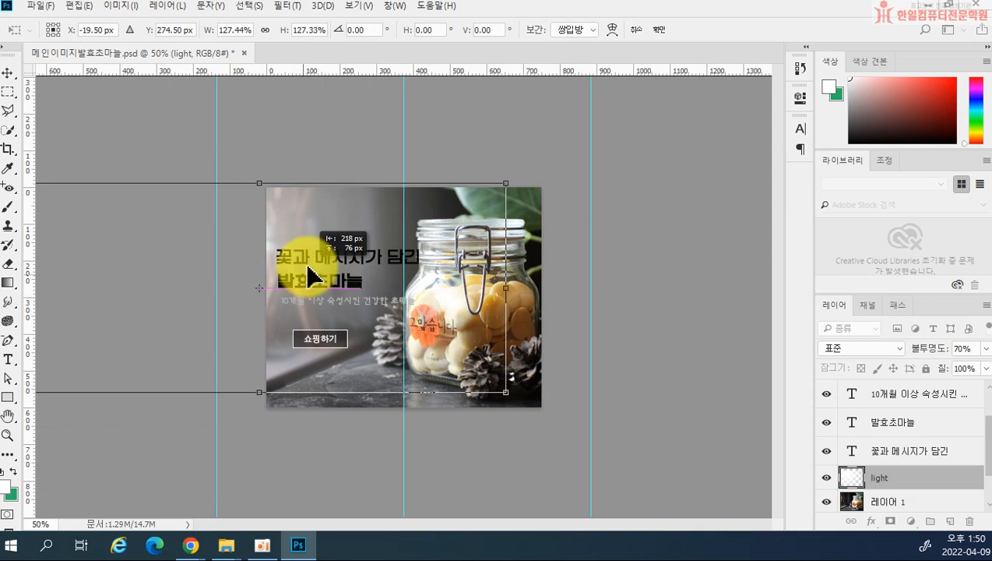
pyautogui.moveTo(506, 395); pyautogui.dragTo(536, 405)
pyautogui.moveTo(438, 323); pyautogui.dragTo(475, 340)
pyautogui.press('Return')
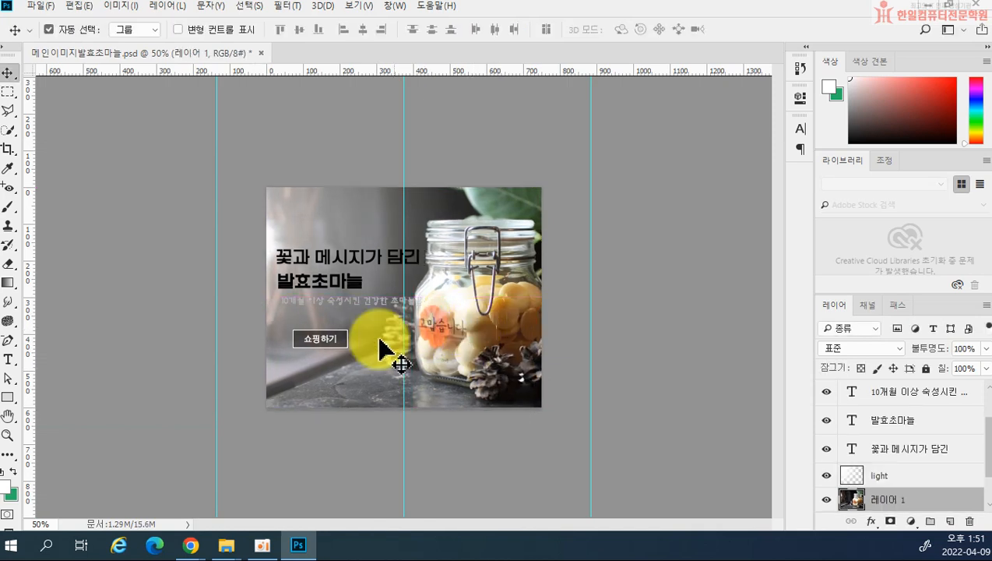
# - Move the 쇼핑하기 button frame and label up closer to the subtitle, aligning button and subtitle with the headline's left edge
pyautogui.click(320, 340)
pyautogui.keyDown('shift'); pyautogui.click(333, 343); pyautogui.keyUp('shift')
pyautogui.moveTo(332, 346)
pyautogui.mouseDown()
pyautogui.moveTo(349, 344)
pyautogui.moveTo(330, 333)
pyautogui.mouseUp()
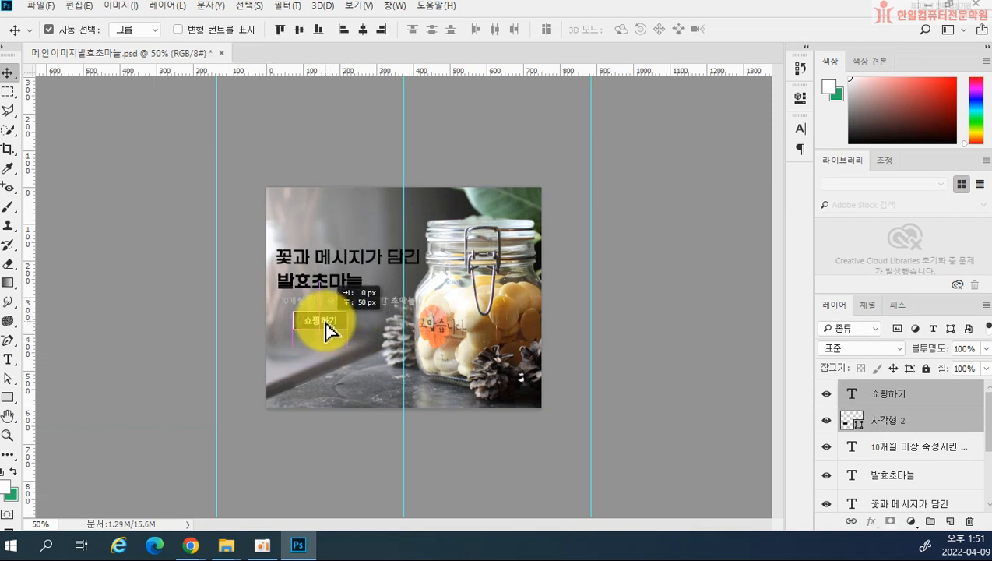
pyautogui.moveTo(317, 330); pyautogui.dragTo(320, 306)
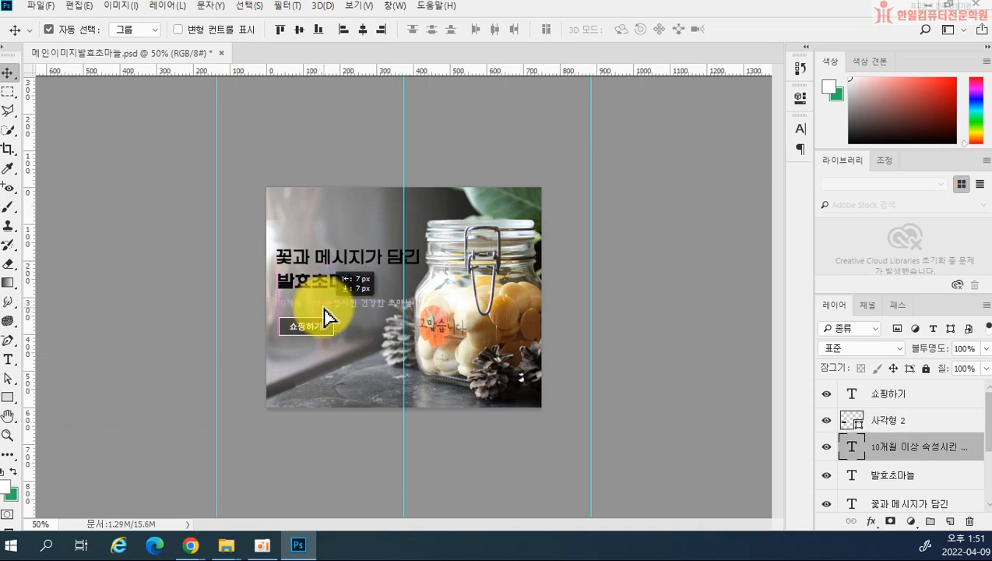
pyautogui.moveTo(325, 320); pyautogui.dragTo(326, 320)
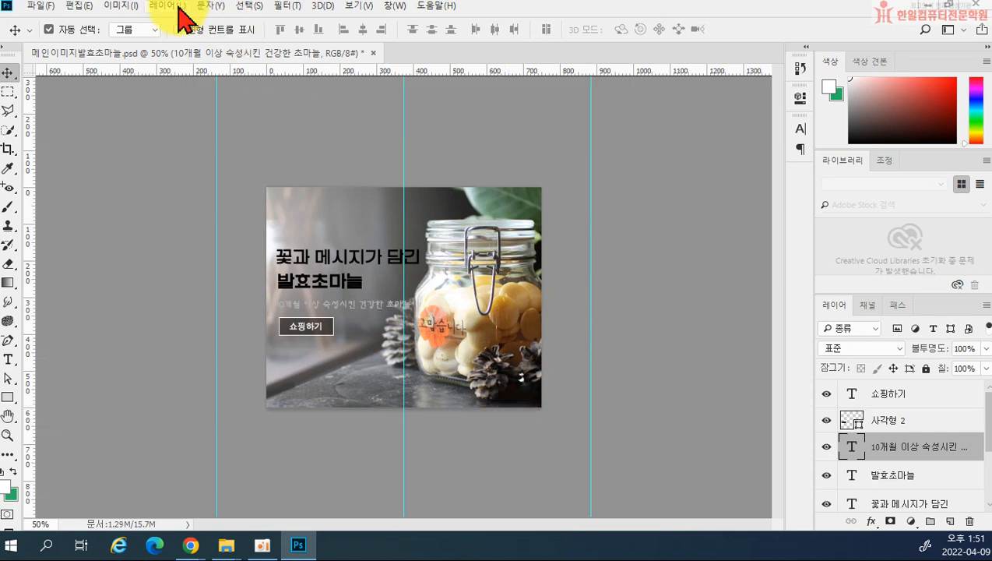
# - Save the mobile banner as a separate Photoshop file named 메인이미지발효초마늘 모바일 in the 스마트스토어 folder
pyautogui.click(42, 6)
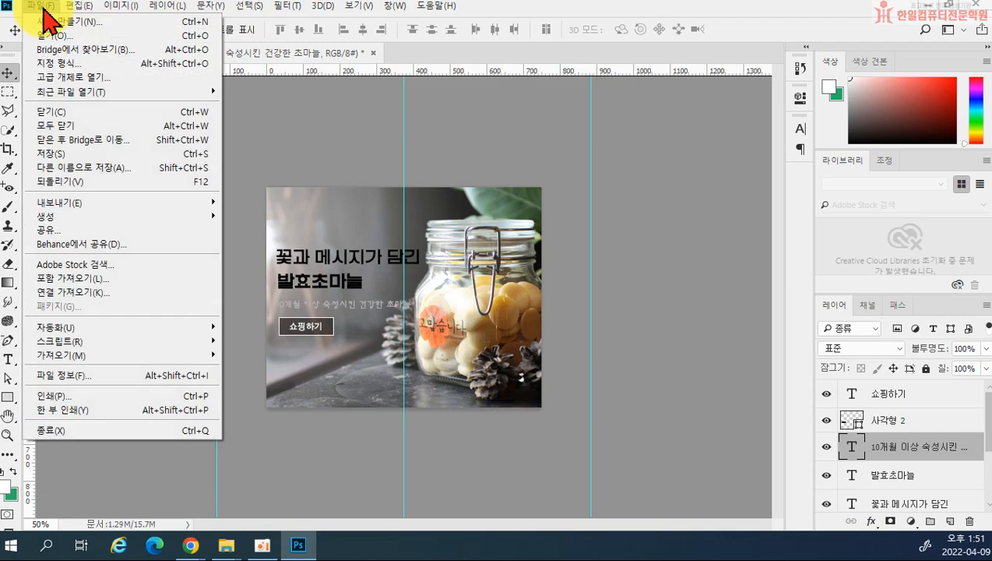
pyautogui.click(81, 169)
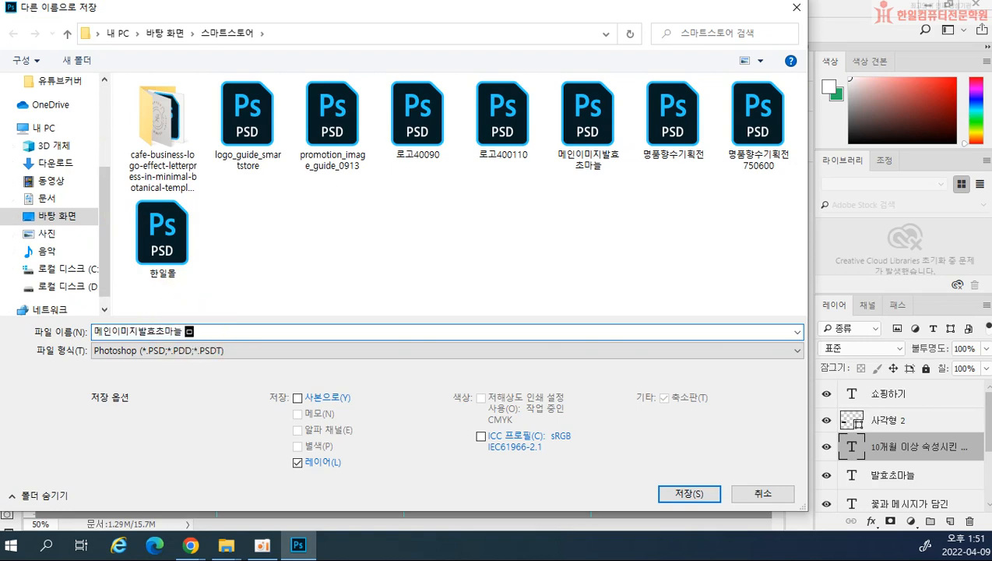
pyautogui.write('모바일')
pyautogui.press('Return')
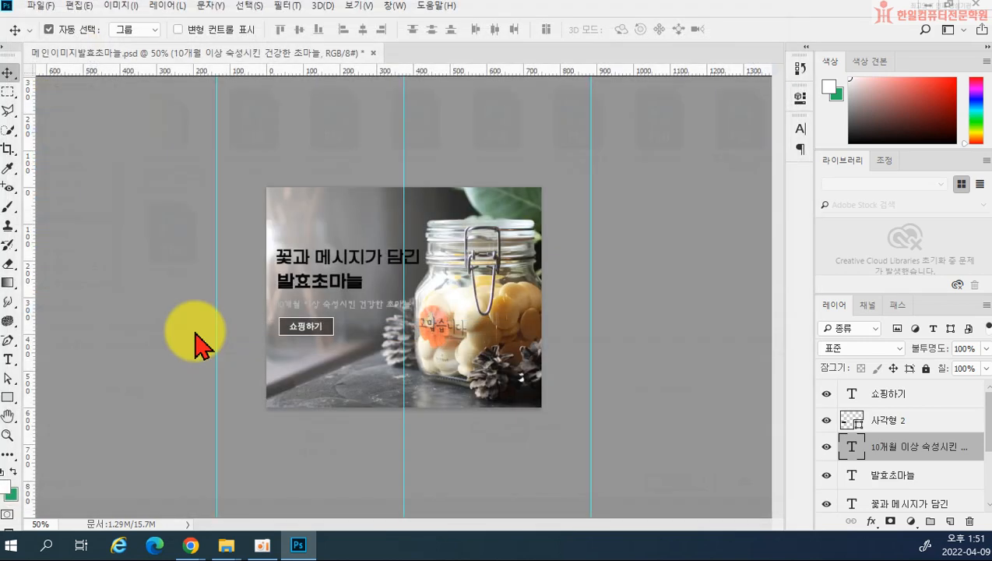
pyautogui.click(688, 158)
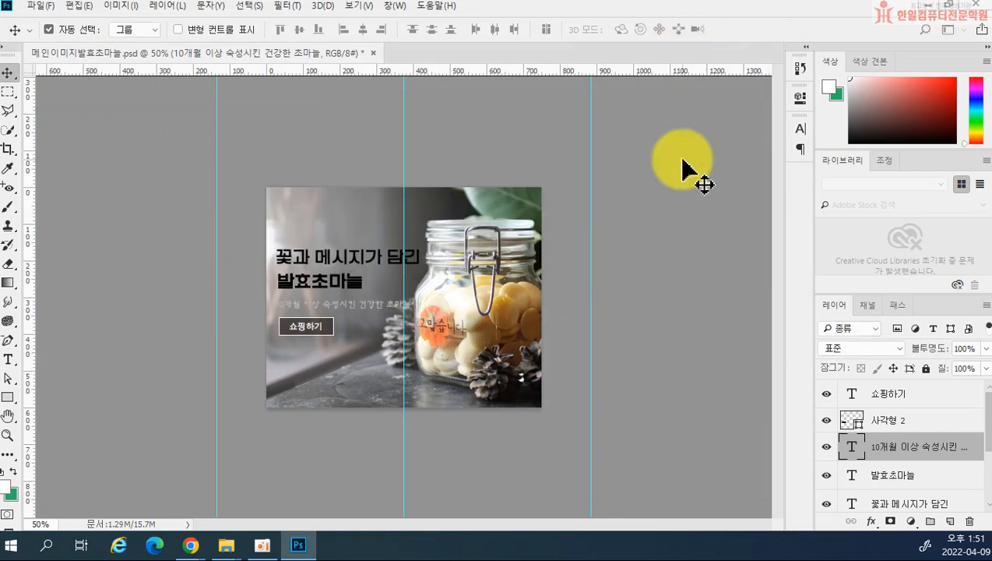
# - Save a JPEG copy named 메인이미지발효초마늘 모바일 at quality 12
pyautogui.click(41, 6)
pyautogui.click(80, 168)
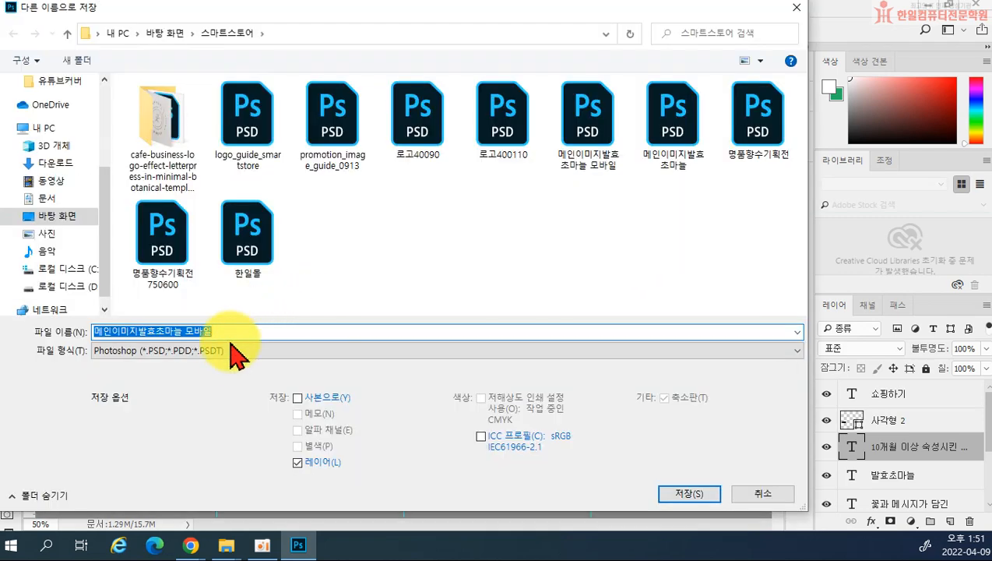
pyautogui.click(232, 350)
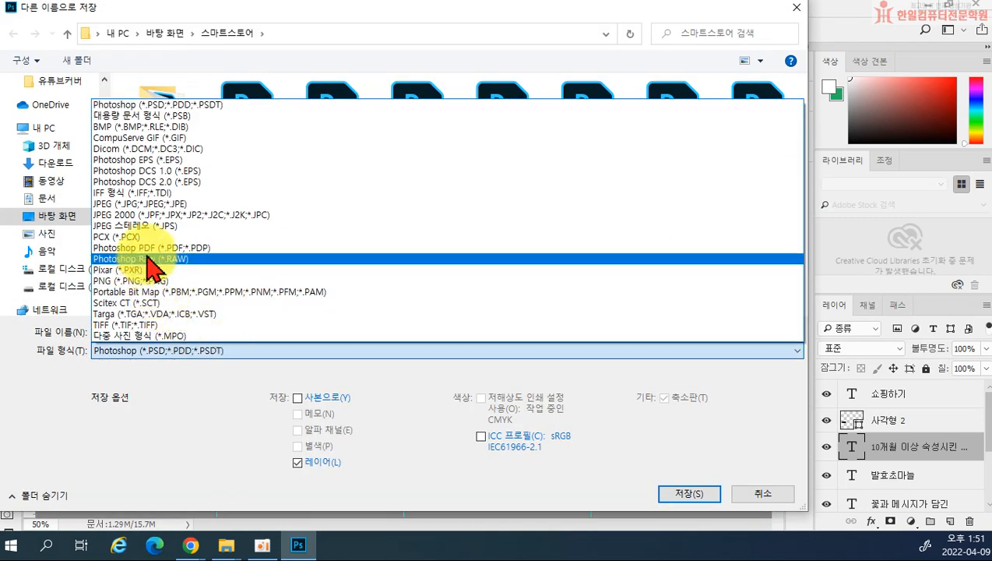
pyautogui.click(142, 204)
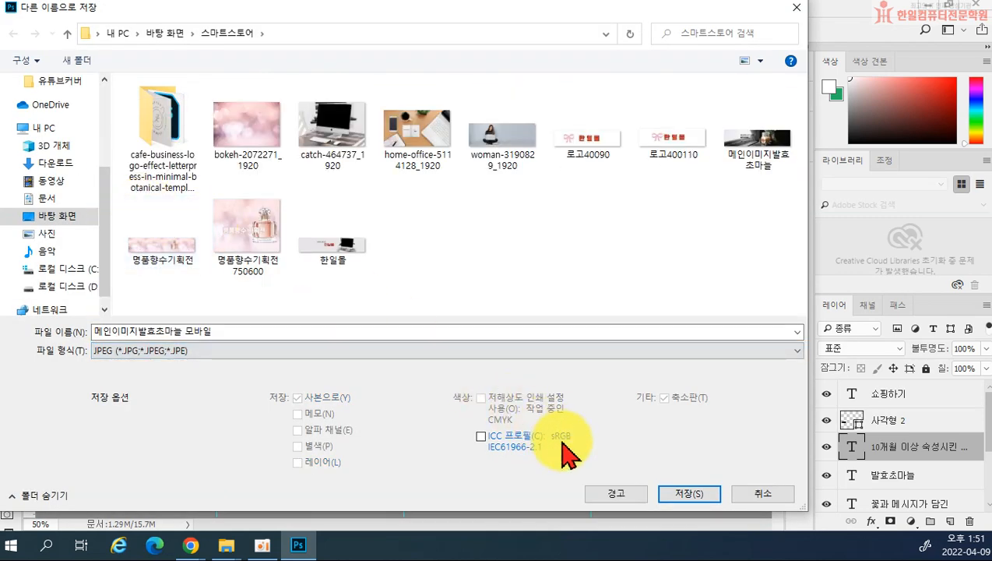
pyautogui.click(705, 492)
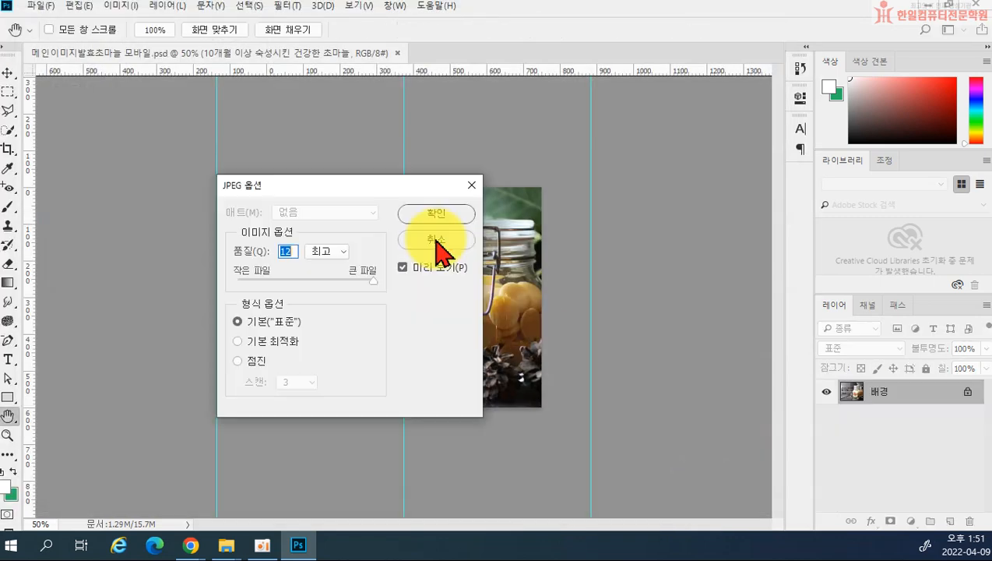
pyautogui.click(411, 220)
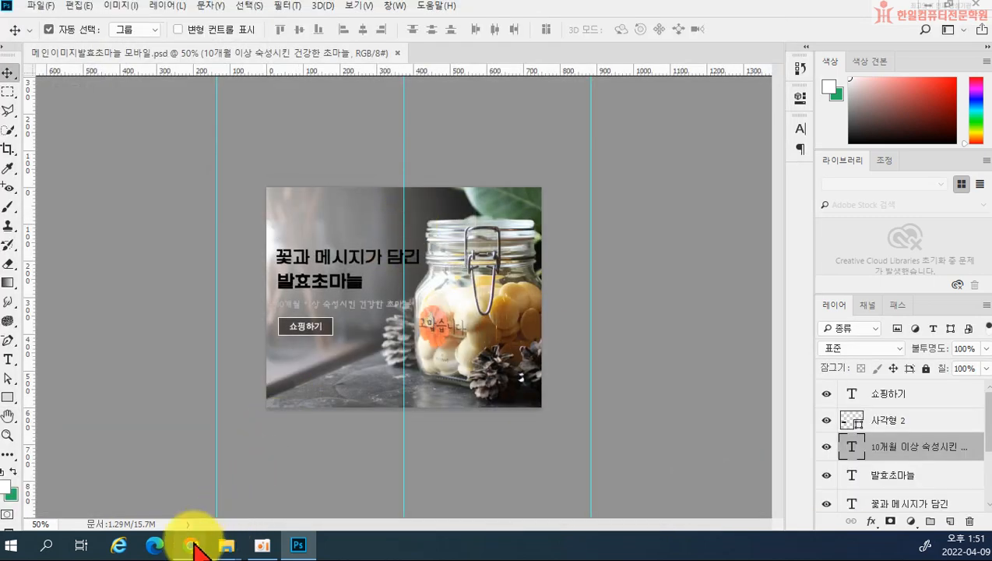
# - Switch to Smart Store in Chrome and register the saved mobile banner JPEG as the promotion's mobile image
pyautogui.moveTo(195, 547)
pyautogui.click(113, 436)
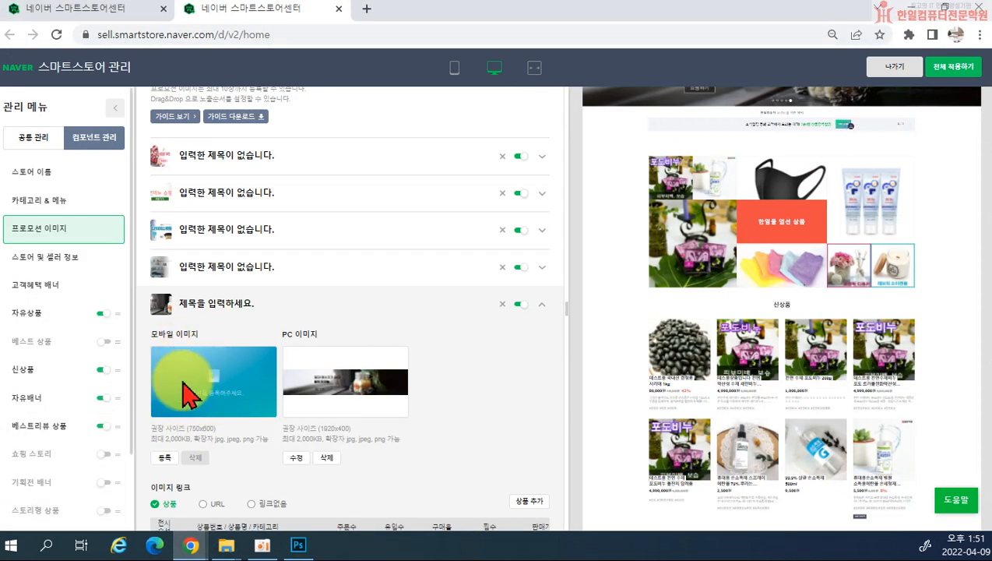
pyautogui.click(165, 458)
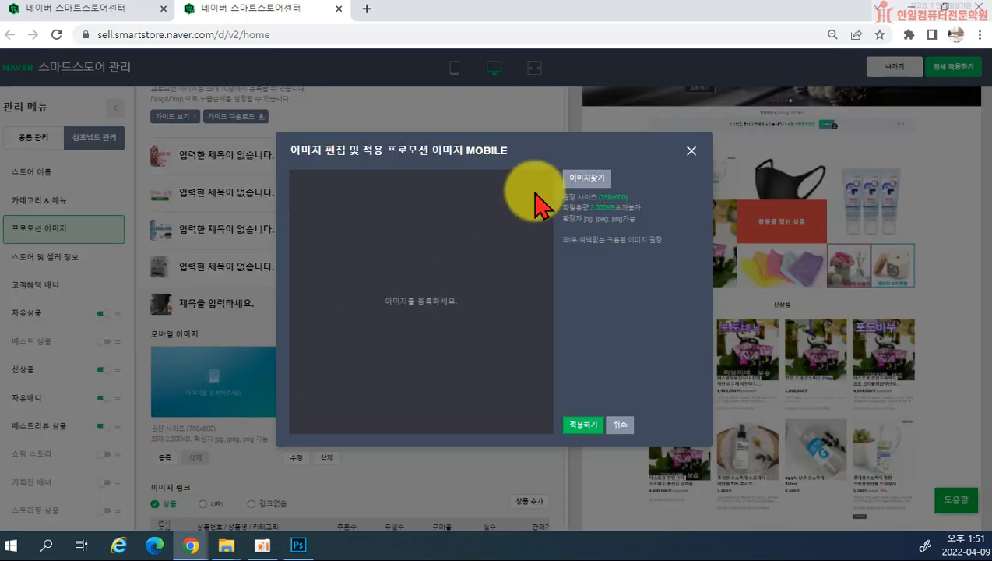
pyautogui.click(589, 179)
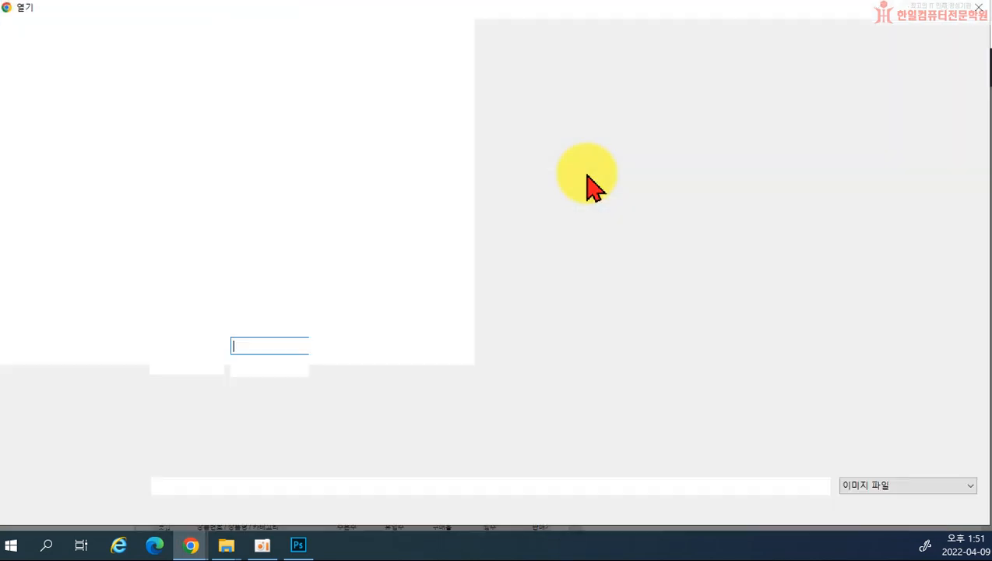
pyautogui.click(872, 144)
pyautogui.doubleClick(872, 143)
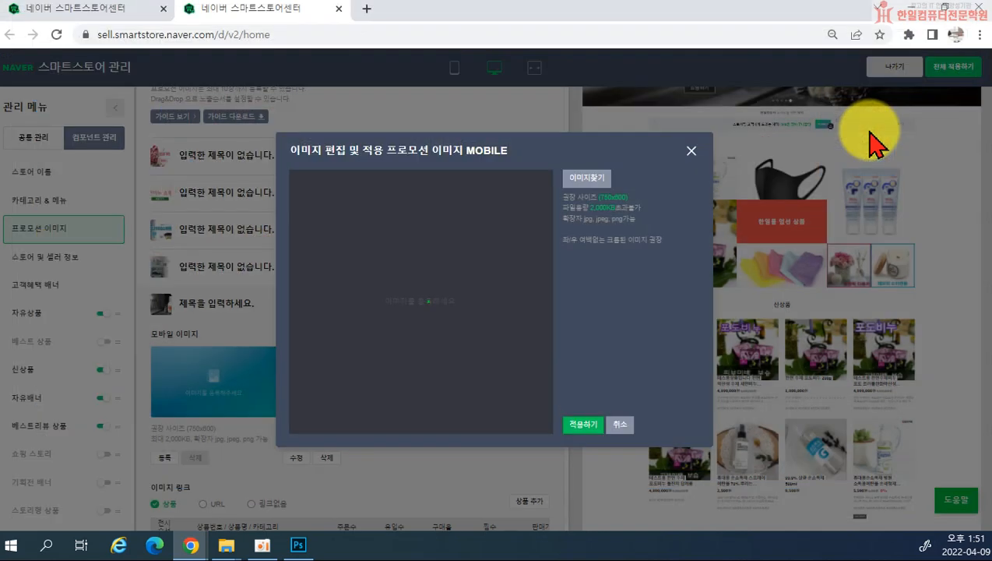
pyautogui.click(581, 427)
pyautogui.click(623, 119)
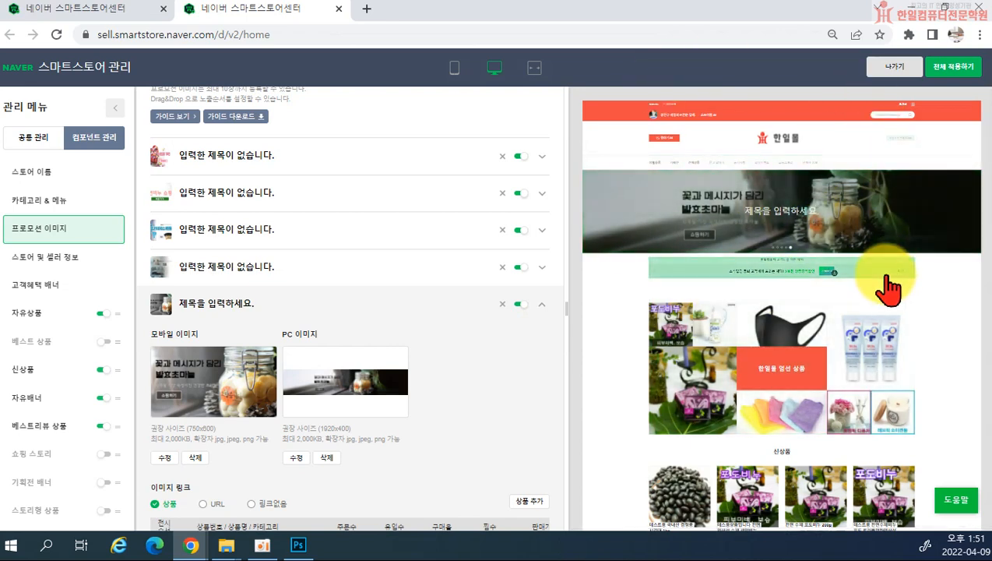
# - Check the banner in the mobile and PC previews, and clear its placeholder title text
pyautogui.click(461, 77)
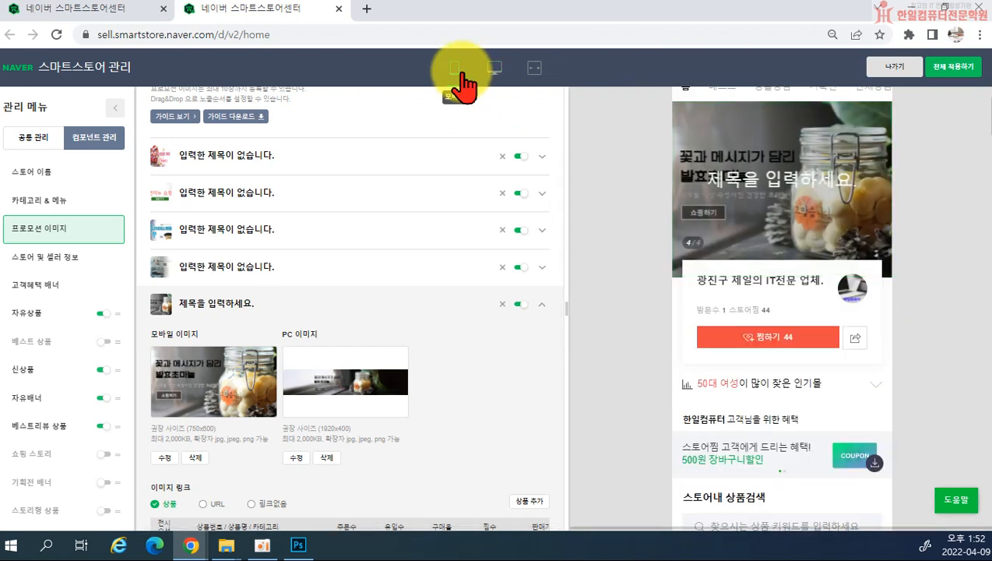
pyautogui.click(492, 72)
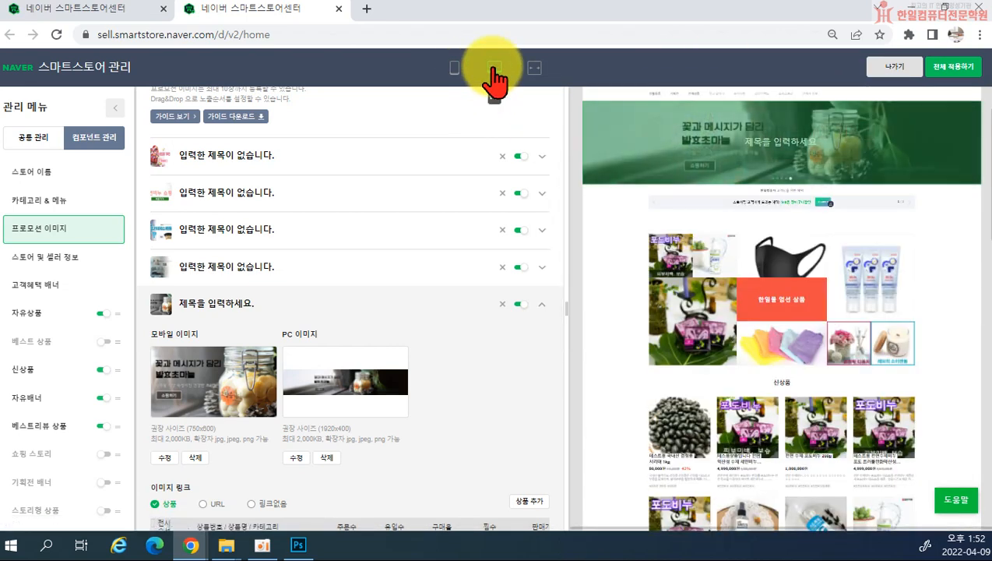
pyautogui.scroll(-3, 366, 358)
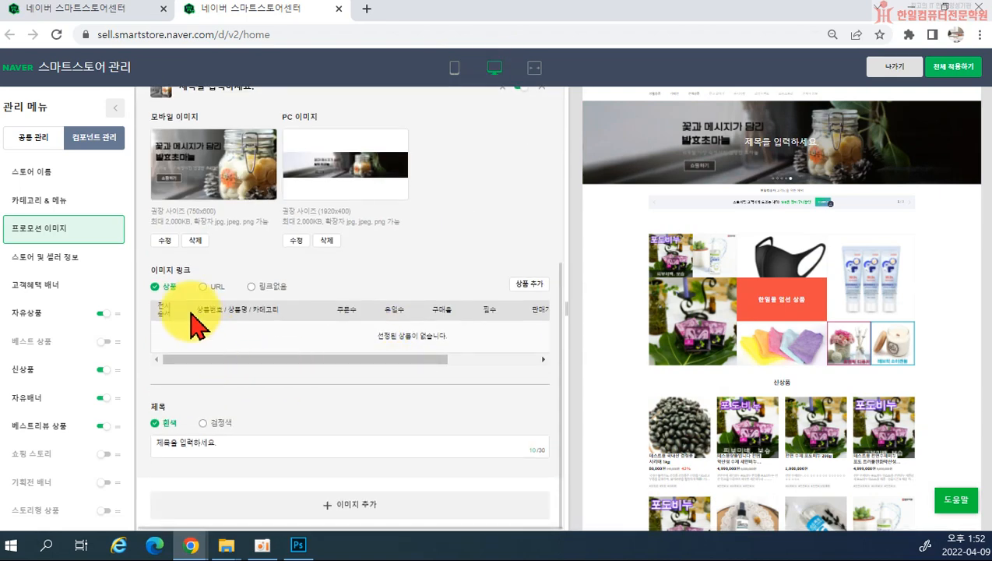
pyautogui.moveTo(215, 440); pyautogui.dragTo(150, 449)
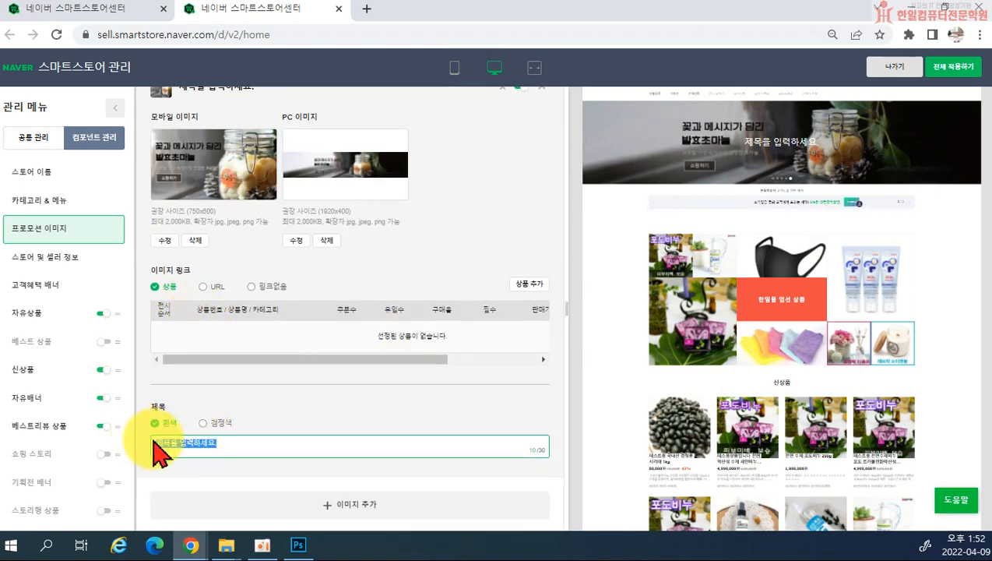
pyautogui.press('BackSpace')
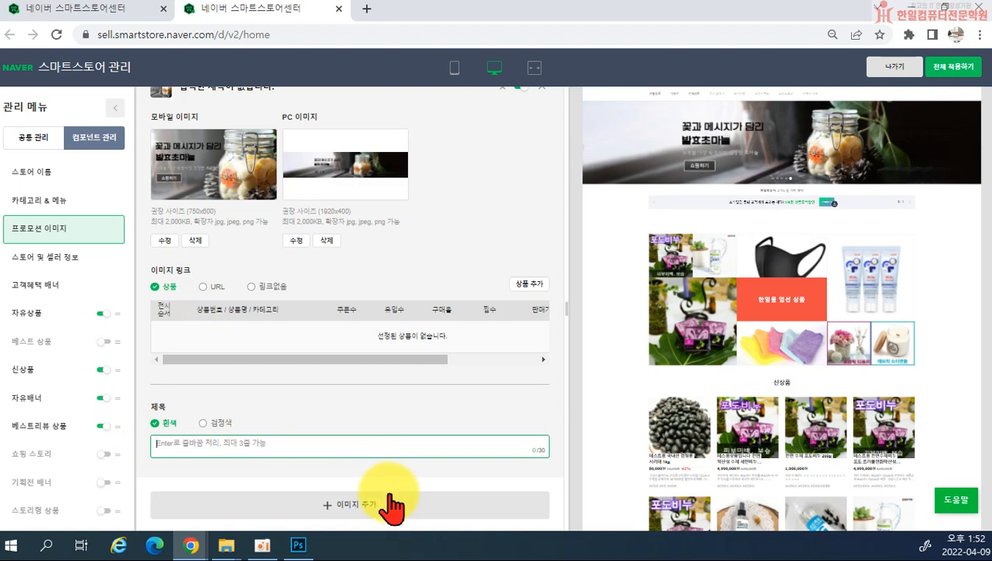
# - Collapse the new banner's settings, move it to first place in the promotion image list, and check the mobile and PC previews
pyautogui.scroll(5, 399, 510)
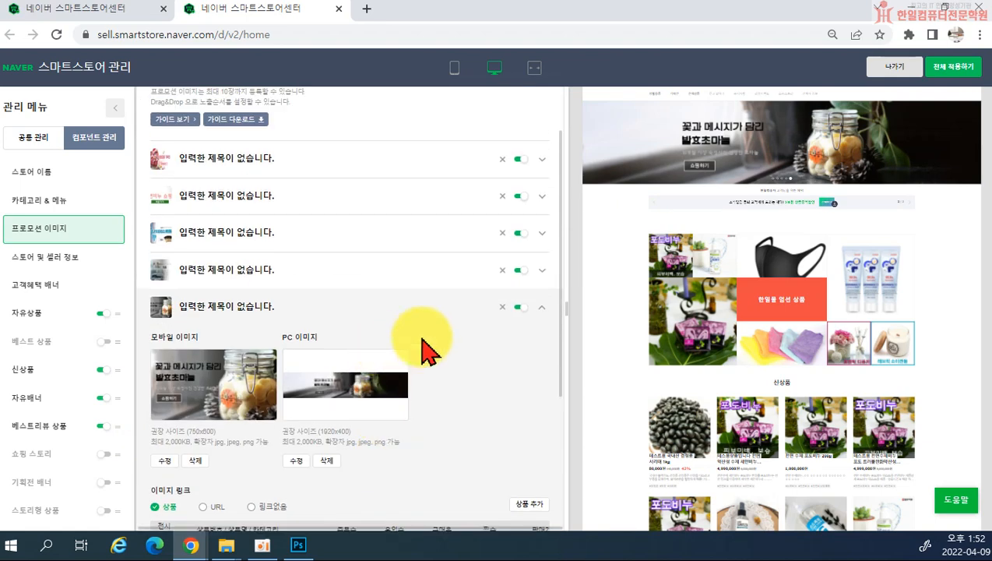
pyautogui.moveTo(358, 327); pyautogui.dragTo(374, 141)
pyautogui.click(543, 308)
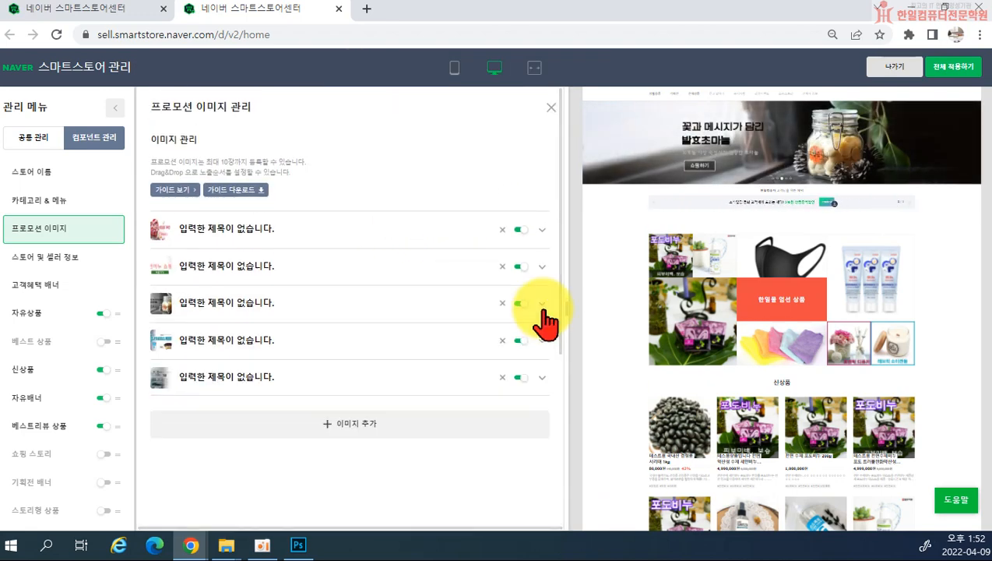
pyautogui.moveTo(321, 315); pyautogui.dragTo(326, 229)
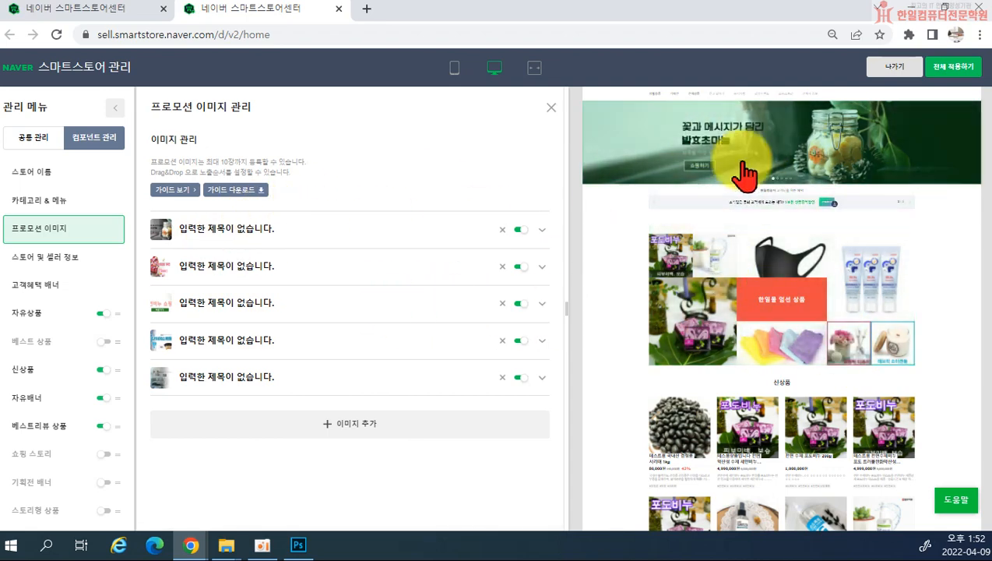
pyautogui.click(454, 70)
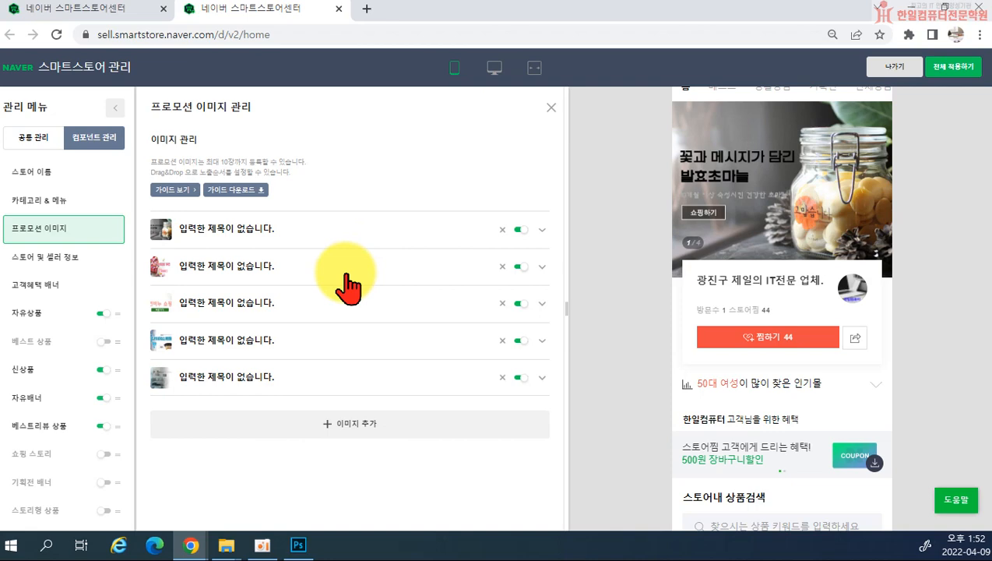
pyautogui.click(494, 69)
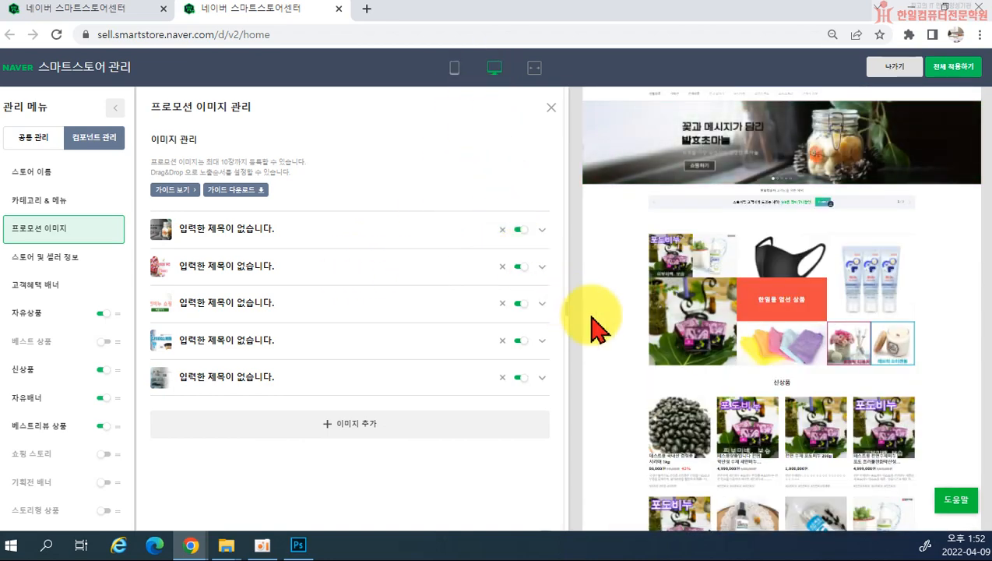